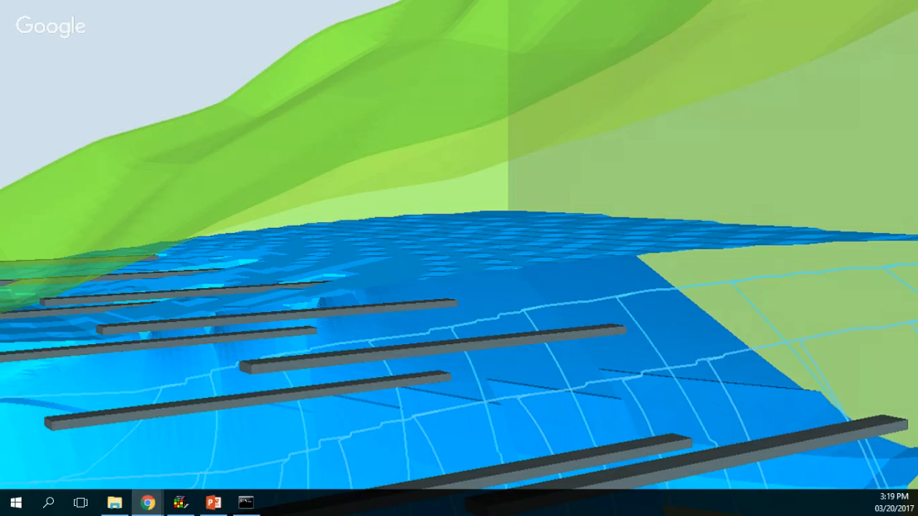
# Step: Switch to the ModelMuse start-up dialog with Alt+Tab
pyautogui.hotkey('alt', 'Tab')
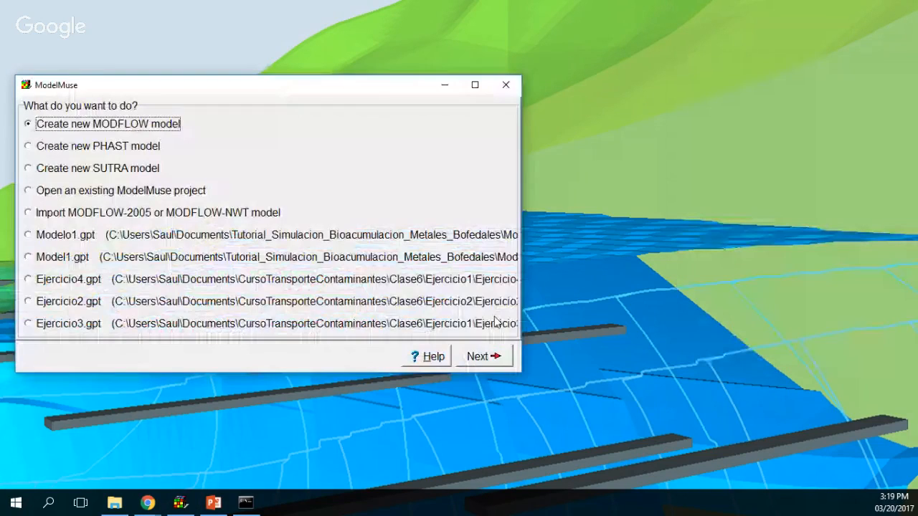
# Step: Start a new MODFLOW model with projection 32718
pyautogui.click(480, 356)
pyautogui.click(196, 301)
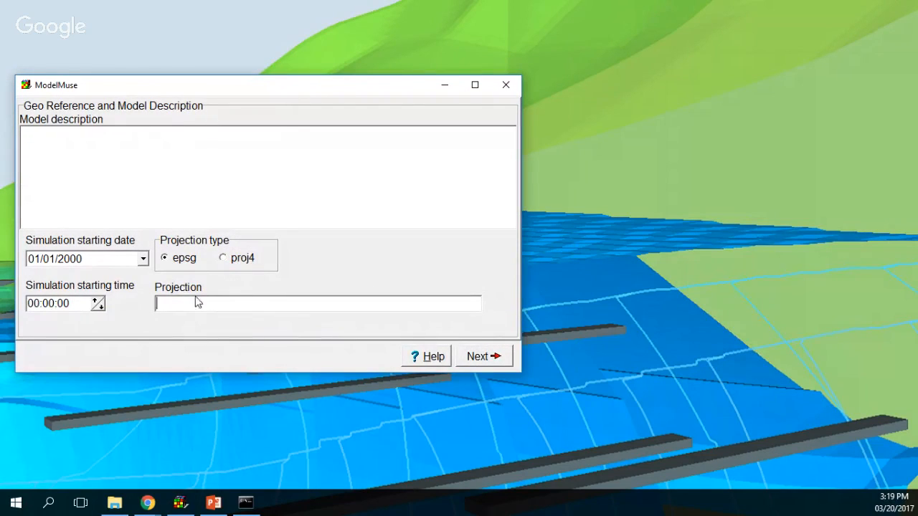
pyautogui.write('32718')
pyautogui.click(480, 362)
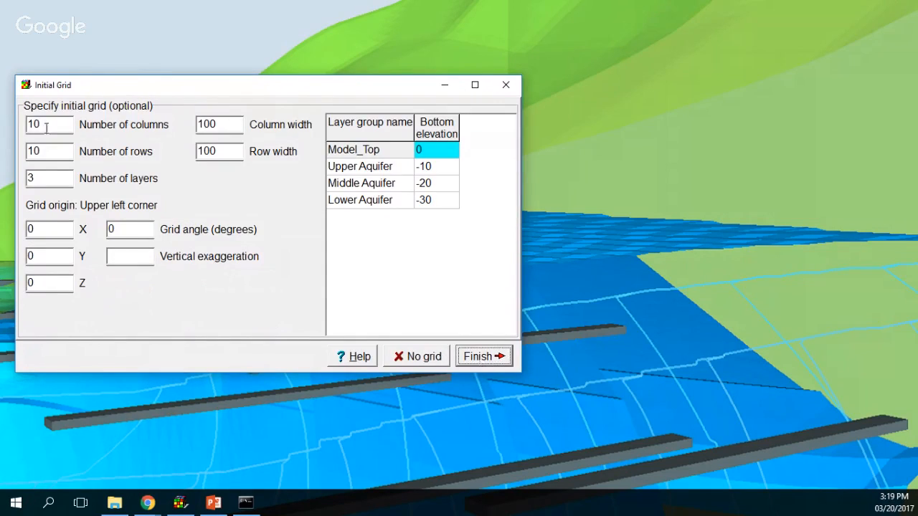
# Step: Set the initial grid to 100 columns, 1 row, 1 layer, with 10-unit column and row widths
pyautogui.write('1')
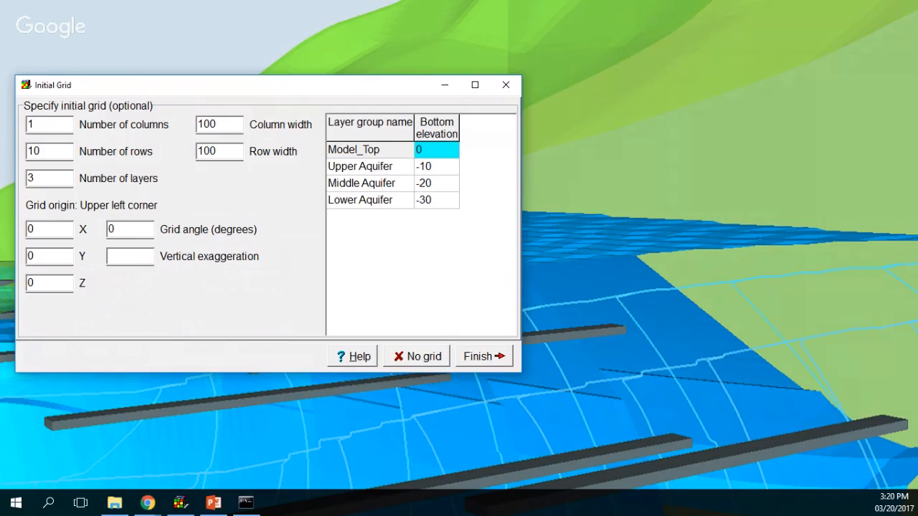
pyautogui.moveTo(70, 152); pyautogui.dragTo(2, 152)
pyautogui.write('1')
pyautogui.doubleClick(46, 124)
pyautogui.write('100')
pyautogui.doubleClick(30, 179)
pyautogui.write('1')
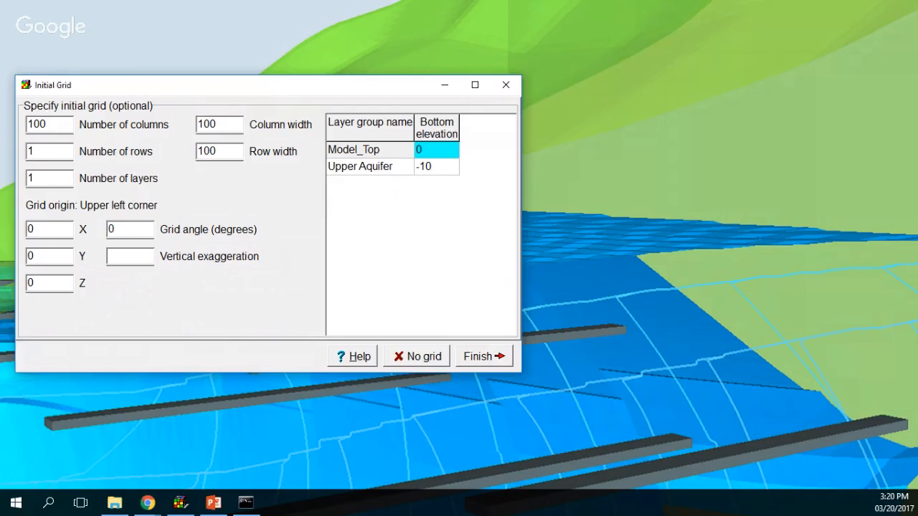
pyautogui.doubleClick(224, 129)
pyautogui.write('10')
pyautogui.doubleClick(234, 156)
pyautogui.write('10')
# Step: Set grid origin Z to 500, Model_Top bottom to 500 and Upper Aquifer bottom to 0
pyautogui.doubleClick(44, 283)
pyautogui.write('500')
pyautogui.click(429, 152)
pyautogui.write('500')
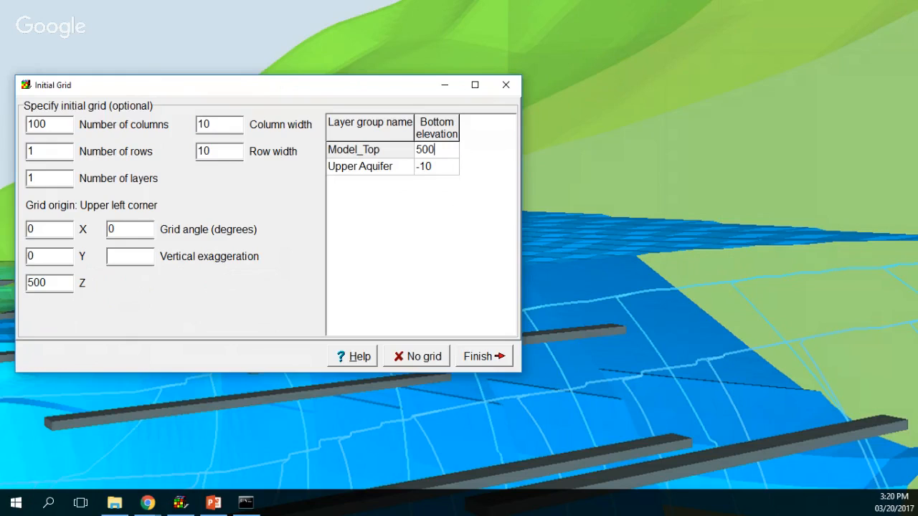
pyautogui.click(437, 169)
pyautogui.click(437, 169)
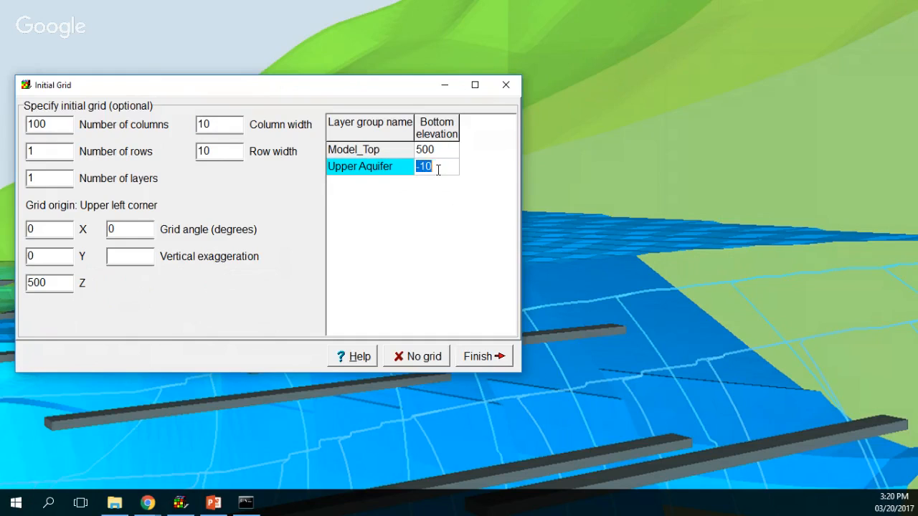
pyautogui.write('0')
# Step: Create the grid, maximize the window, resize the view panes and fit all views to the model
pyautogui.click(474, 359)
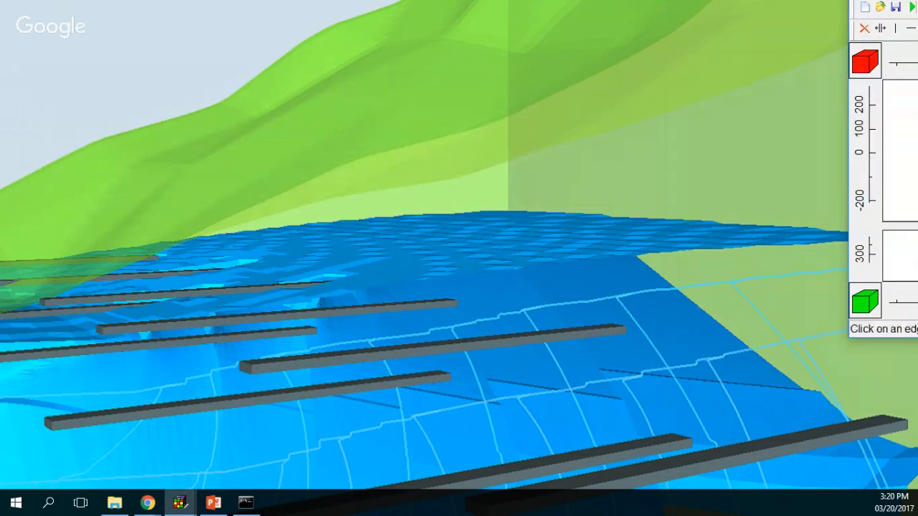
pyautogui.moveTo(917, 0)
pyautogui.mouseDown()
pyautogui.moveTo(914, 181)
pyautogui.moveTo(574, 1)
pyautogui.mouseUp()
pyautogui.moveTo(453, 377)
pyautogui.mouseDown()
pyautogui.moveTo(467, 309)
pyautogui.moveTo(444, 307)
pyautogui.mouseUp()
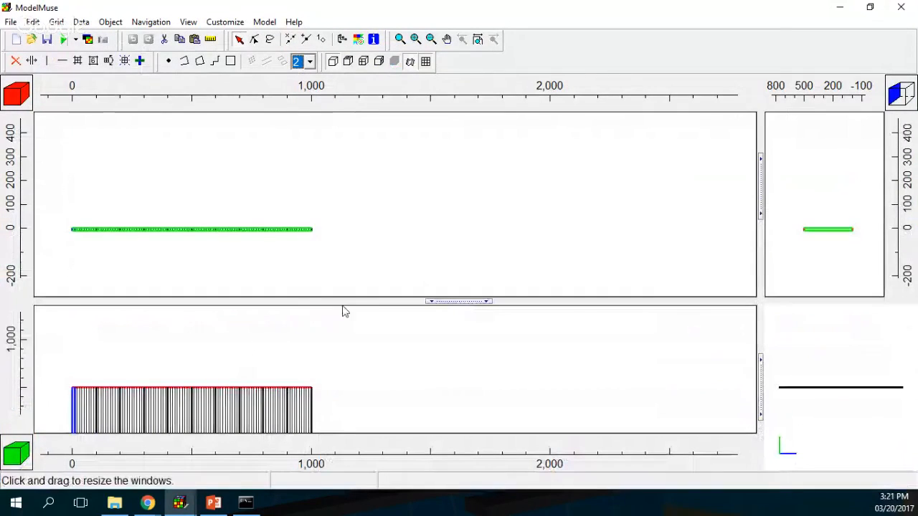
pyautogui.moveTo(760, 207); pyautogui.dragTo(542, 216)
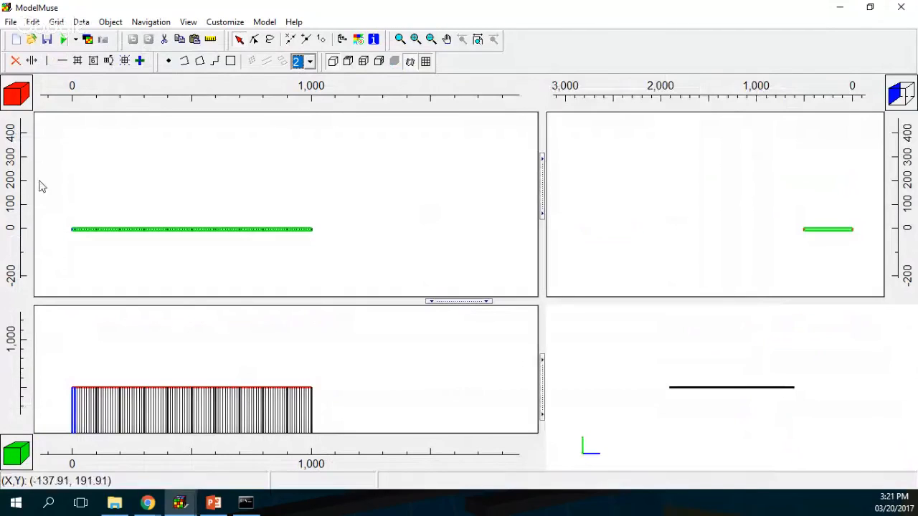
pyautogui.click(484, 41)
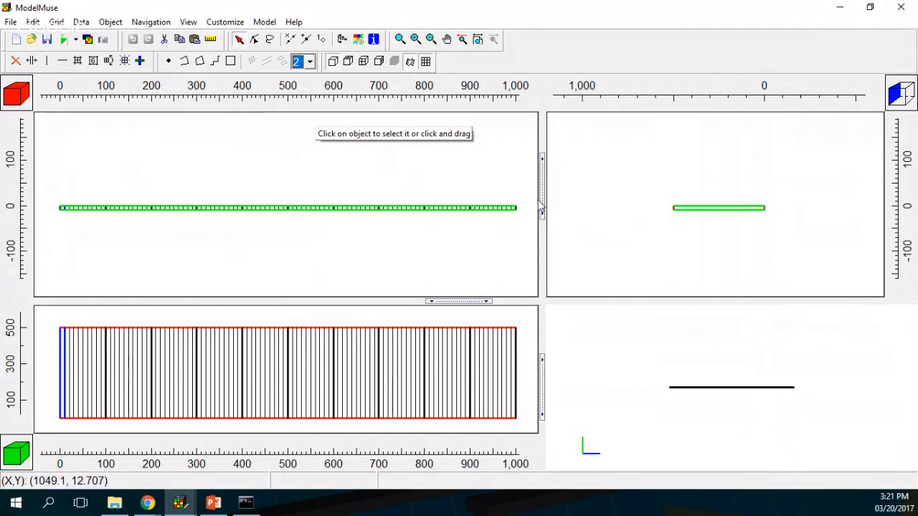
# Step: Widen the top view and zoom in around the grid row
pyautogui.moveTo(543, 206); pyautogui.dragTo(696, 207)
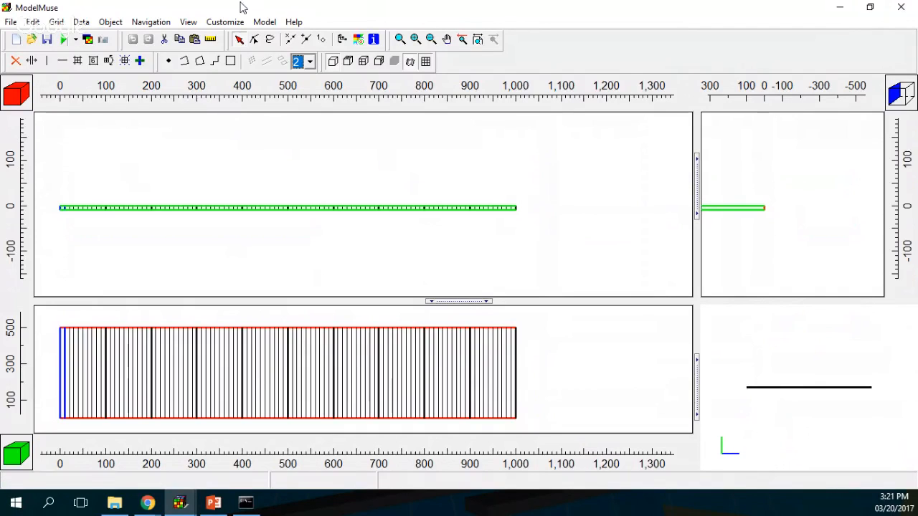
pyautogui.click(401, 40)
pyautogui.moveTo(47, 191); pyautogui.dragTo(547, 228)
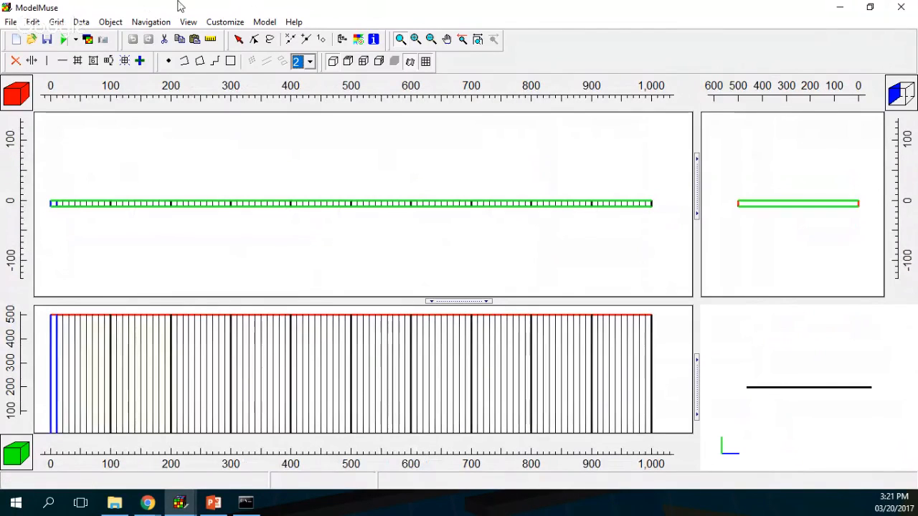
pyautogui.click(215, 62)
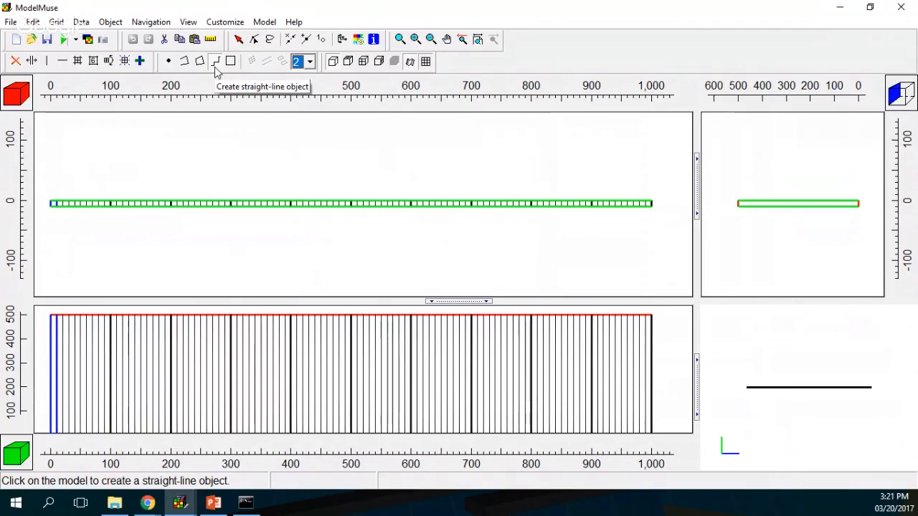
# Step: Draw a straight line from the row's left end to its right end and name it Elevation
pyautogui.click(54, 204)
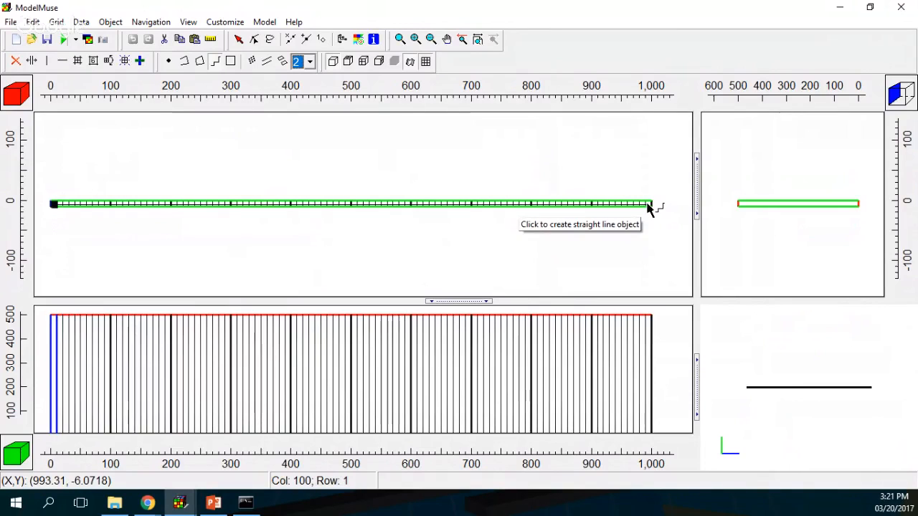
pyautogui.doubleClick(649, 207)
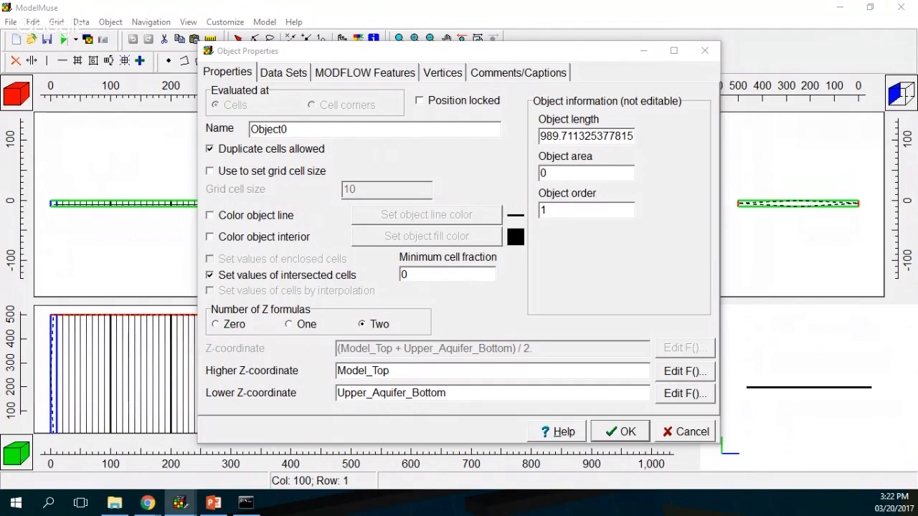
pyautogui.moveTo(310, 130); pyautogui.dragTo(227, 128)
pyautogui.write('Elevati')
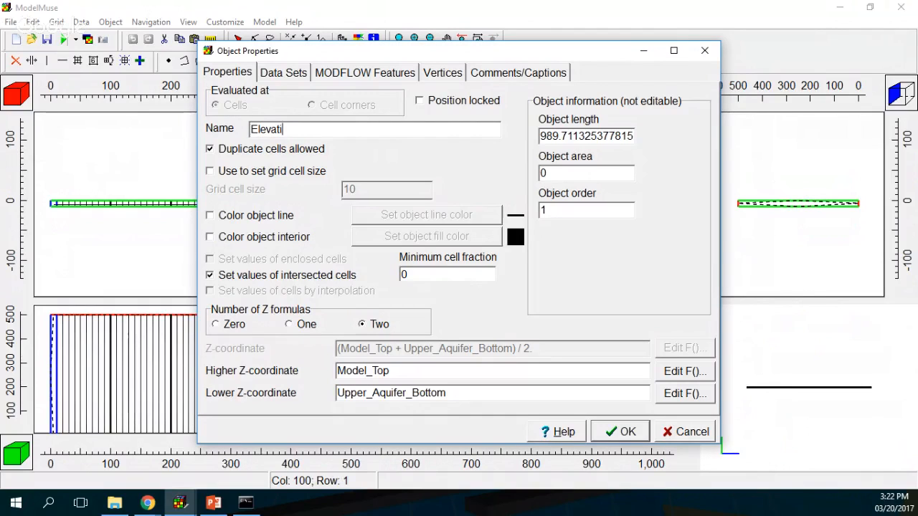
pyautogui.write('on')
# Step: Give the Elevation object an orange line color and zero Z formulas, then apply
pyautogui.click(210, 215)
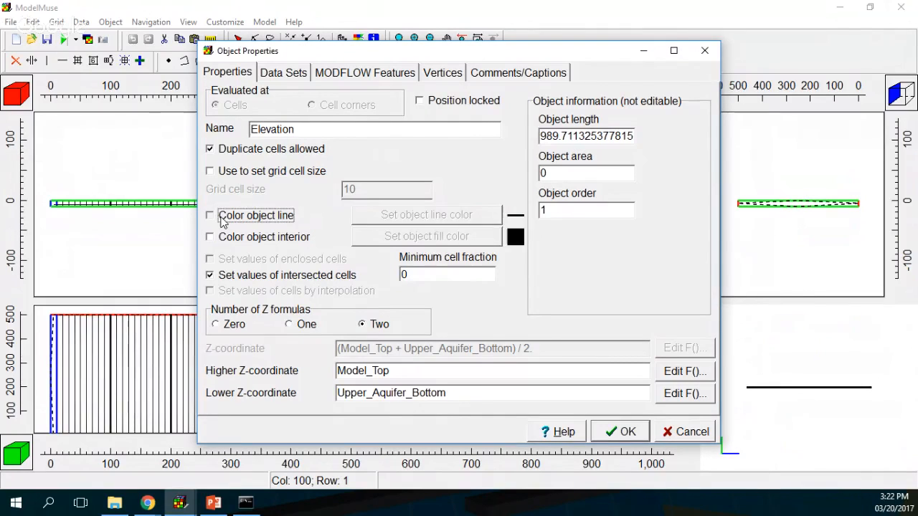
pyautogui.click(427, 215)
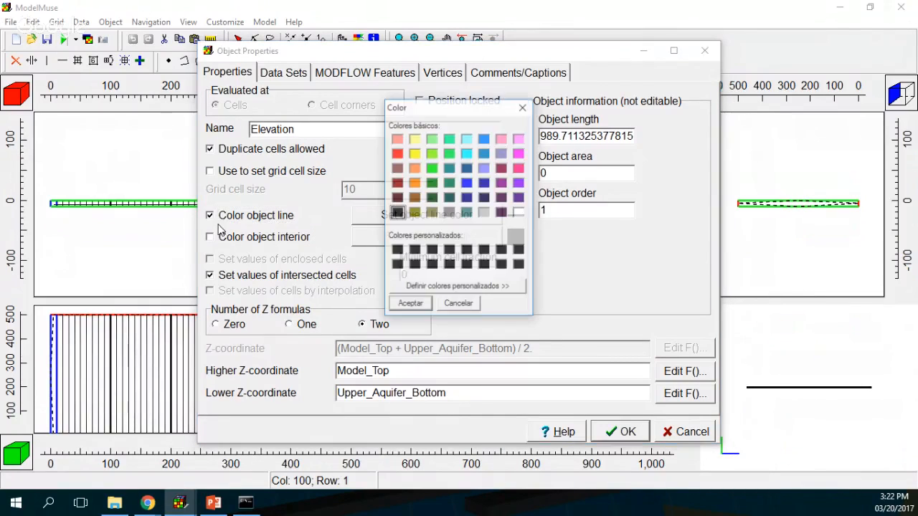
pyautogui.click(415, 169)
pyautogui.click(411, 305)
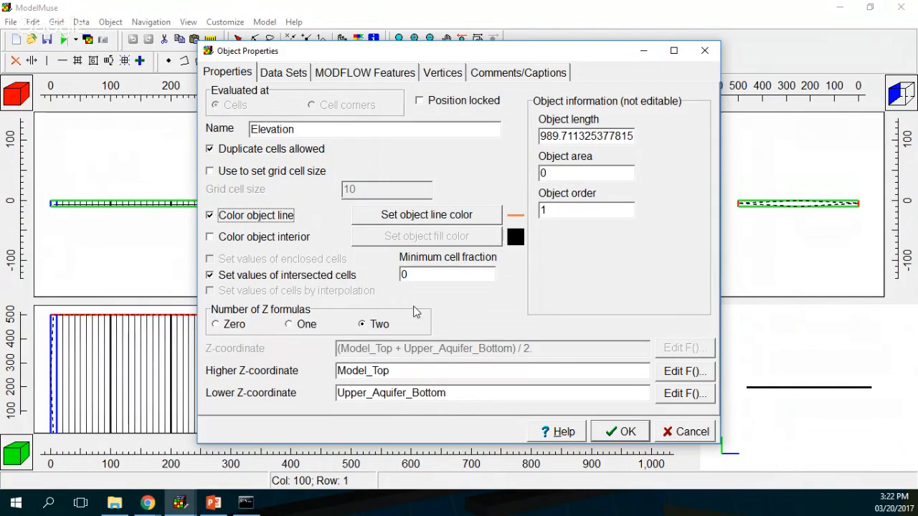
pyautogui.click(232, 328)
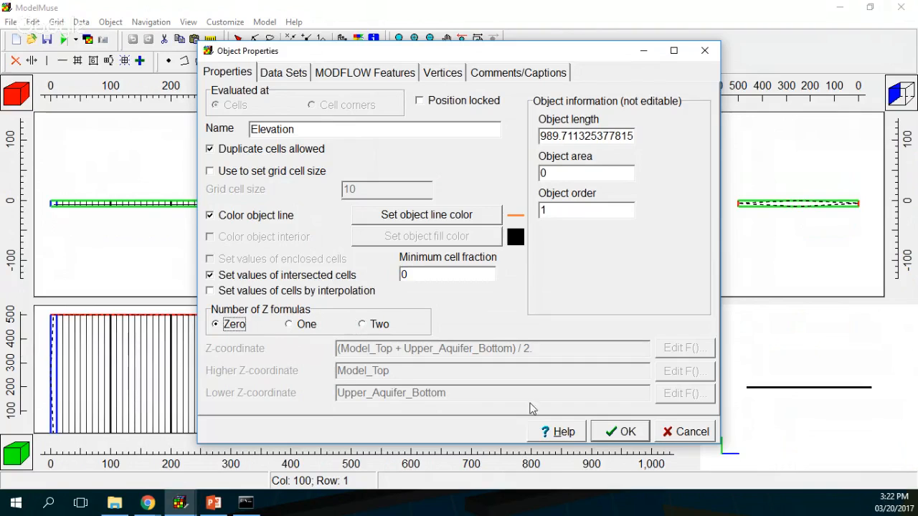
pyautogui.click(630, 432)
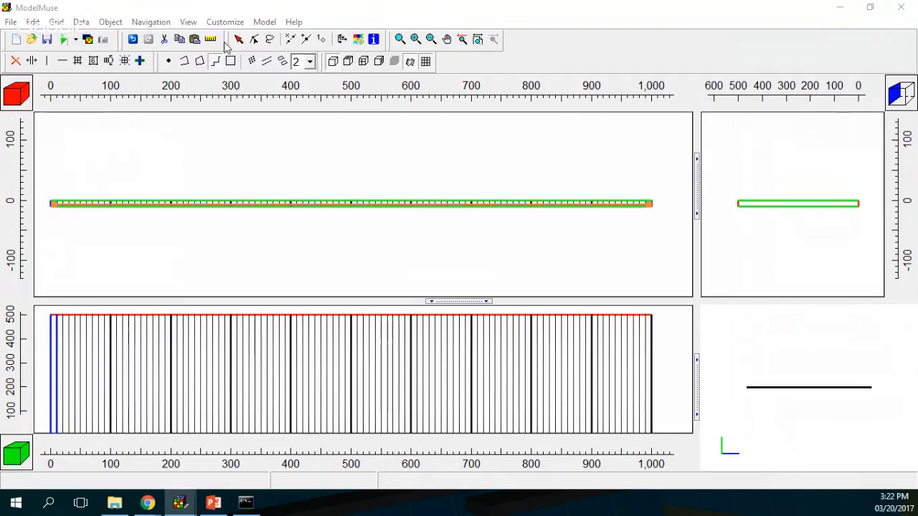
# Step: Insert vertices on the Elevation line near x = 500, 800 and 900
pyautogui.click(310, 41)
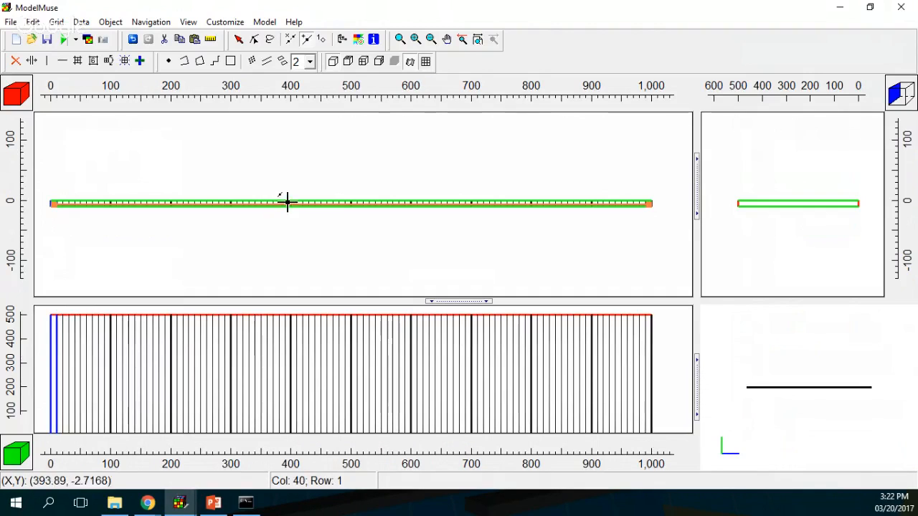
pyautogui.click(355, 203)
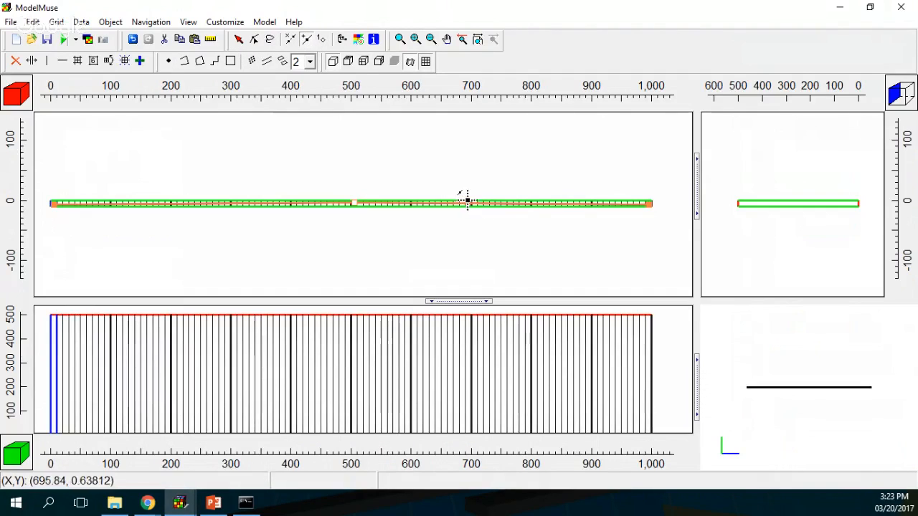
pyautogui.click(527, 203)
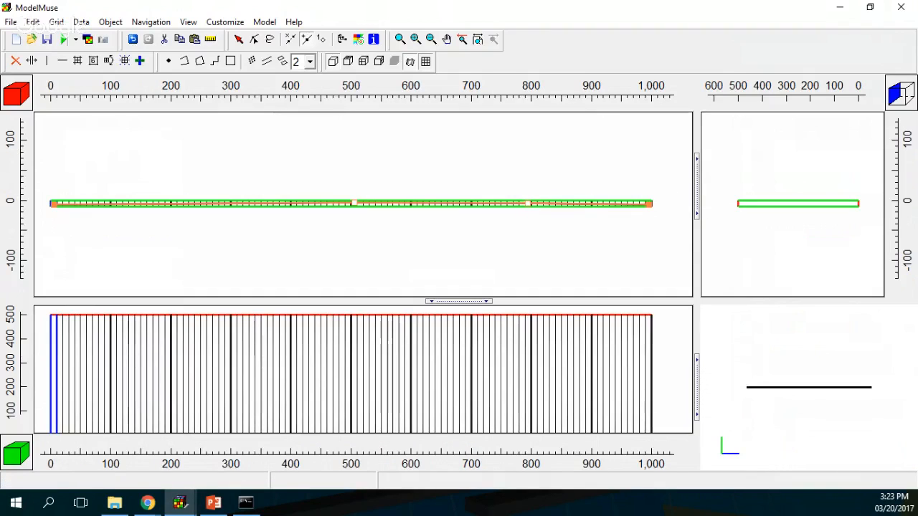
pyautogui.click(595, 203)
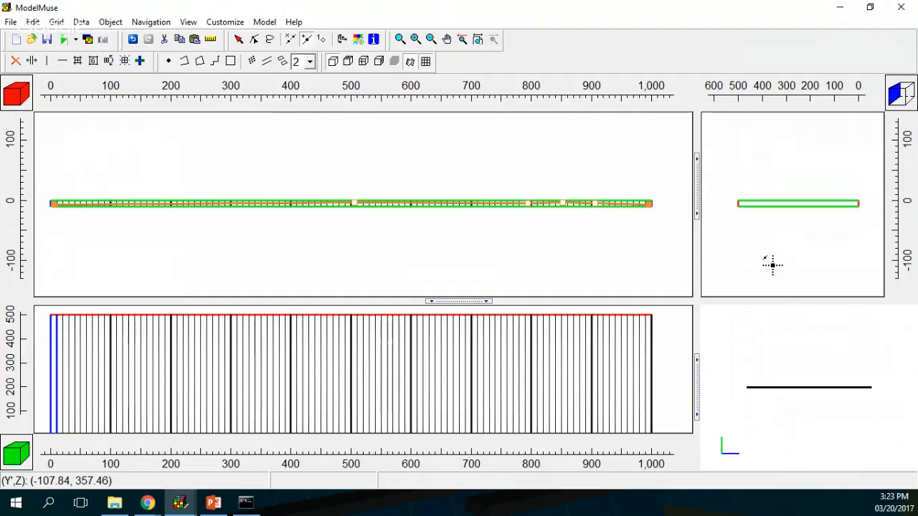
# Step: Add an Elev vertex value key on the line's right-end vertex and set it to 441
pyautogui.click(318, 43)
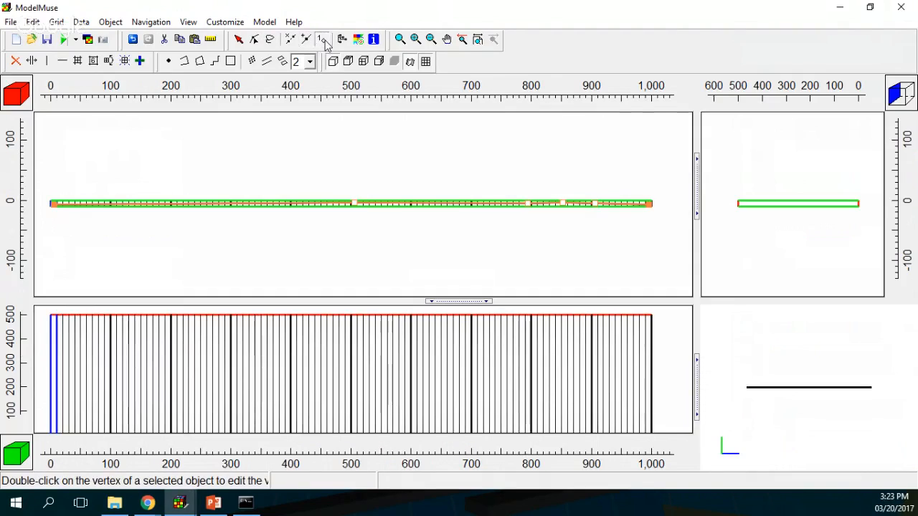
pyautogui.click(646, 204)
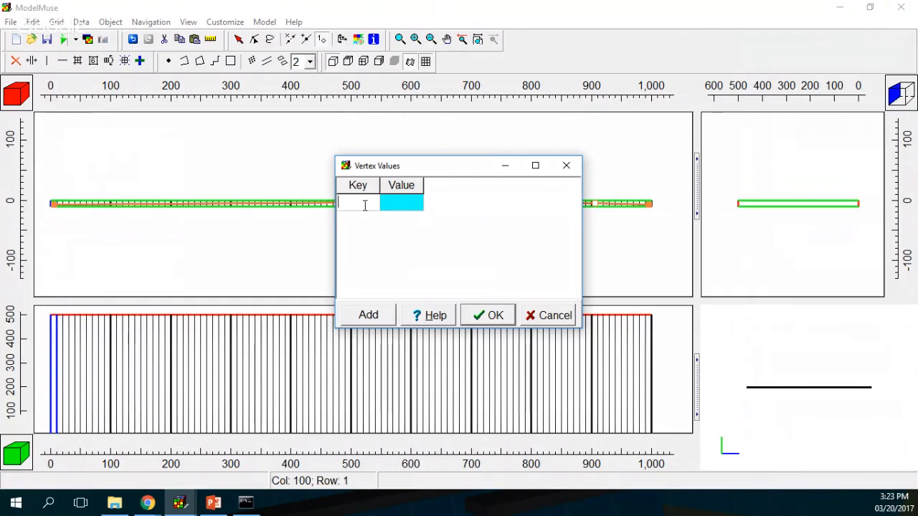
pyautogui.write('Elev')
pyautogui.press('Return')
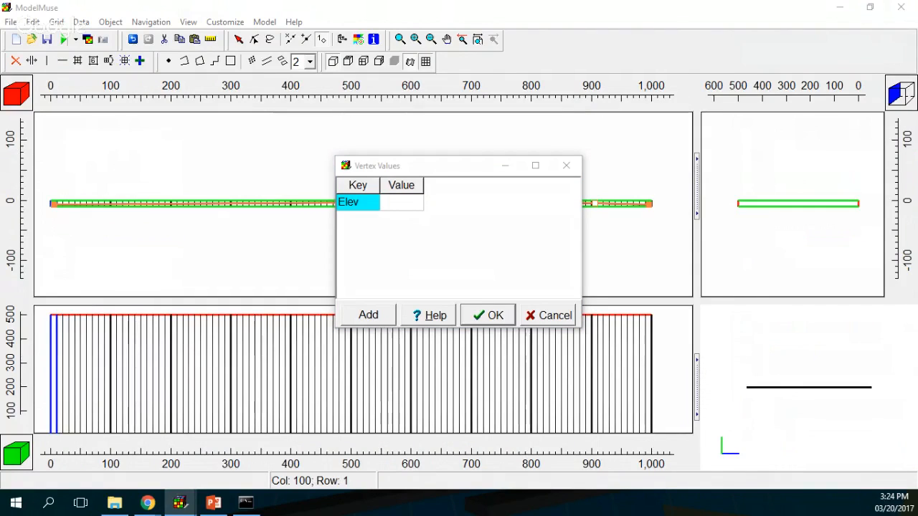
pyautogui.click(398, 201)
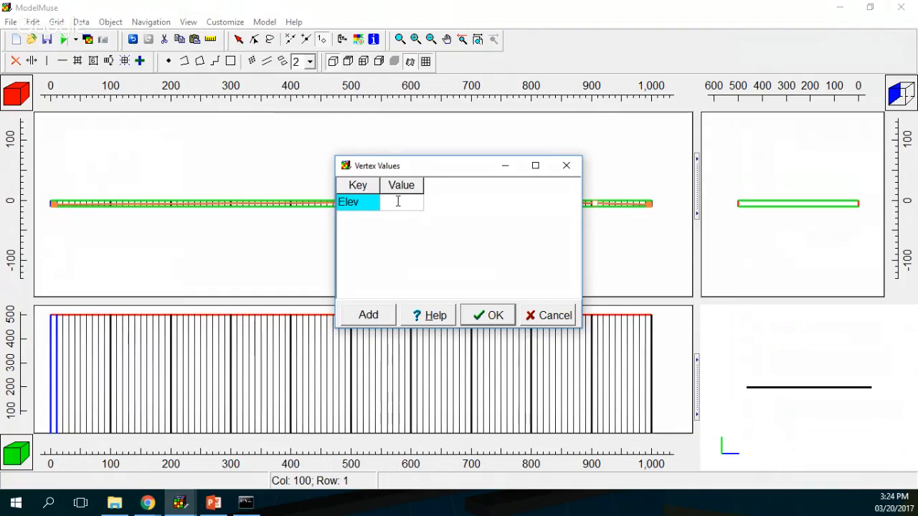
pyautogui.write('441')
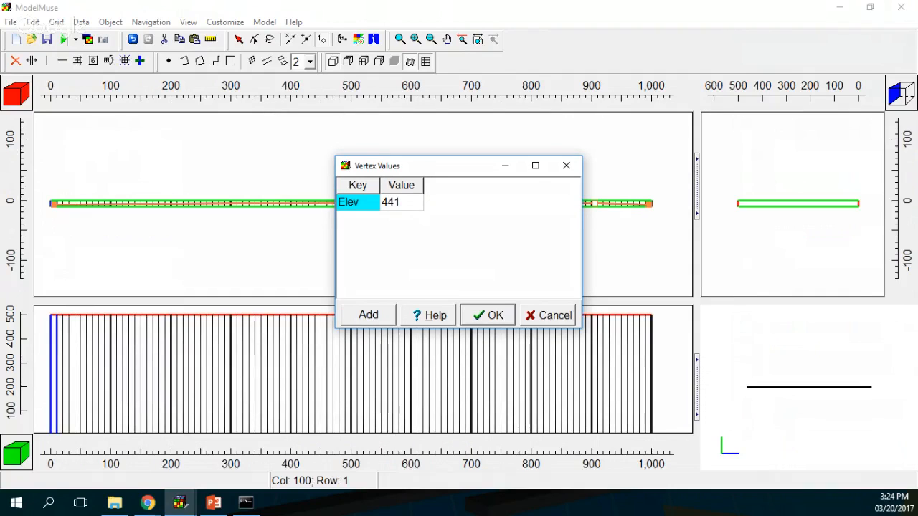
pyautogui.click(494, 319)
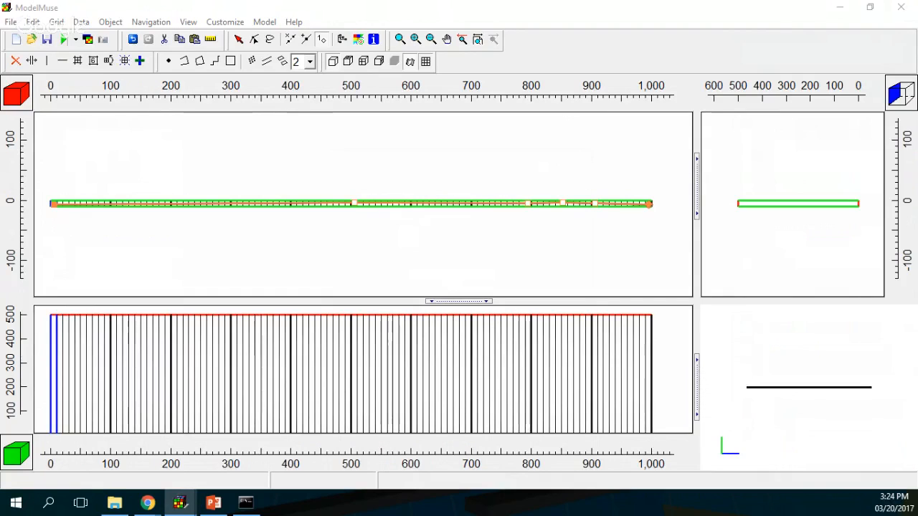
# Step: Set Elev values of 440, 438 and 440 on the next vertices along the line
pyautogui.doubleClick(594, 208)
pyautogui.click(410, 205)
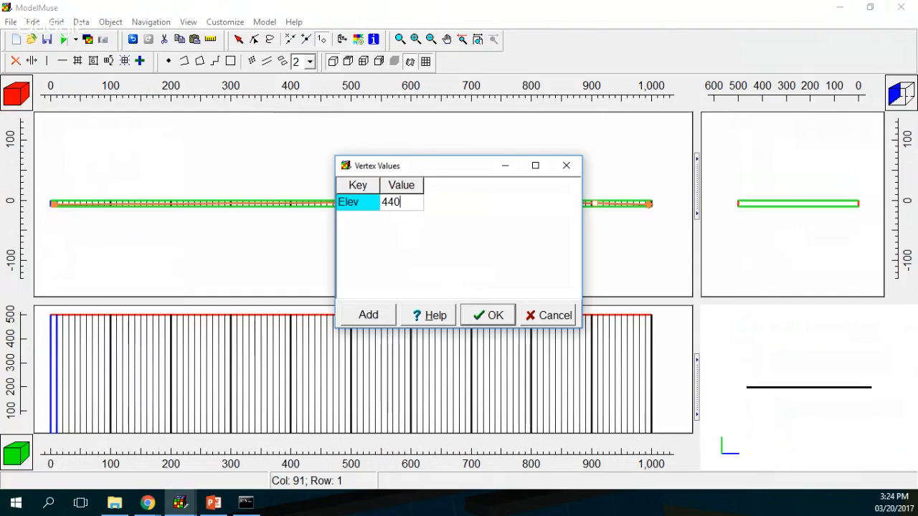
pyautogui.press('Return')
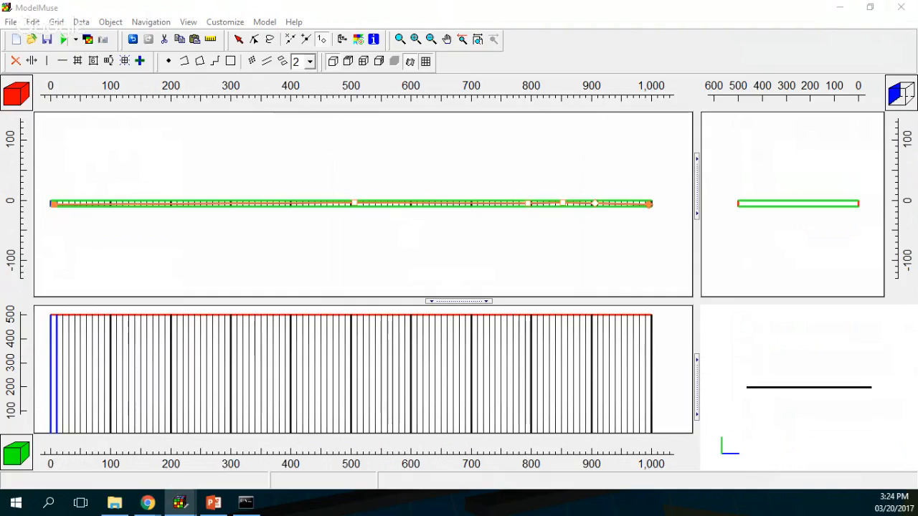
pyautogui.click(563, 204)
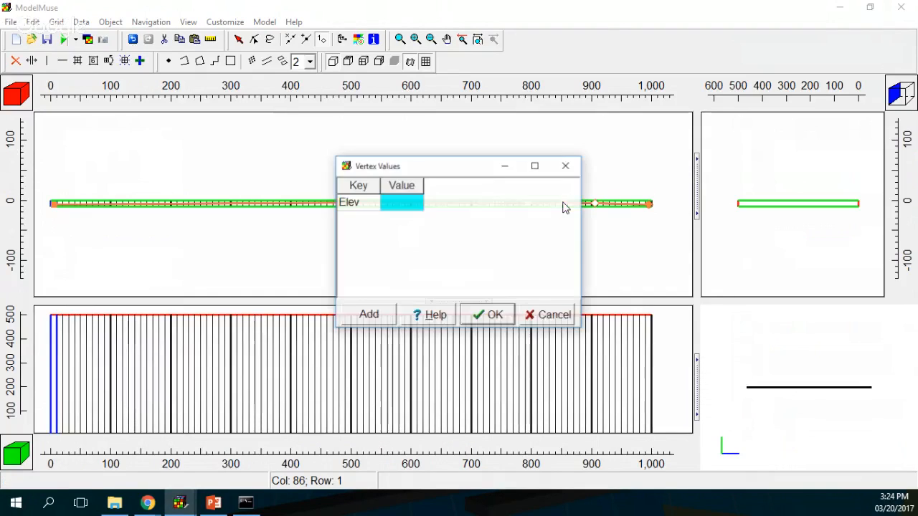
pyautogui.write('43')
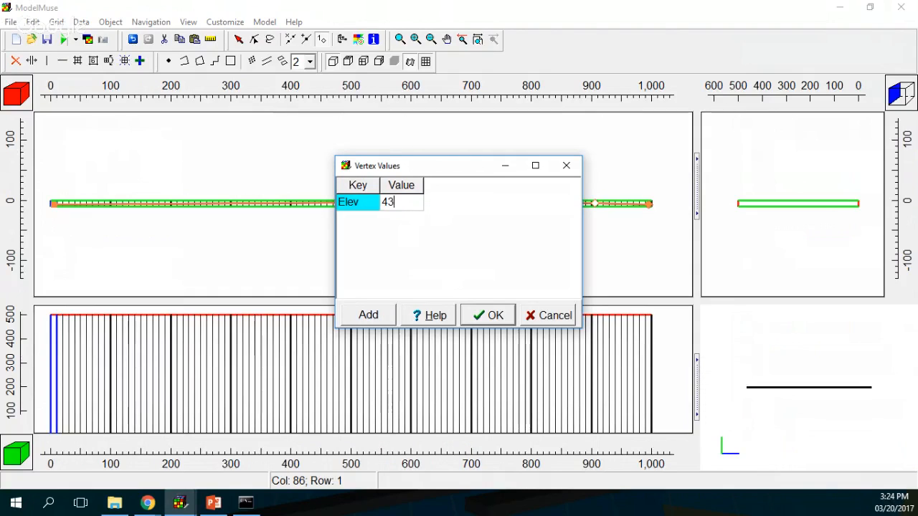
pyautogui.write('8')
pyautogui.click(479, 316)
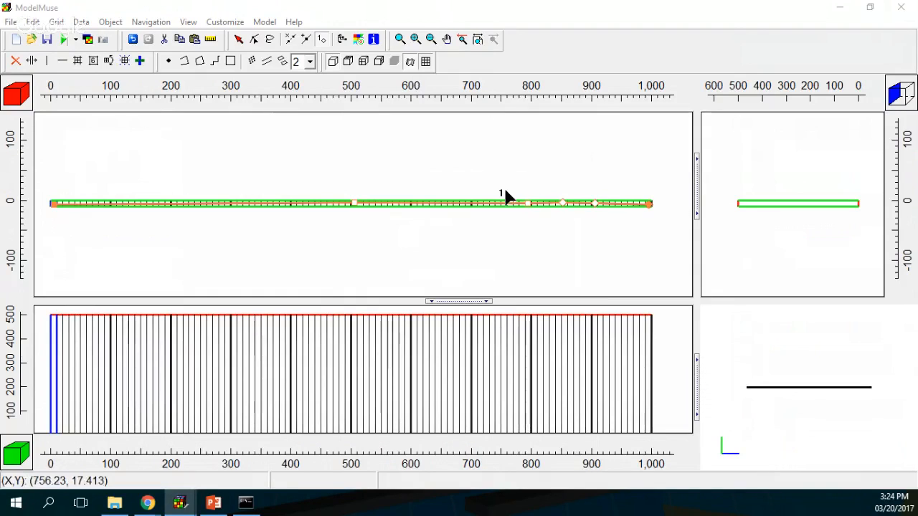
pyautogui.doubleClick(528, 208)
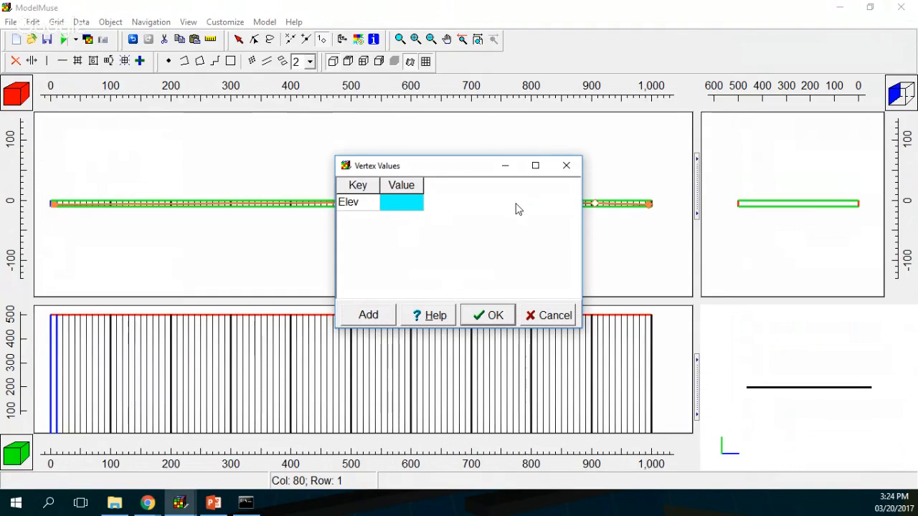
pyautogui.click(413, 206)
pyautogui.write('40')
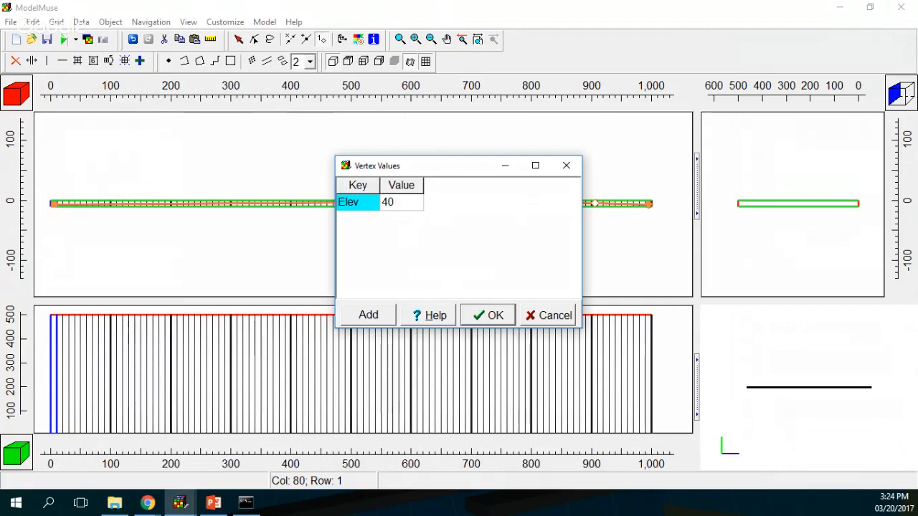
pyautogui.press('BackSpace')
pyautogui.write('40')
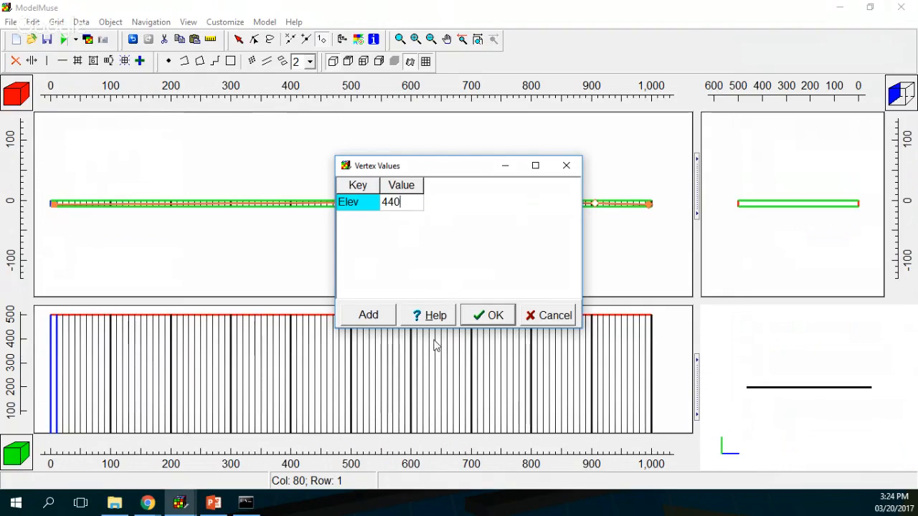
pyautogui.click(484, 320)
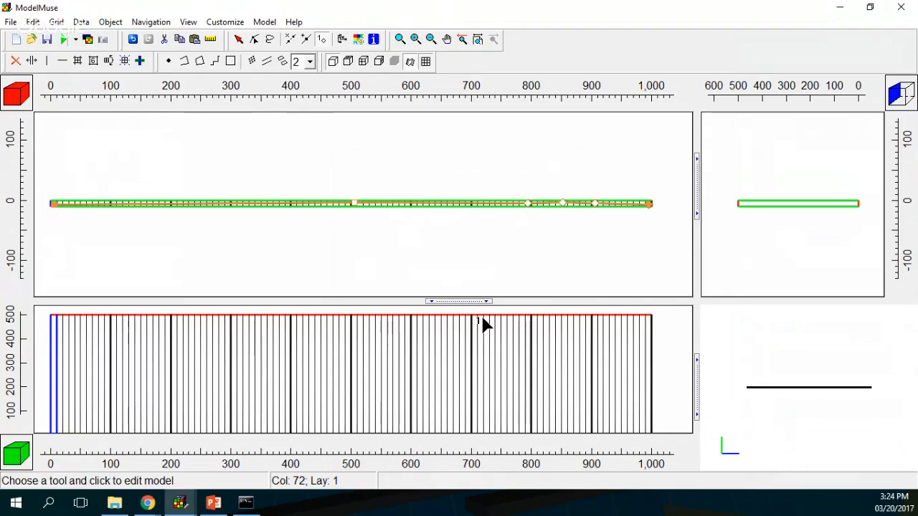
# Step: Set Elev to 441 on the vertex near x = 500 and 500 at the left end
pyautogui.click(354, 203)
pyautogui.click(409, 202)
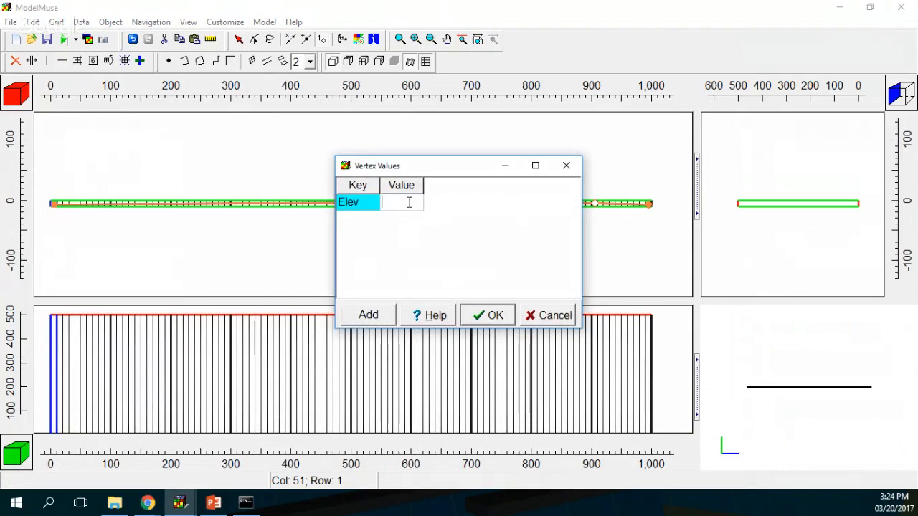
pyautogui.write('441')
pyautogui.click(488, 315)
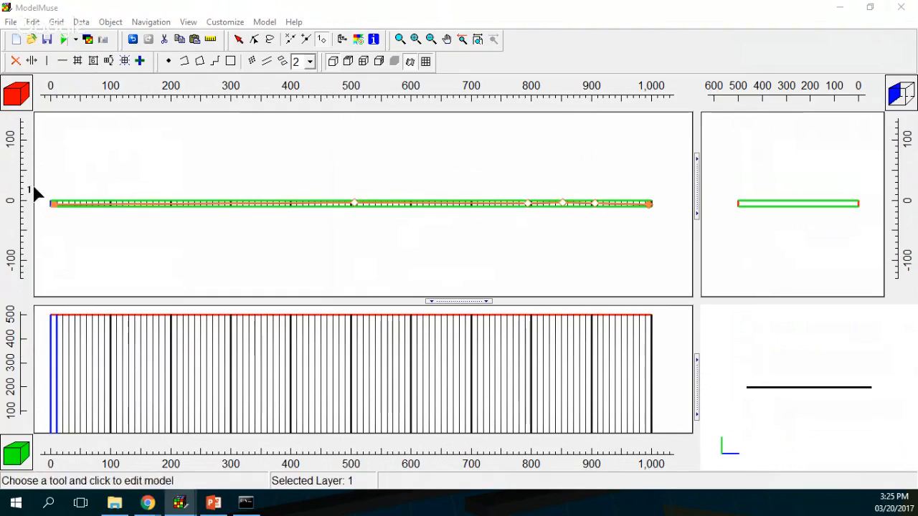
pyautogui.doubleClick(53, 205)
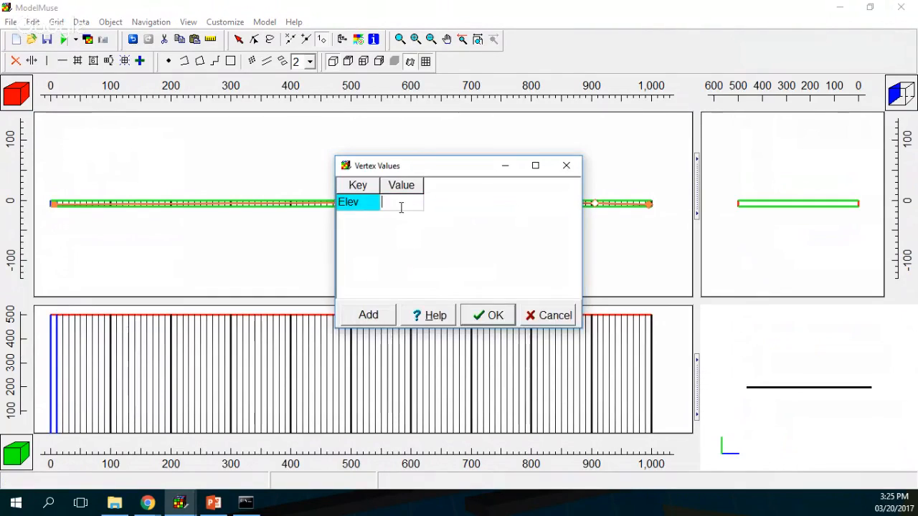
pyautogui.write('500')
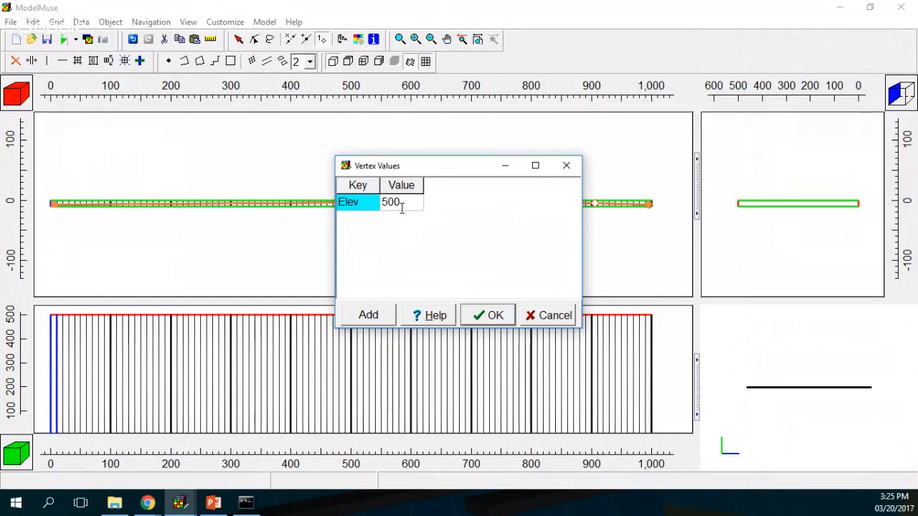
pyautogui.click(495, 317)
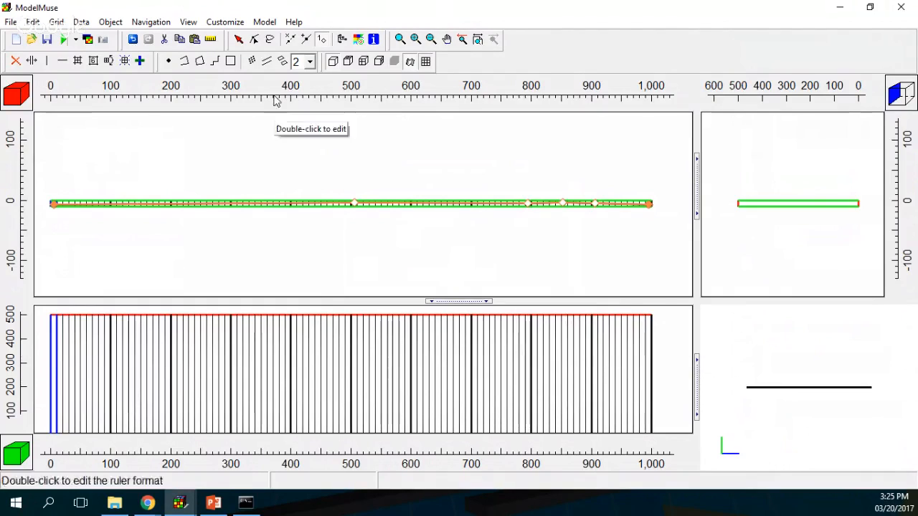
pyautogui.click(238, 38)
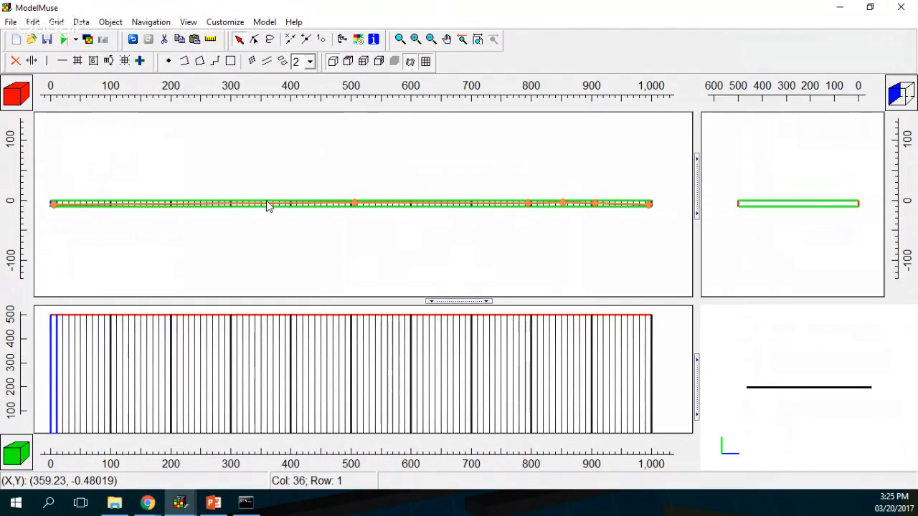
# Step: Open the Elevation object's properties and select its Model_Top data set formula
pyautogui.doubleClick(266, 201)
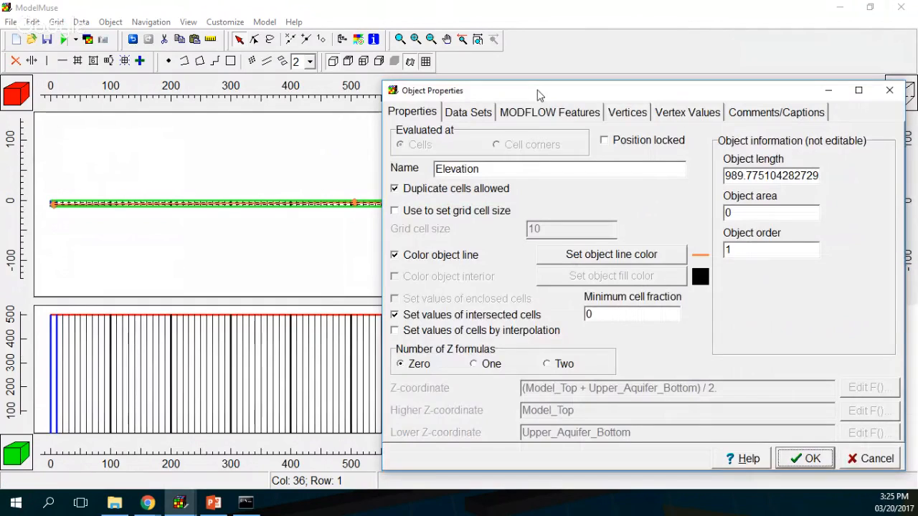
pyautogui.moveTo(537, 90); pyautogui.dragTo(275, 43)
pyautogui.click(206, 66)
pyautogui.click(133, 88)
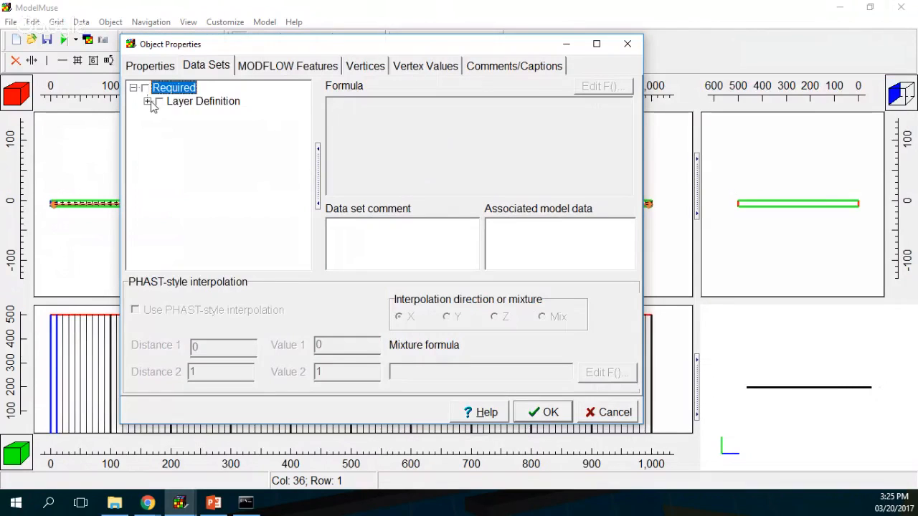
pyautogui.click(147, 102)
pyautogui.click(206, 115)
pyautogui.moveTo(493, 109); pyautogui.dragTo(163, 93)
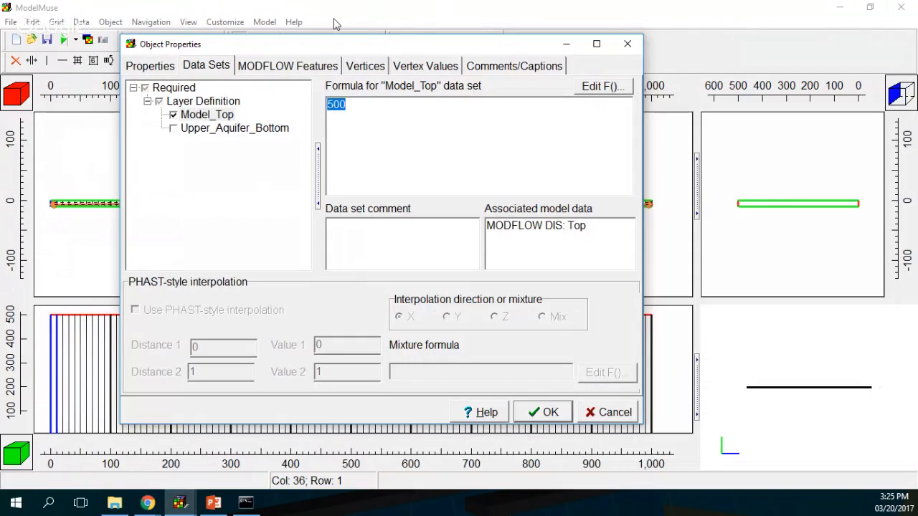
# Step: Set Model_Top's formula to InterpolatedVertexValue("Elev") and apply it
pyautogui.click(601, 87)
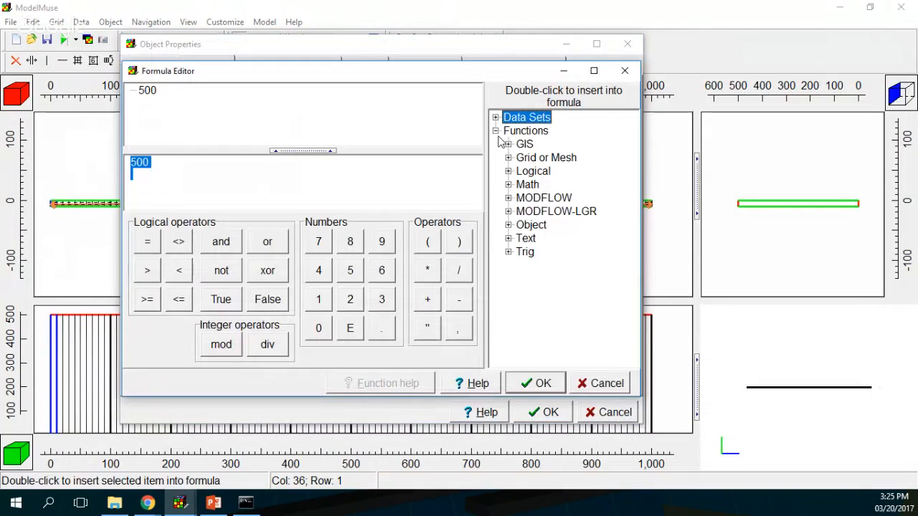
pyautogui.click(508, 225)
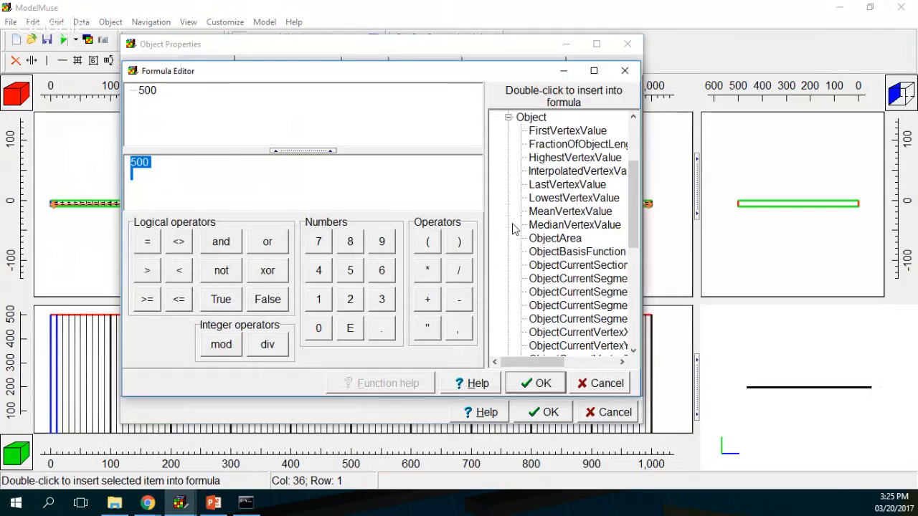
pyautogui.doubleClick(522, 175)
pyautogui.click(427, 328)
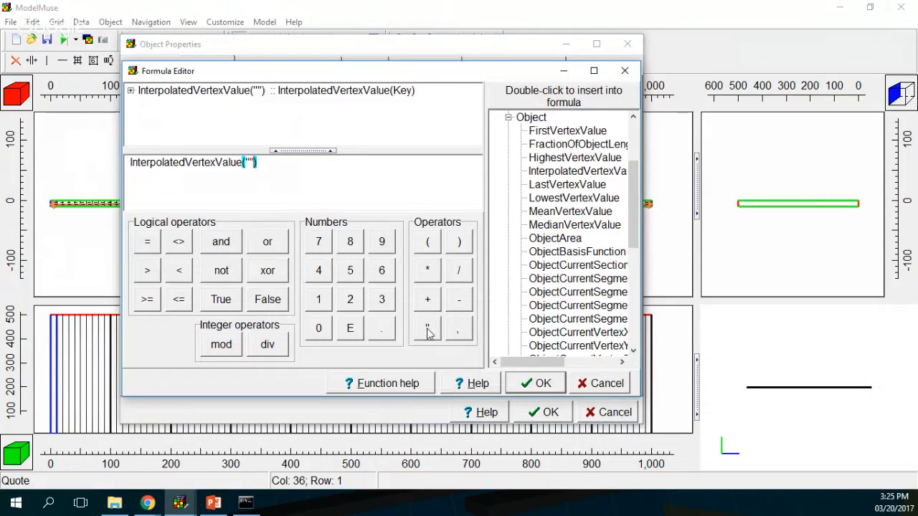
pyautogui.click(250, 163)
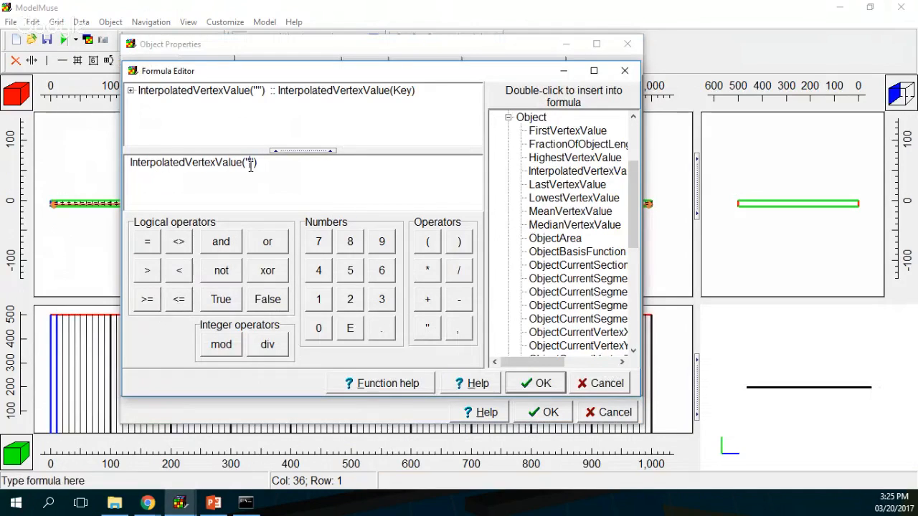
pyautogui.write('Elev')
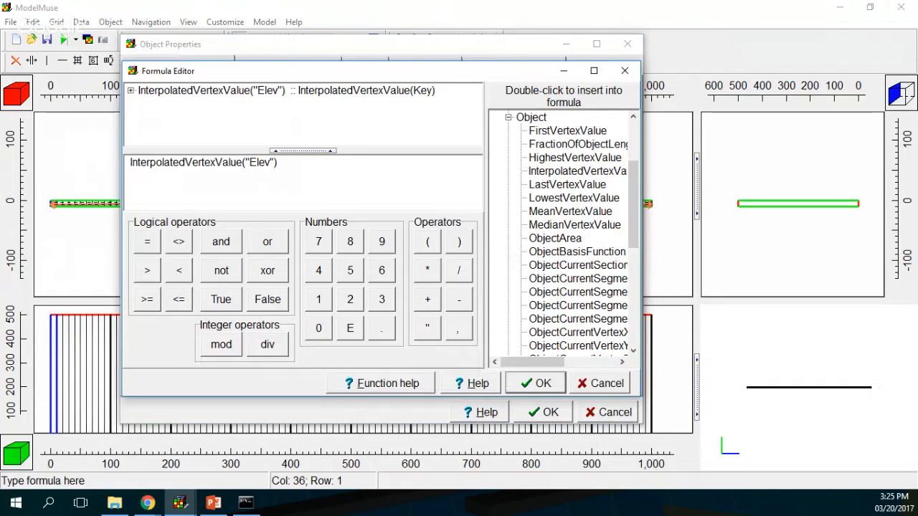
pyautogui.click(553, 381)
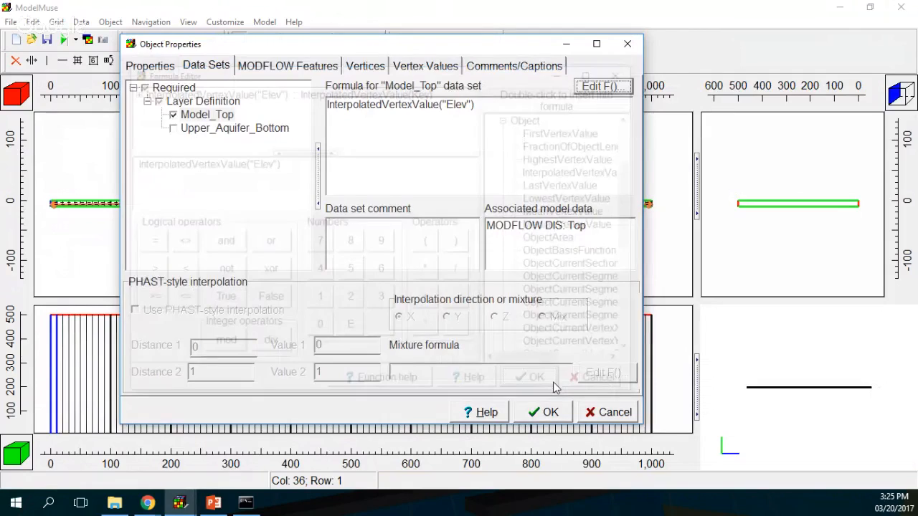
pyautogui.click(556, 414)
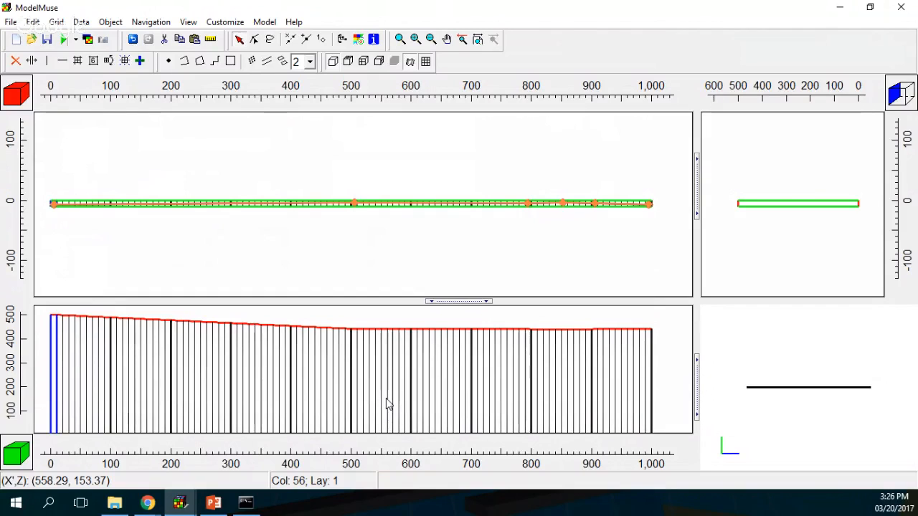
pyautogui.click(265, 21)
# Step: Enable the CHD, EVT and DRN boundary packages in MODFLOW Packages and Programs
pyautogui.click(325, 175)
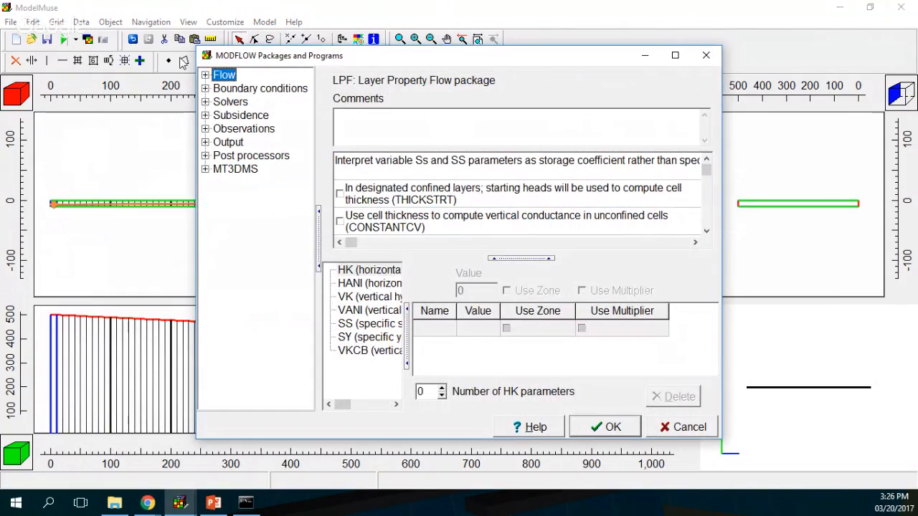
pyautogui.click(205, 75)
pyautogui.click(206, 169)
pyautogui.click(219, 183)
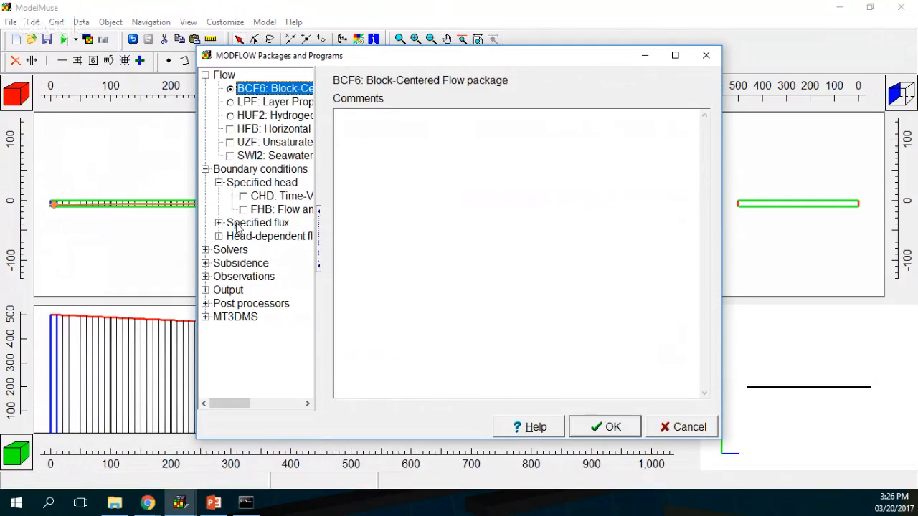
pyautogui.click(243, 196)
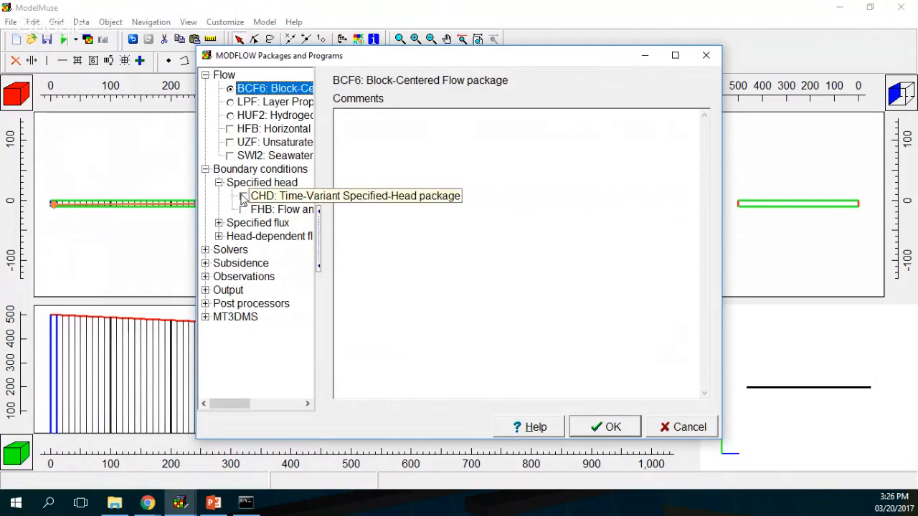
pyautogui.click(218, 223)
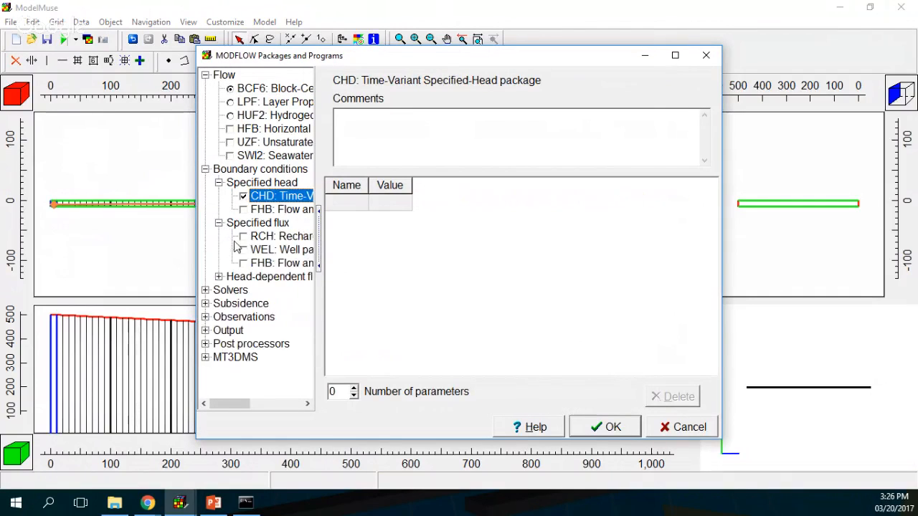
pyautogui.click(219, 277)
pyautogui.click(243, 277)
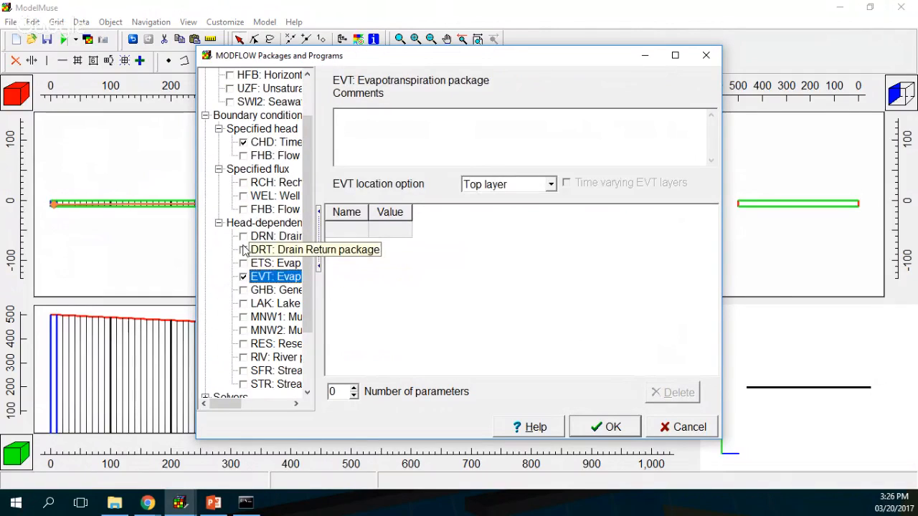
pyautogui.click(243, 236)
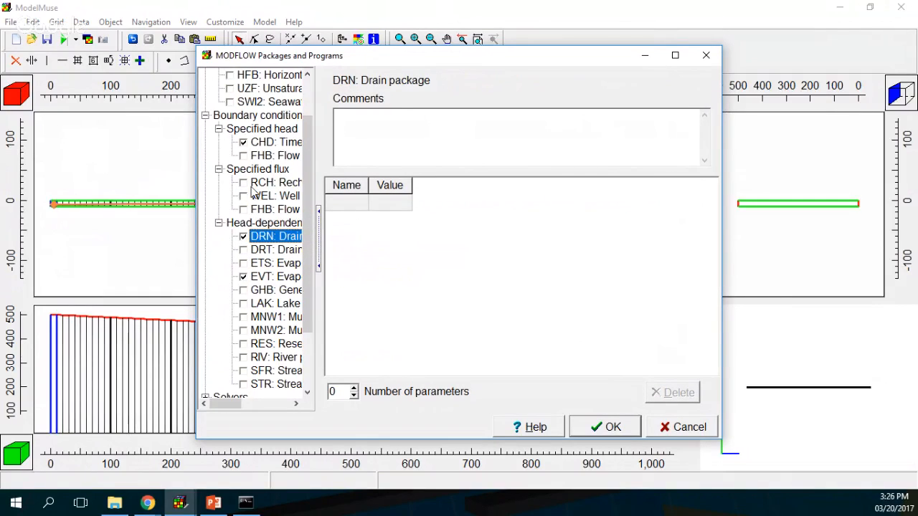
pyautogui.scroll(1, 255, 144)
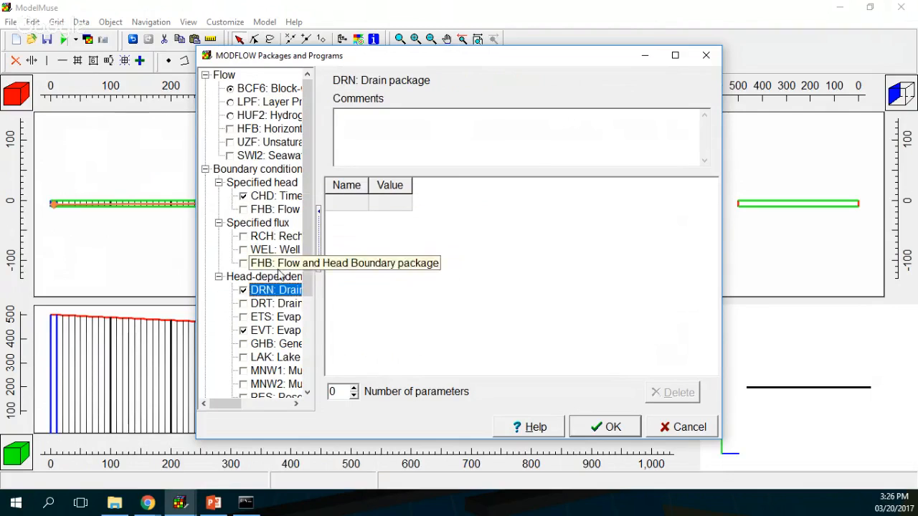
pyautogui.scroll(-3, 278, 335)
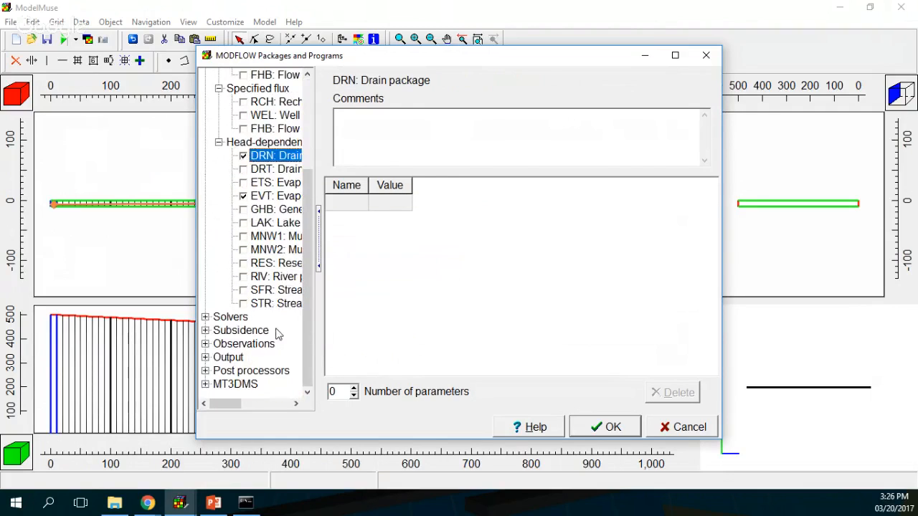
pyautogui.click(206, 385)
# Step: Enable MT3DMS BTN with a Copper mobile species and edit the minimum saturated fraction
pyautogui.click(234, 305)
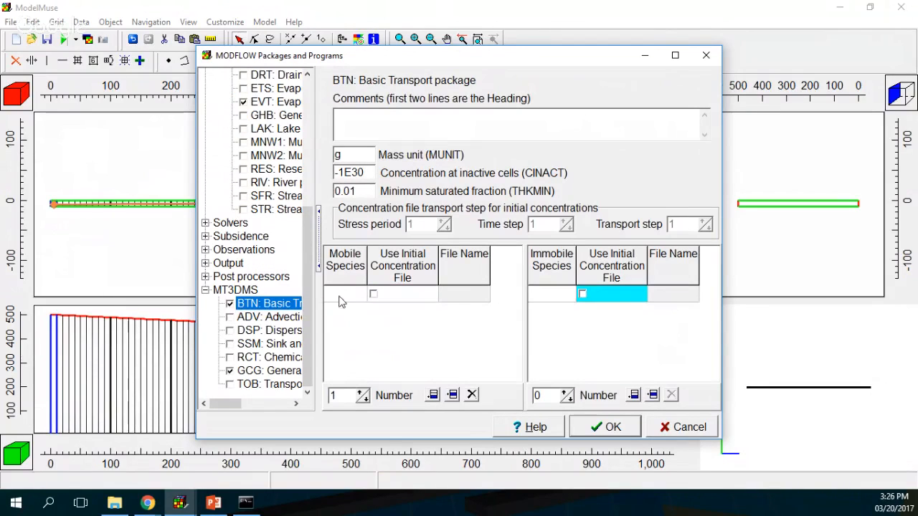
pyautogui.write('C')
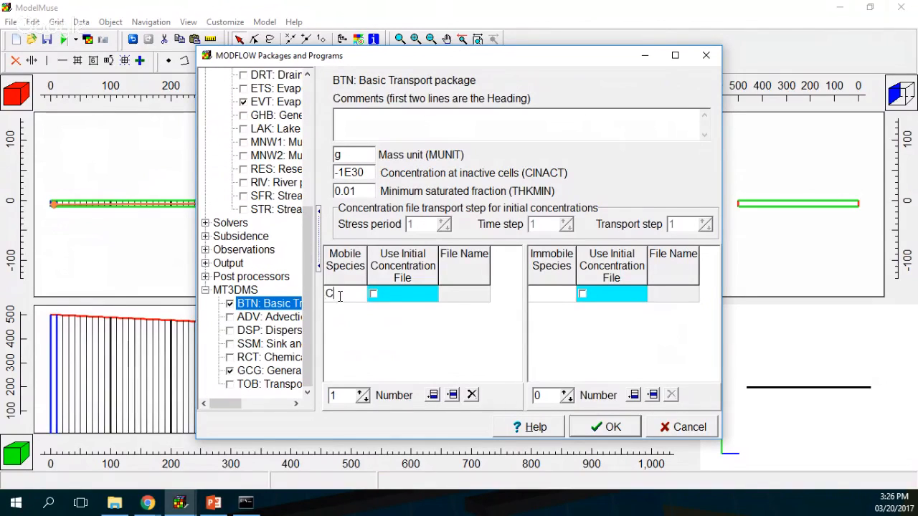
pyautogui.write('opper')
pyautogui.doubleClick(347, 190)
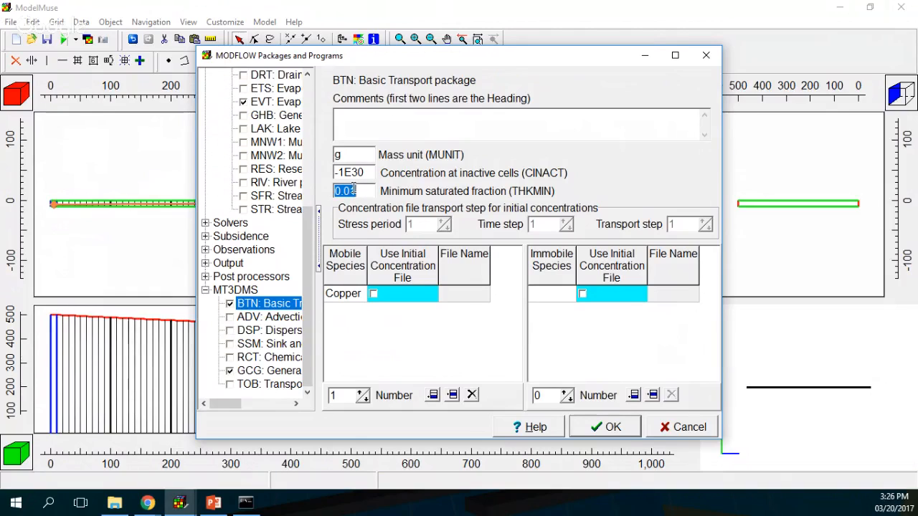
pyautogui.click(350, 189)
# Step: Turn on the ADV, DSP and SSM packages, then accept and dismiss the rerun notice
pyautogui.click(230, 318)
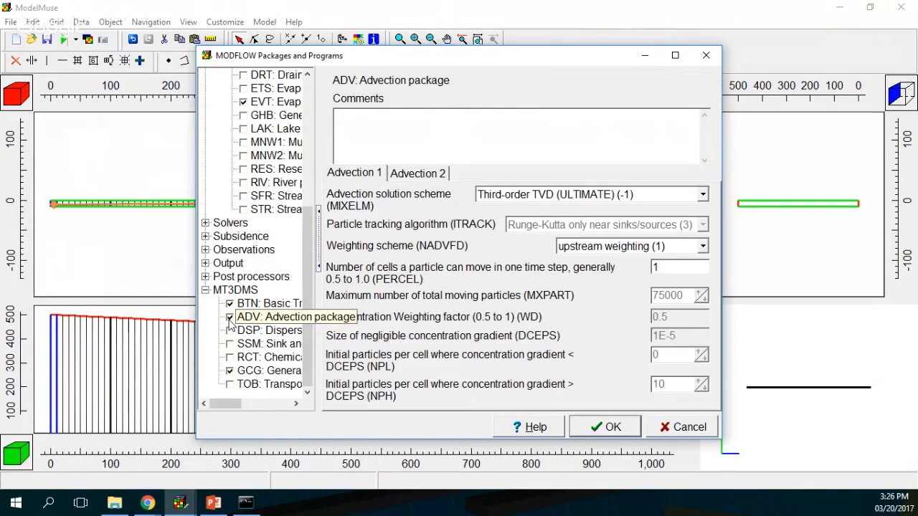
pyautogui.click(276, 317)
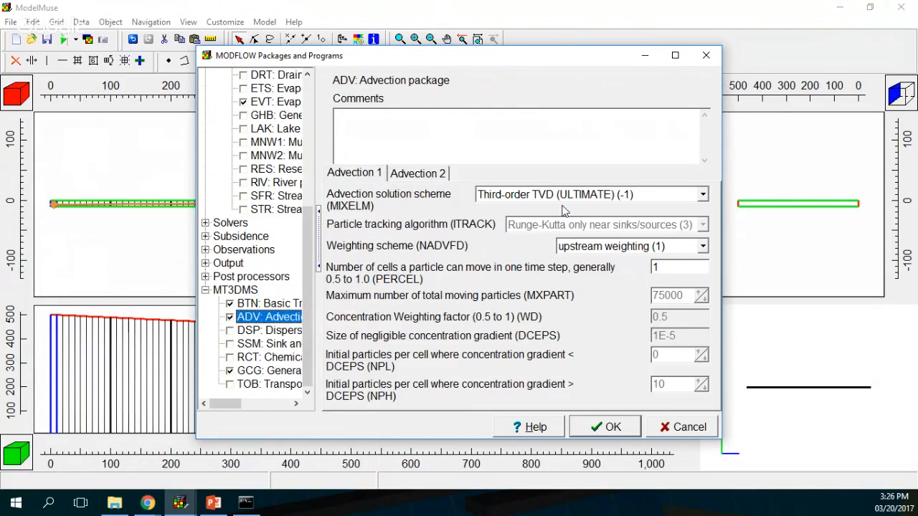
pyautogui.click(230, 330)
pyautogui.click(230, 344)
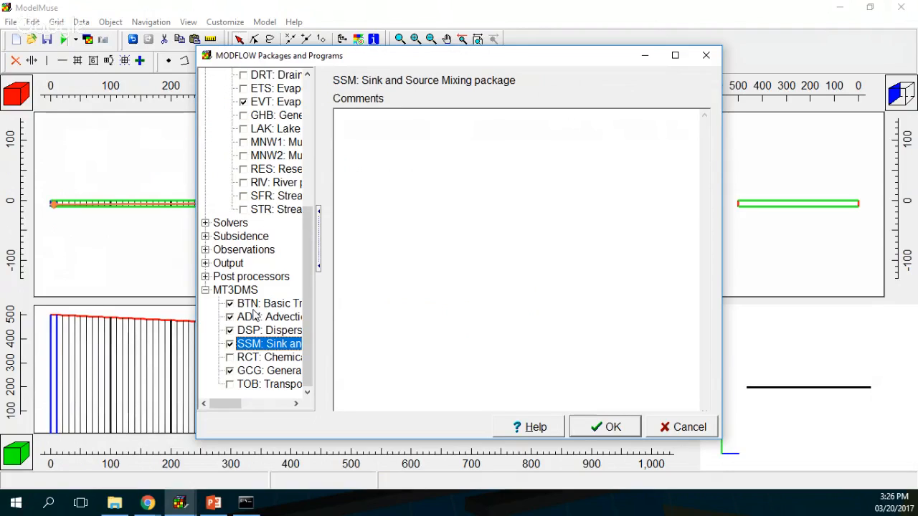
pyautogui.click(614, 427)
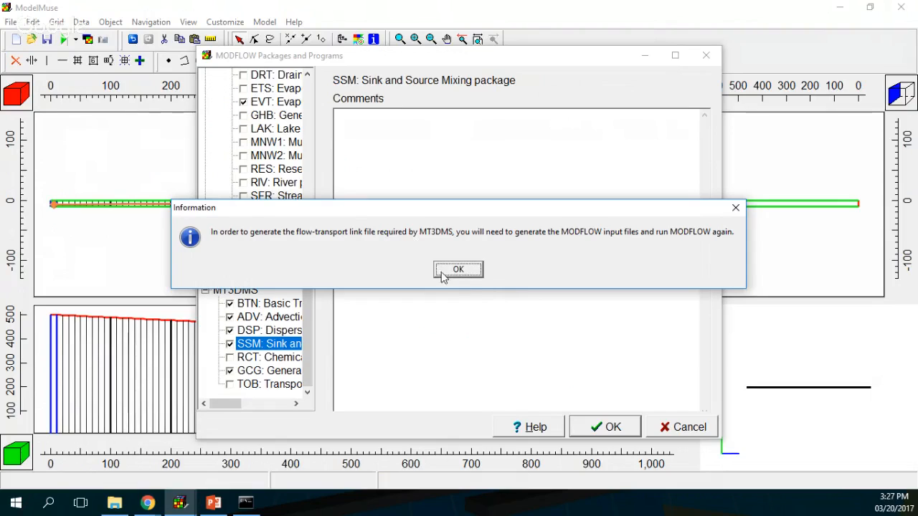
pyautogui.click(465, 273)
pyautogui.click(464, 273)
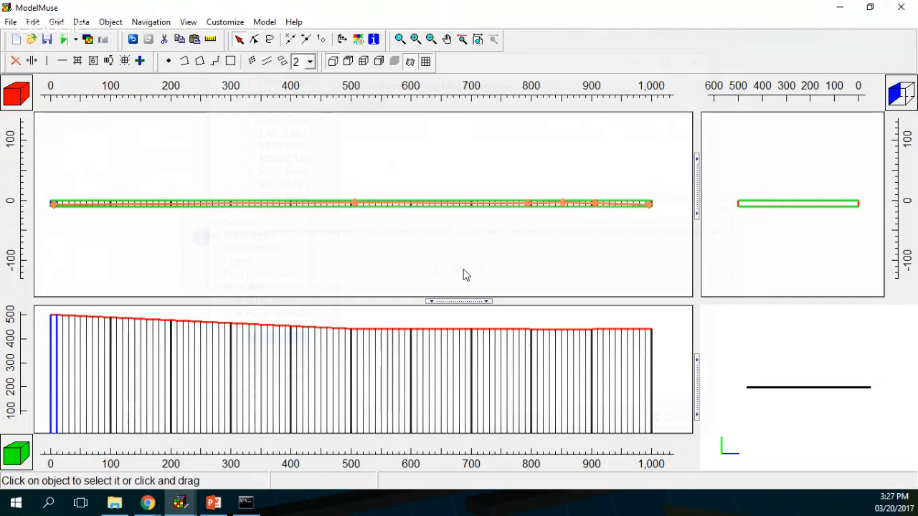
# Step: In MODFLOW Layer Groups, make Upper Aquifer fully convertible with 10 layers increasing downward, multiplier 1.5
pyautogui.click(275, 24)
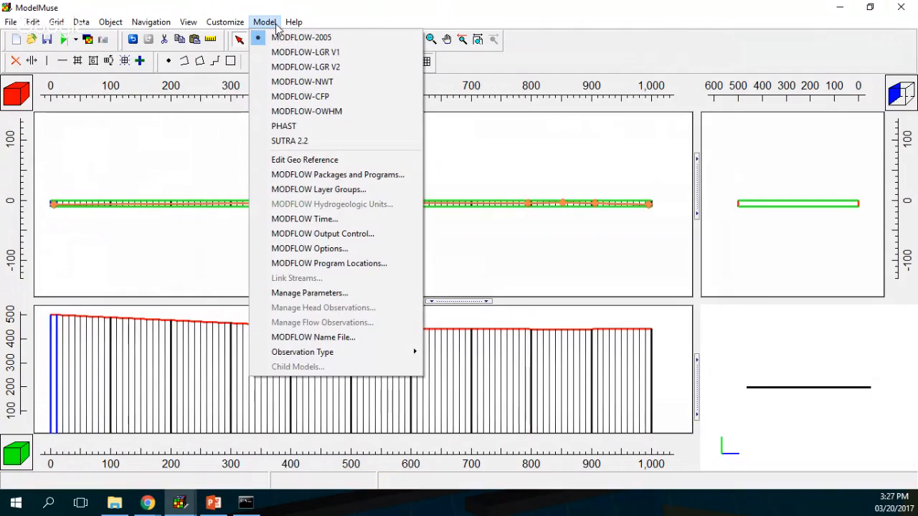
pyautogui.click(318, 189)
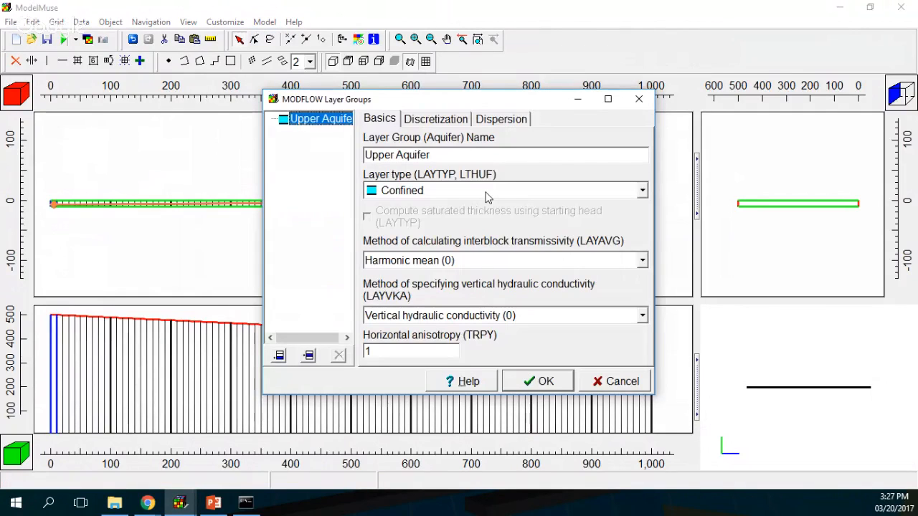
pyautogui.click(487, 190)
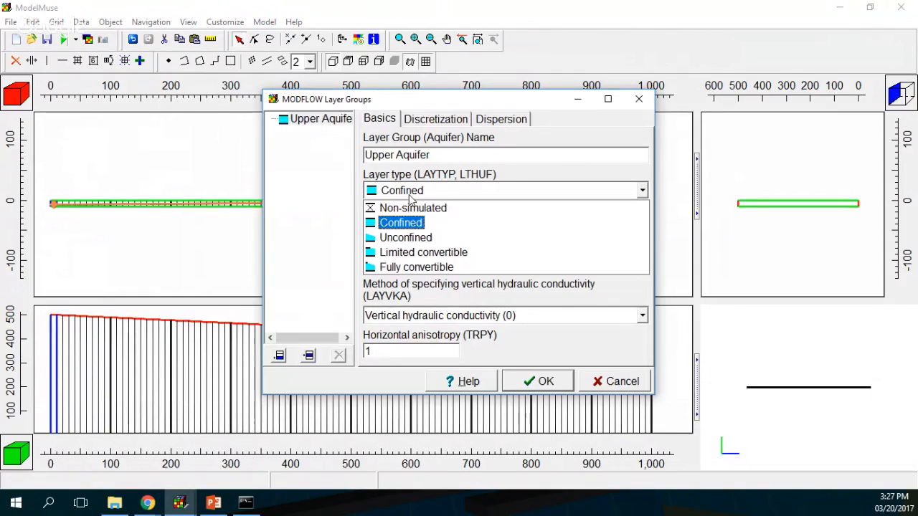
pyautogui.click(415, 267)
pyautogui.click(419, 119)
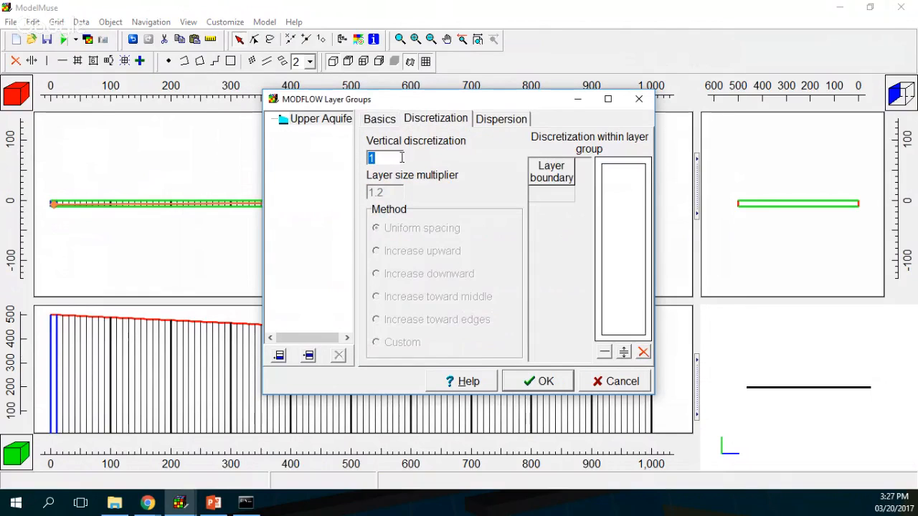
pyautogui.write('10')
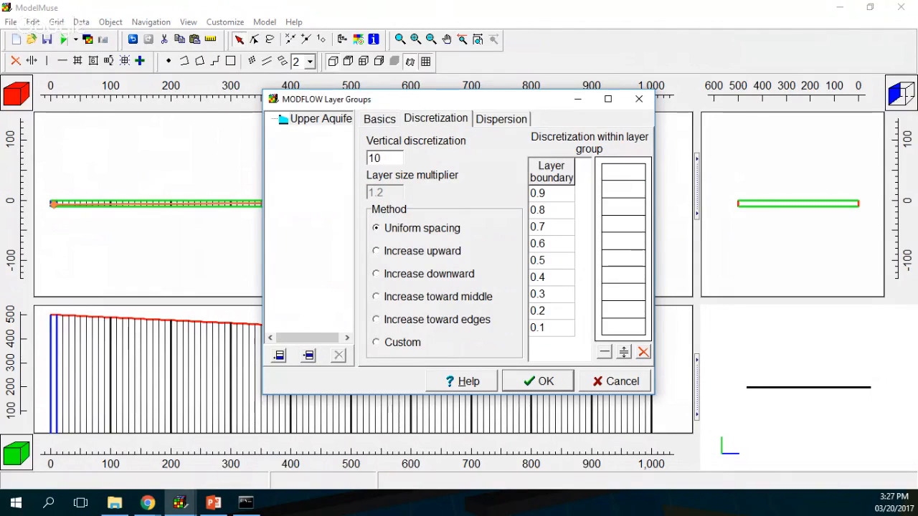
pyautogui.click(403, 277)
pyautogui.doubleClick(392, 190)
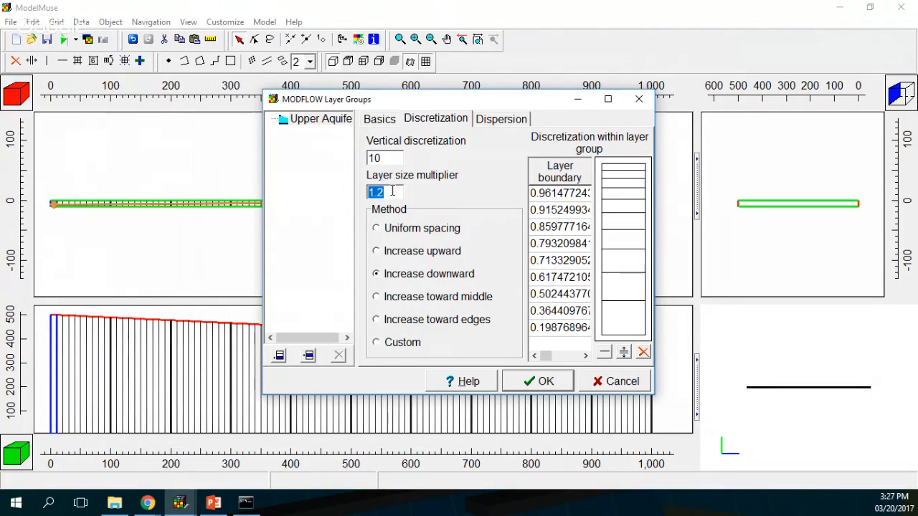
pyautogui.write('1.5')
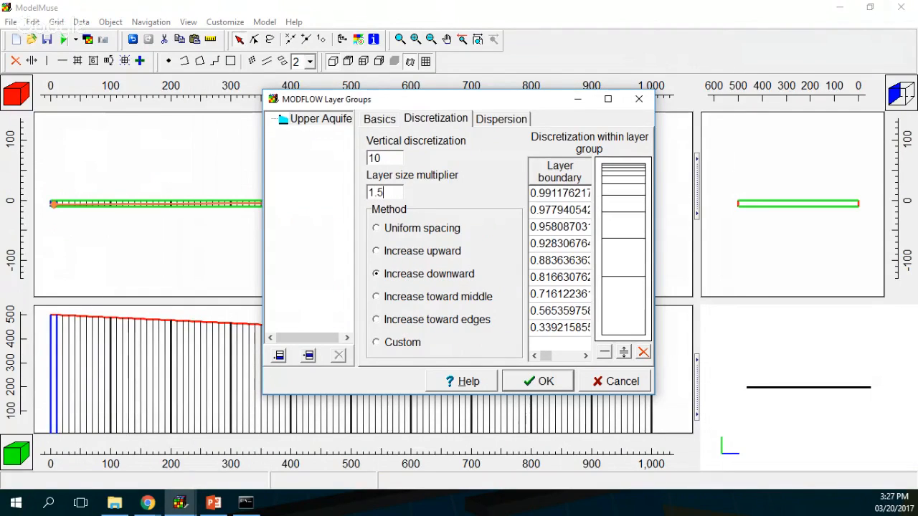
pyautogui.click(502, 121)
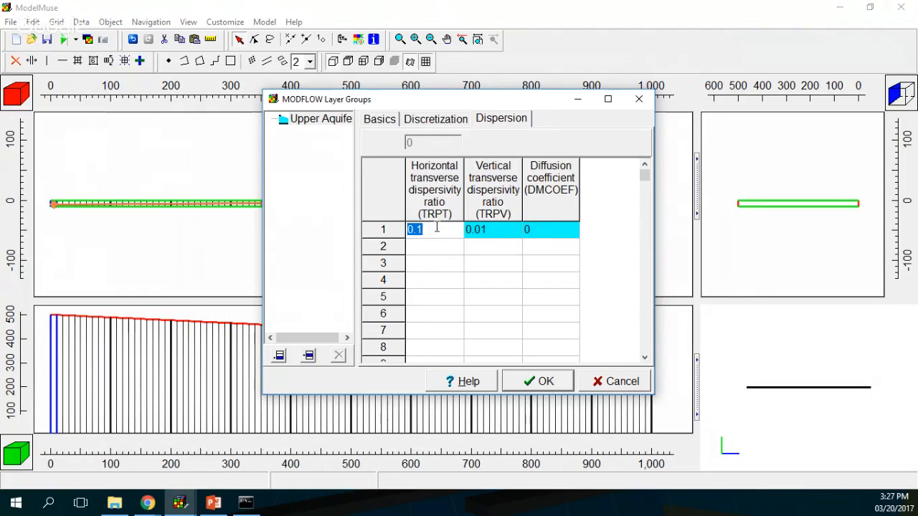
# Step: Enter a TRPT of 0.1 for layers 2 through 10 in the dispersion table
pyautogui.click(434, 246)
pyautogui.write('0.1')
pyautogui.click(432, 263)
pyautogui.write('0.1')
pyautogui.click(431, 282)
pyautogui.write('0.1')
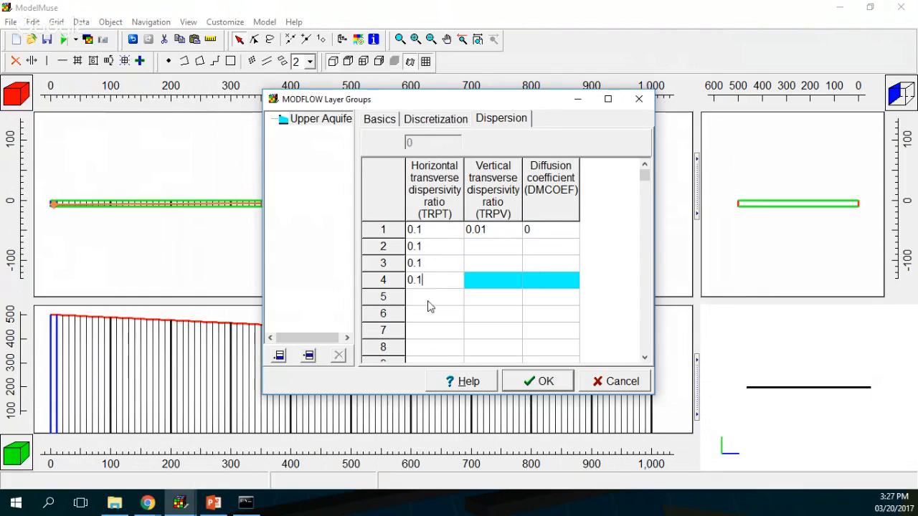
pyautogui.click(429, 297)
pyautogui.write('0.1')
pyautogui.click(427, 315)
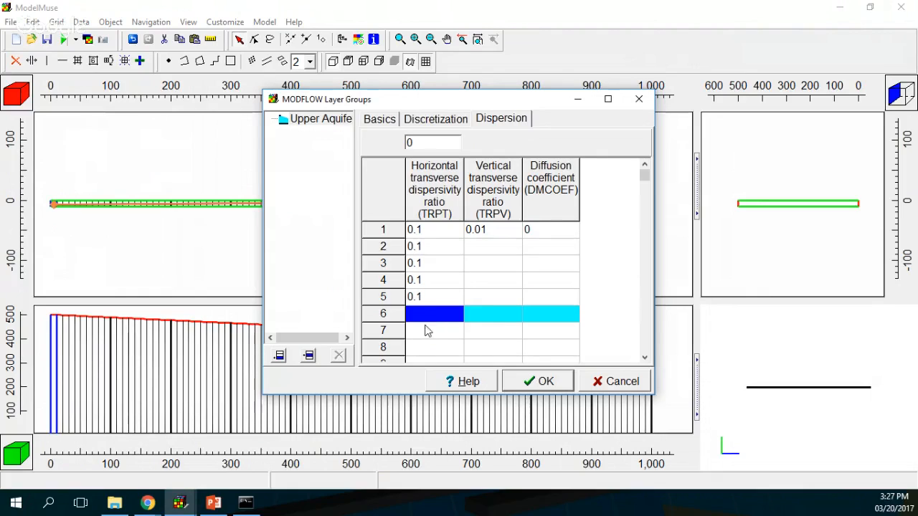
pyautogui.write('0.1')
pyautogui.click(427, 333)
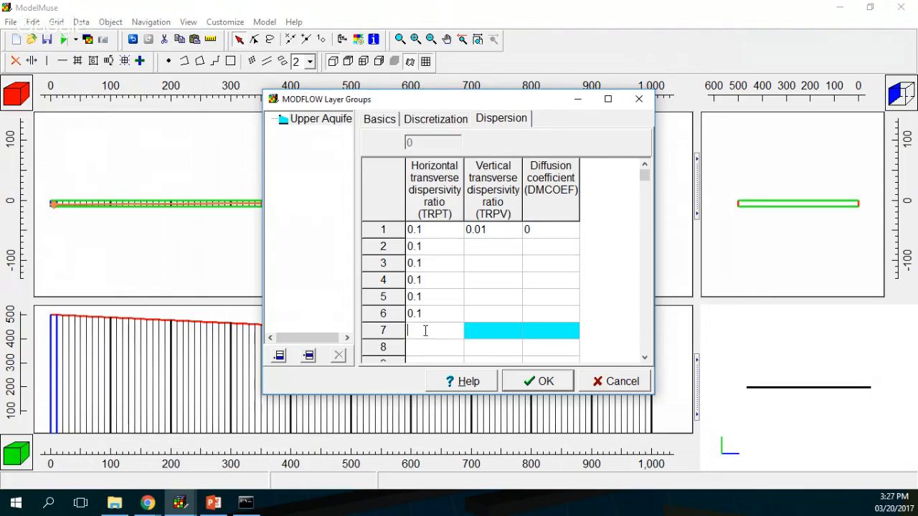
pyautogui.write('0.1')
pyautogui.click(424, 347)
pyautogui.write('0.1')
pyautogui.scroll(-1, 424, 337)
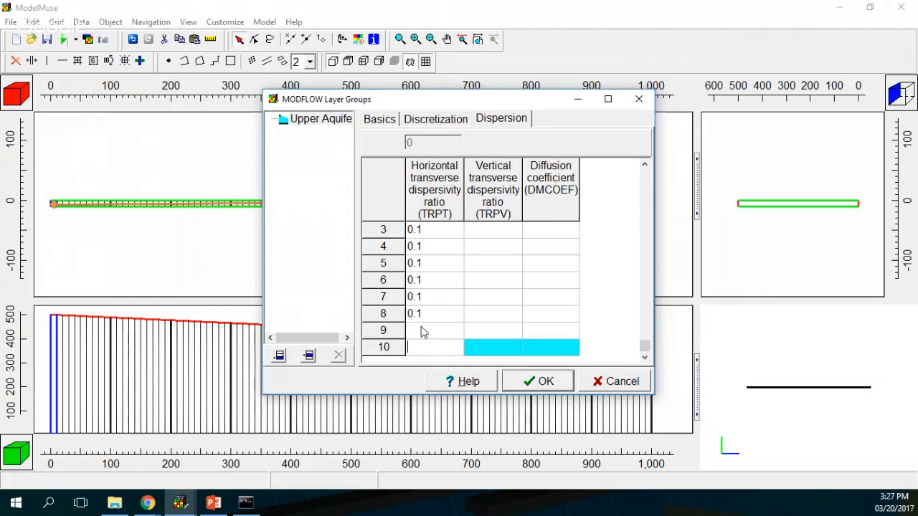
pyautogui.click(422, 328)
pyautogui.write('0.1')
pyautogui.click(422, 348)
pyautogui.write('0.1')
pyautogui.scroll(6, 483, 258)
pyautogui.scroll(3, 486, 257)
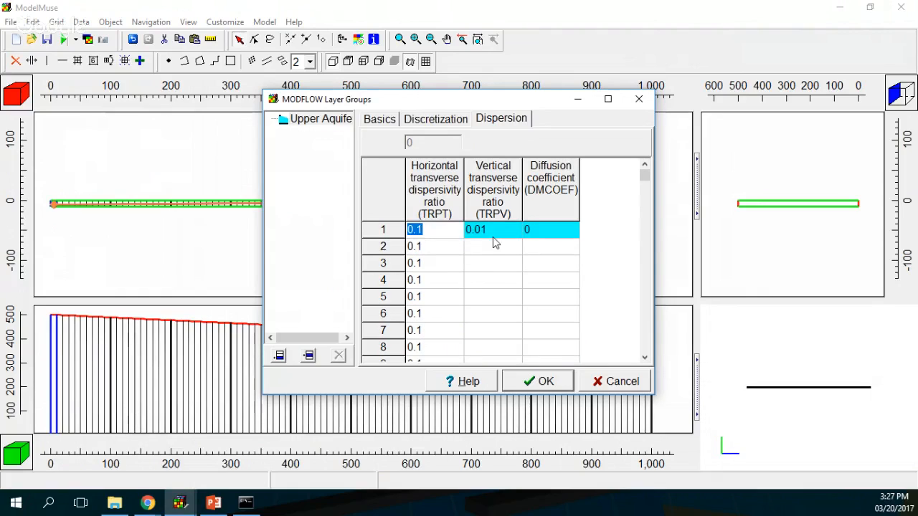
# Step: Copy layer 1's TRPV of 0.01 into layers 2 through 10
pyautogui.click(492, 229)
pyautogui.hotkey('ctrl', 'c')
pyautogui.click(492, 246)
pyautogui.hotkey('ctrl', 'v')
pyautogui.click(486, 264)
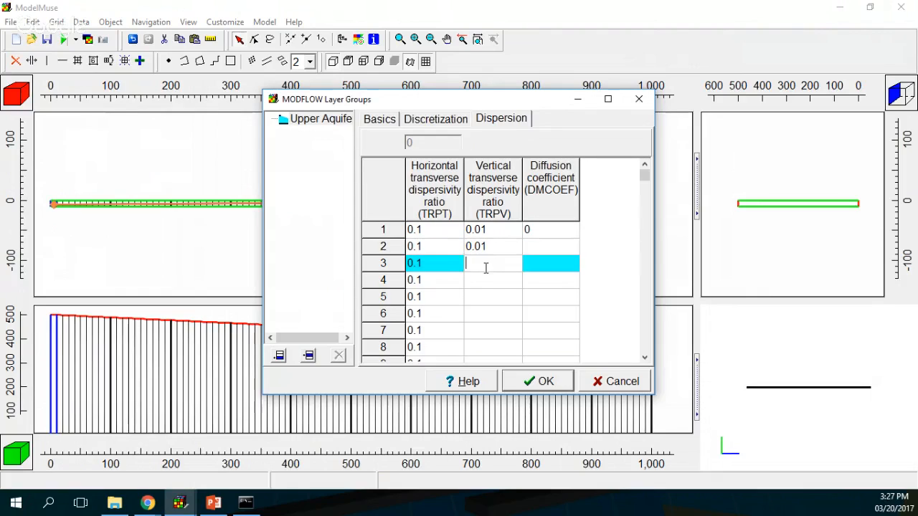
pyautogui.hotkey('ctrl', 'v')
pyautogui.click(486, 279)
pyautogui.hotkey('ctrl', 'v')
pyautogui.click(483, 296)
pyautogui.hotkey('ctrl', 'v')
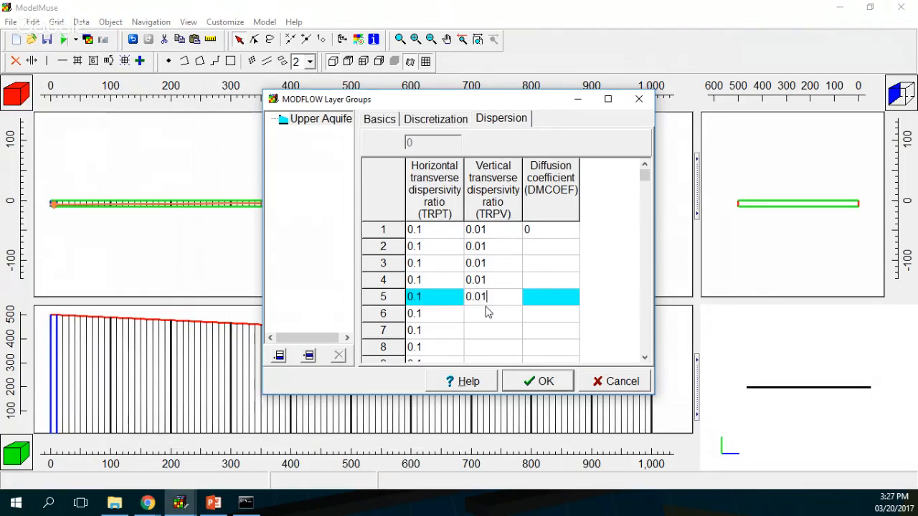
pyautogui.click(491, 313)
pyautogui.hotkey('ctrl', 'v')
pyautogui.click(489, 330)
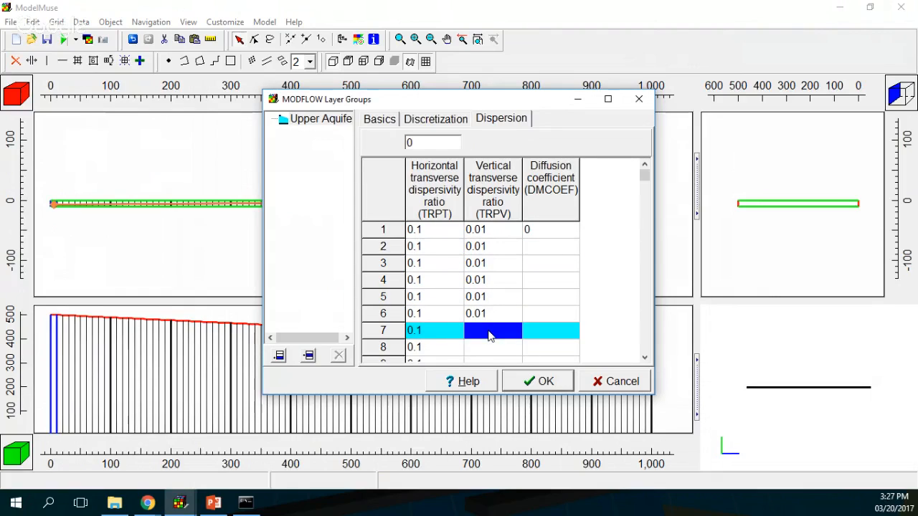
pyautogui.hotkey('ctrl', 'v')
pyautogui.click(488, 347)
pyautogui.hotkey('ctrl', 'v')
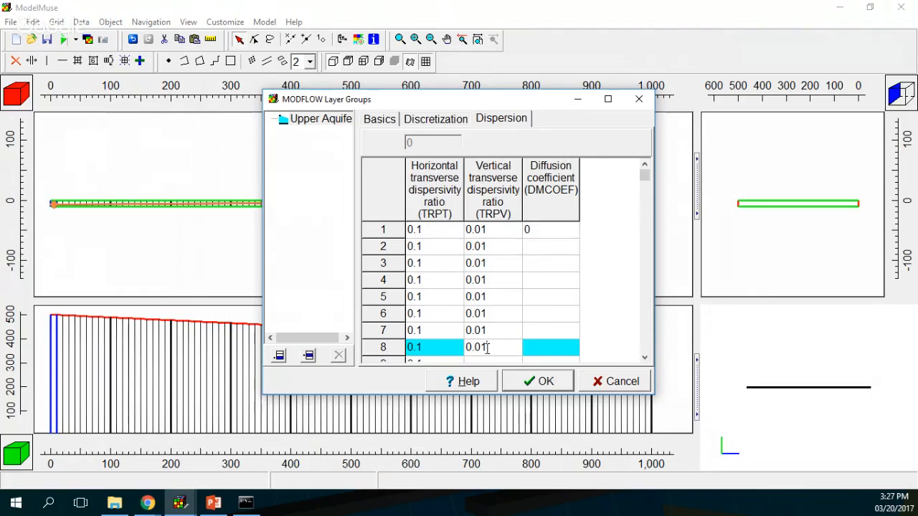
pyautogui.scroll(-2, 483, 349)
pyautogui.click(484, 330)
pyautogui.hotkey('ctrl', 'v')
pyautogui.click(481, 350)
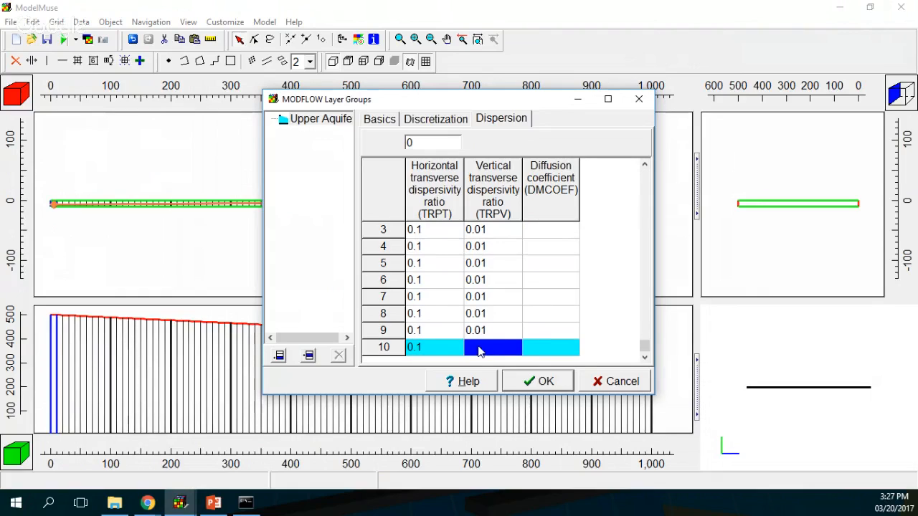
pyautogui.hotkey('ctrl', 'v')
pyautogui.scroll(4, 530, 298)
pyautogui.scroll(5, 531, 299)
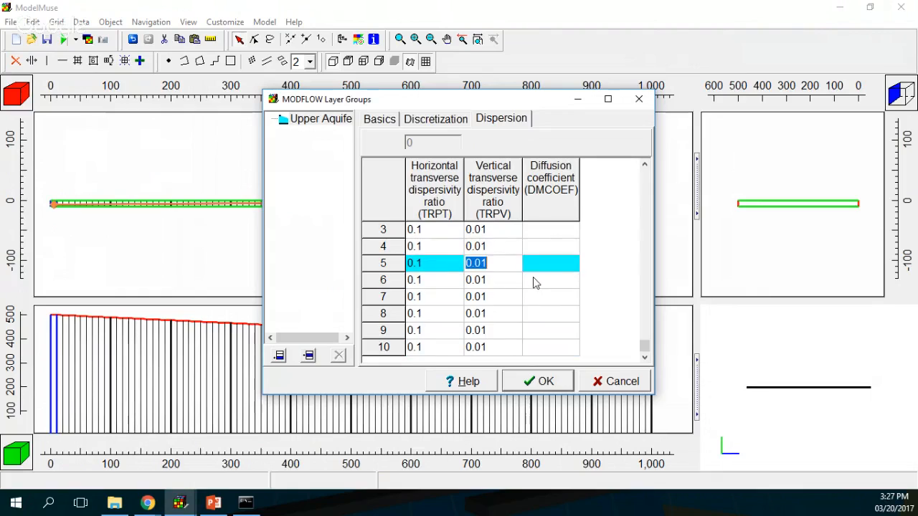
# Step: Give layers 2 through 10 a diffusion coefficient of 0 and accept the dispersion settings
pyautogui.click(542, 237)
pyautogui.hotkey('ctrl', 'c')
pyautogui.click(539, 248)
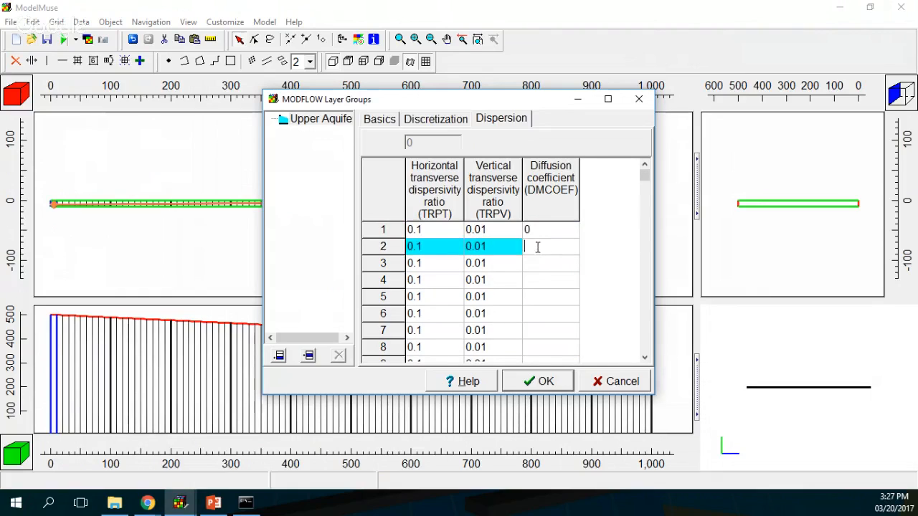
pyautogui.hotkey('ctrl', 'v')
pyautogui.click(533, 264)
pyautogui.hotkey('ctrl', 'v')
pyautogui.click(529, 296)
pyautogui.hotkey('ctrl', 'v')
pyautogui.click(531, 284)
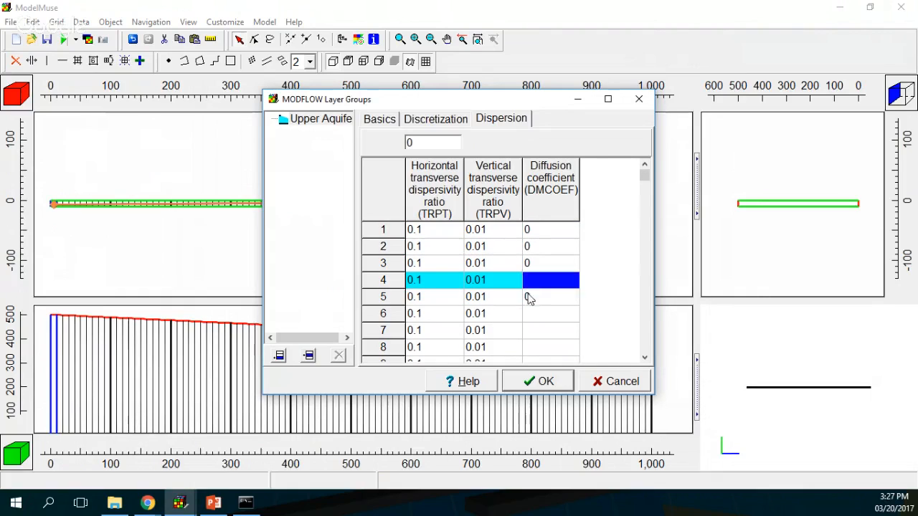
pyautogui.click(538, 279)
pyautogui.hotkey('ctrl', 'v')
pyautogui.press('Down')
pyautogui.press('Down')
pyautogui.press('Down')
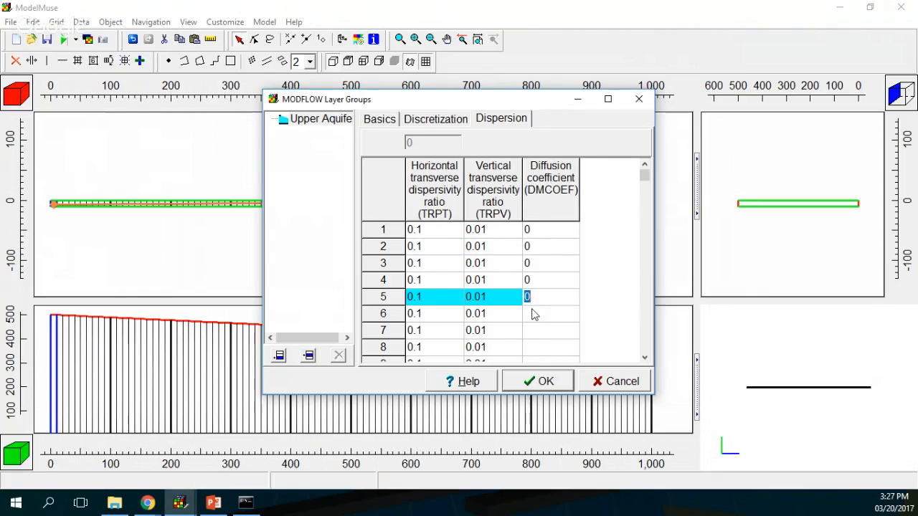
pyautogui.click(534, 316)
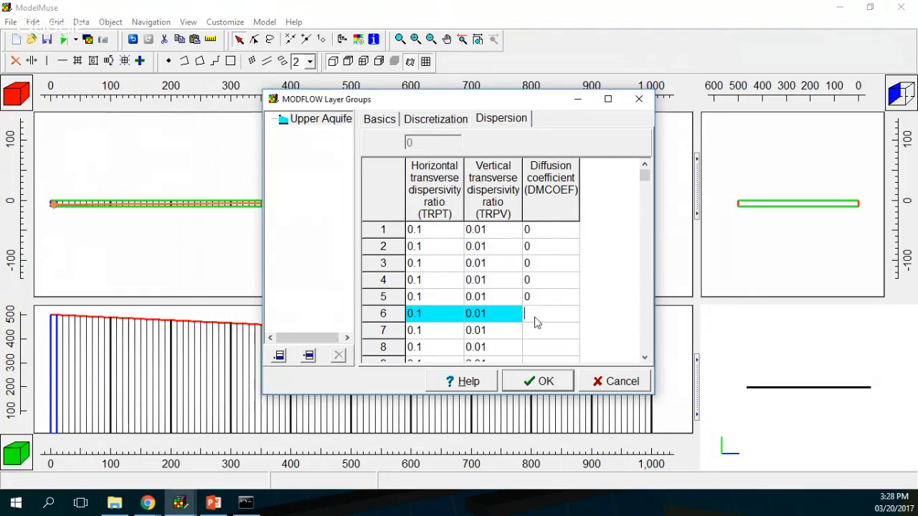
pyautogui.write('0')
pyautogui.click(537, 332)
pyautogui.write('0')
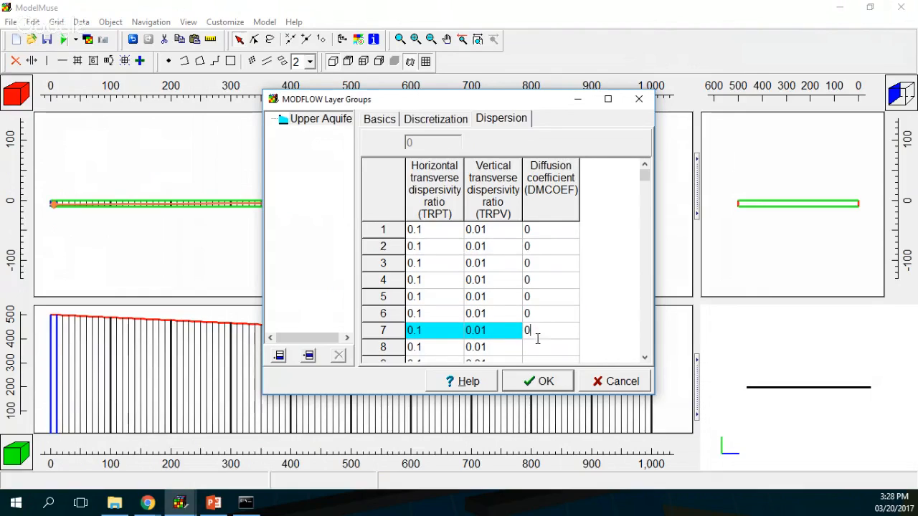
pyautogui.click(538, 345)
pyautogui.write('0')
pyautogui.press('Down')
pyautogui.write('0')
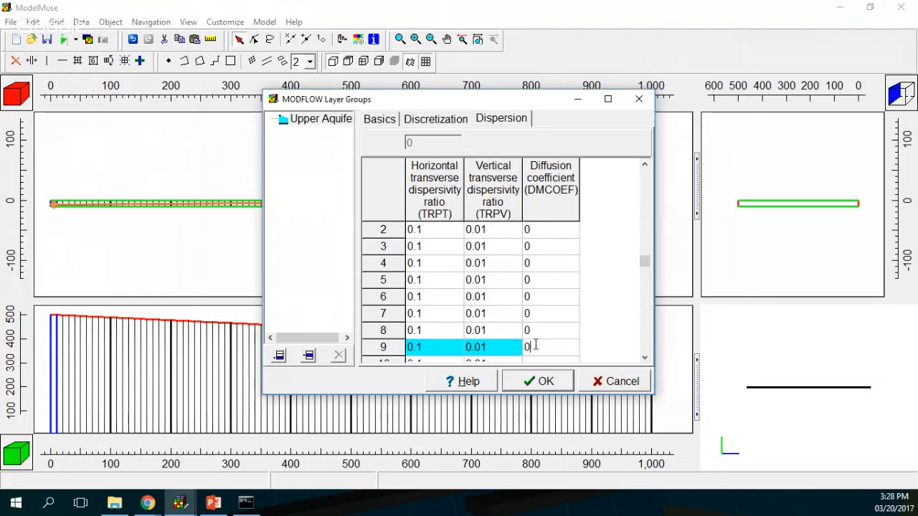
pyautogui.press('Down')
pyautogui.write('0')
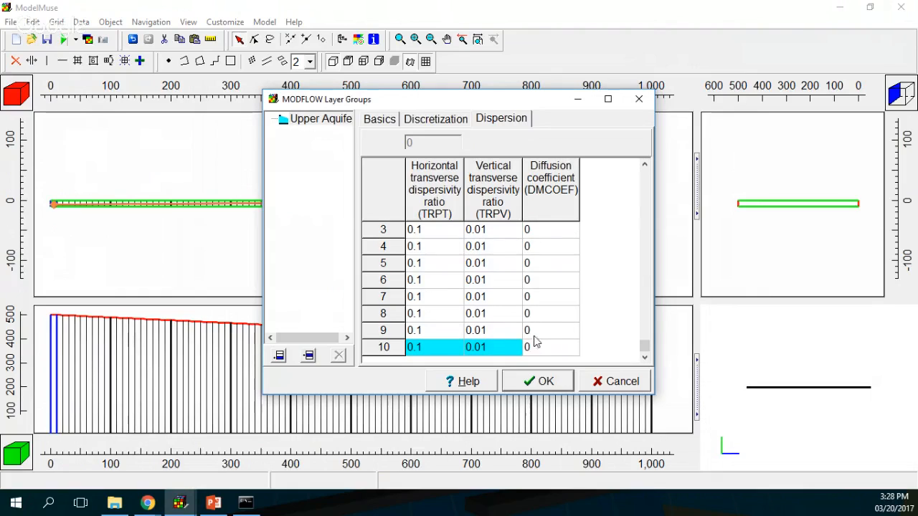
pyautogui.press('Up')
pyautogui.press('Up')
pyautogui.press('Up')
pyautogui.press('Up')
pyautogui.press('Up')
pyautogui.press('Up')
pyautogui.press('Up')
pyautogui.press('Up')
pyautogui.press('Up')
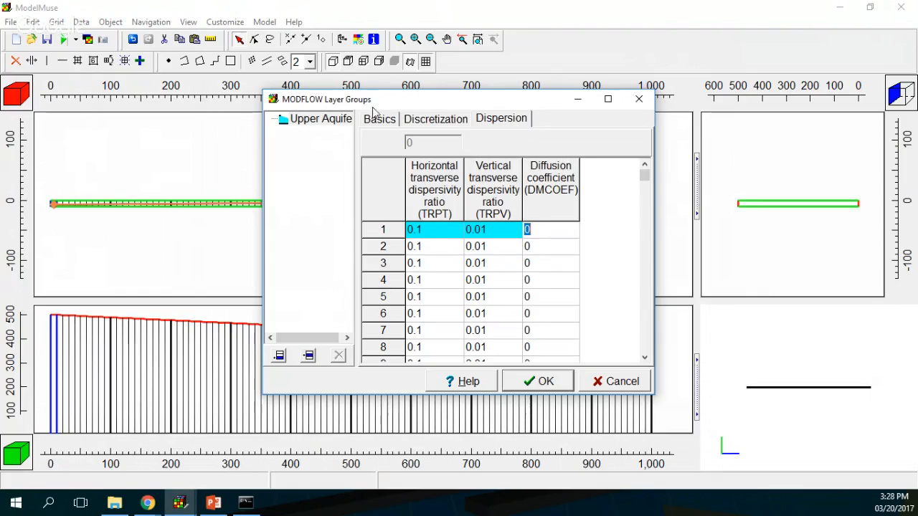
pyautogui.click(534, 385)
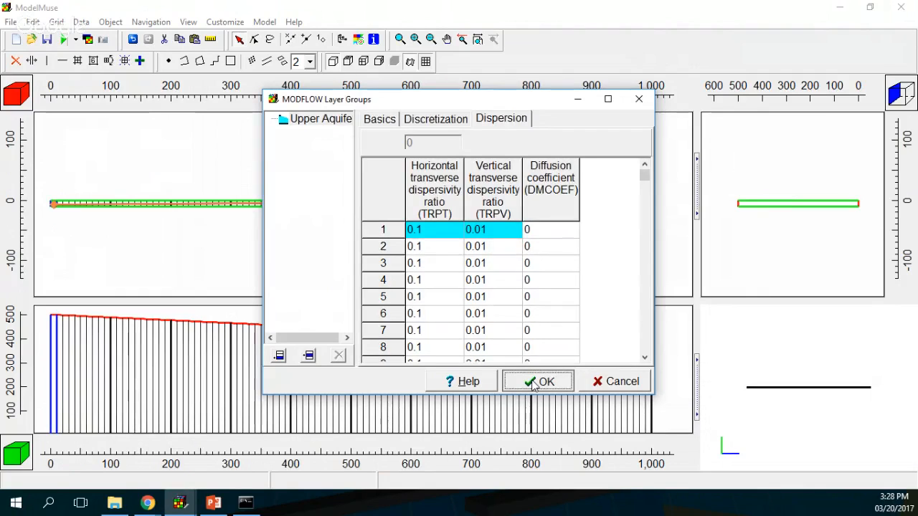
# Step: In the stress period timing settings, change the starting time from -1 to 0
pyautogui.click(263, 23)
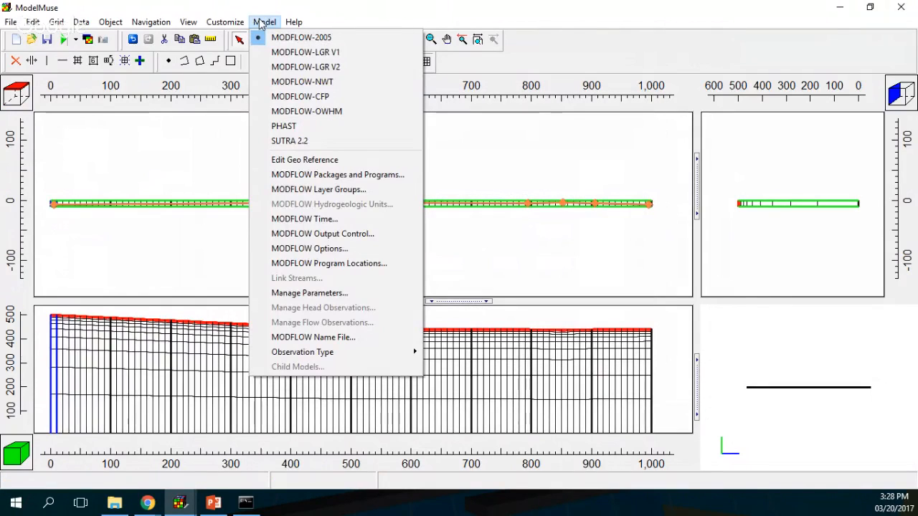
pyautogui.click(309, 219)
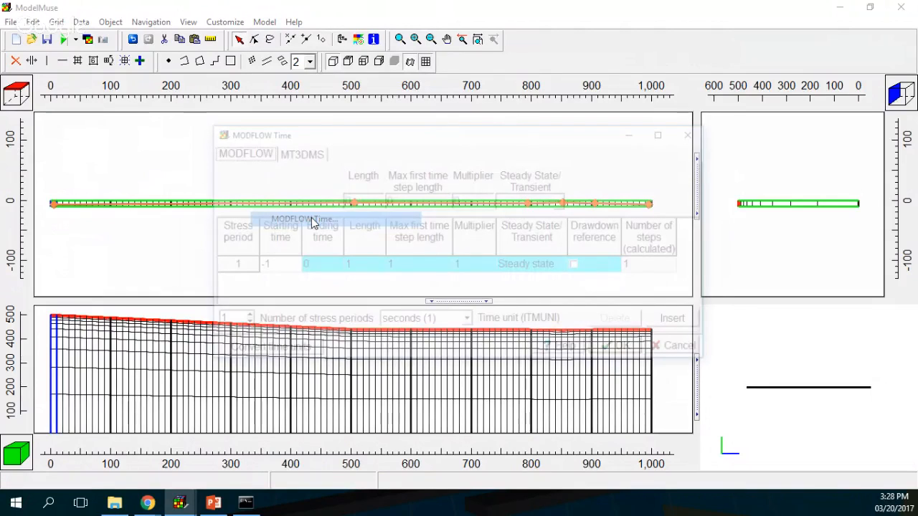
pyautogui.moveTo(279, 265); pyautogui.dragTo(241, 264)
pyautogui.write('0')
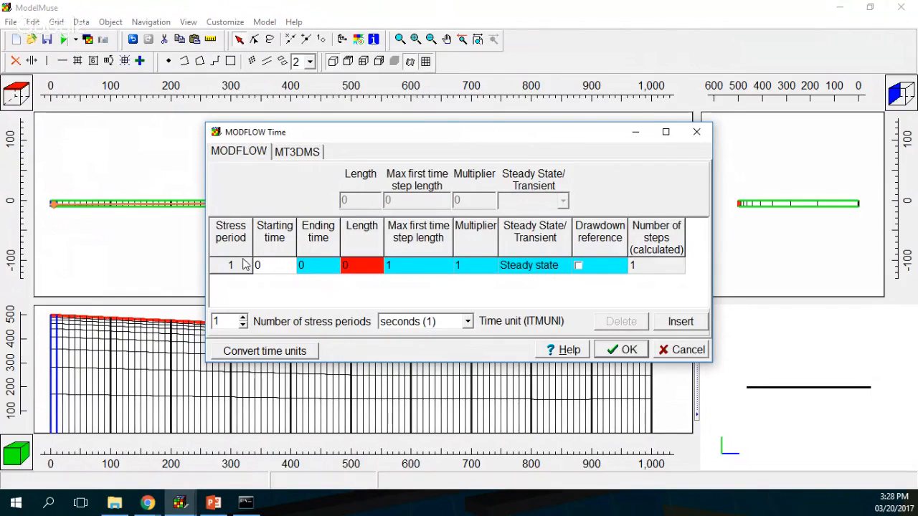
pyautogui.click(269, 352)
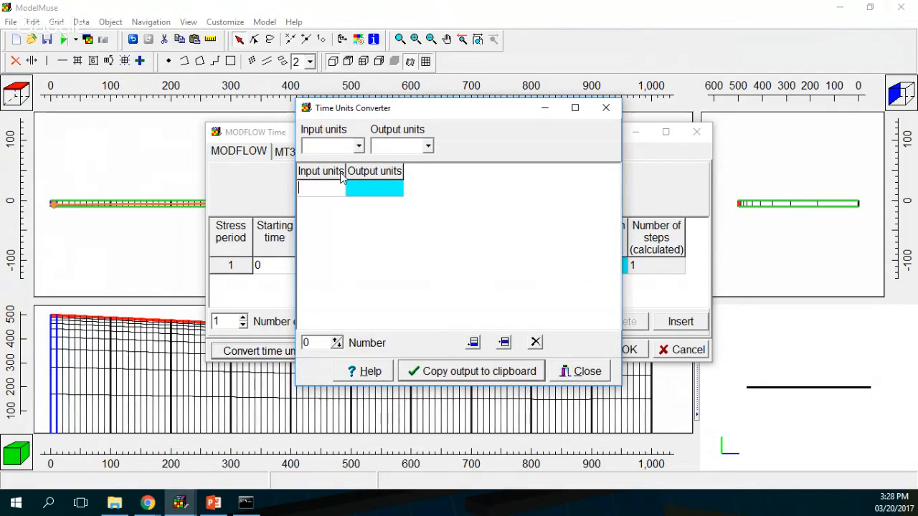
pyautogui.write('1000')
pyautogui.click(359, 146)
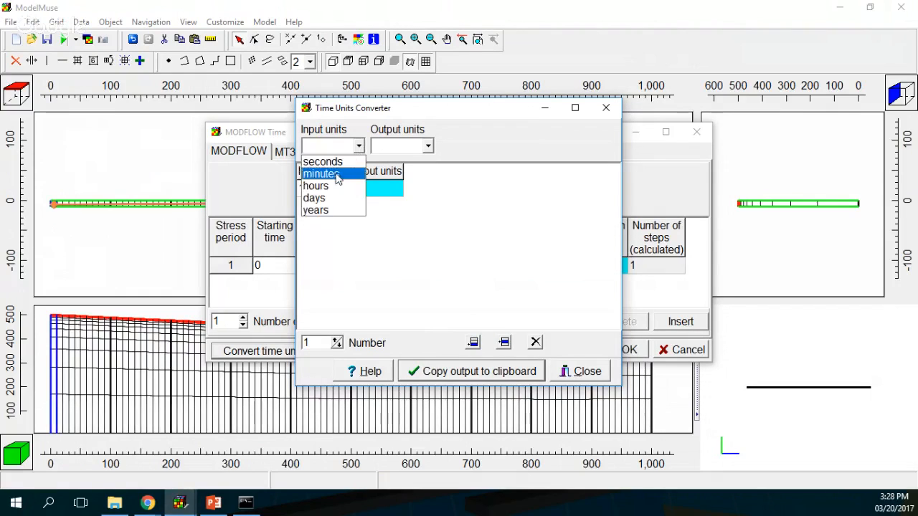
pyautogui.click(316, 211)
pyautogui.click(423, 147)
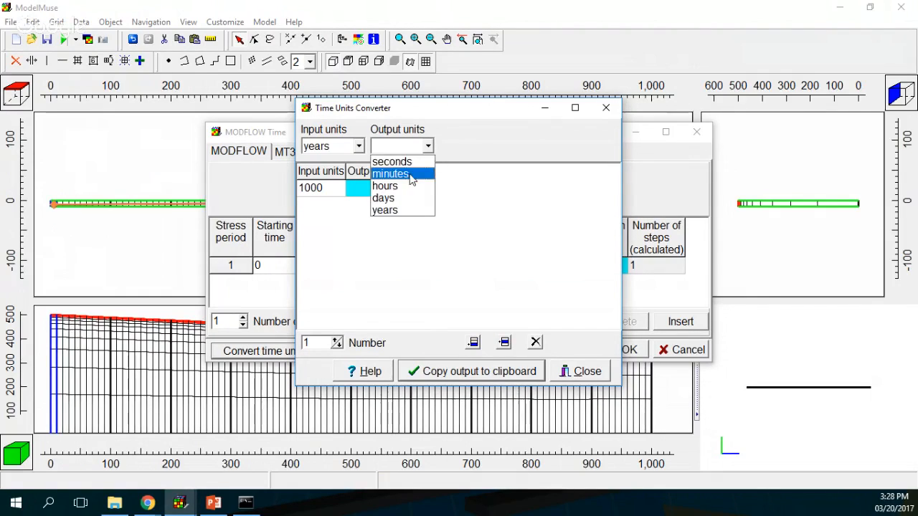
pyautogui.click(415, 163)
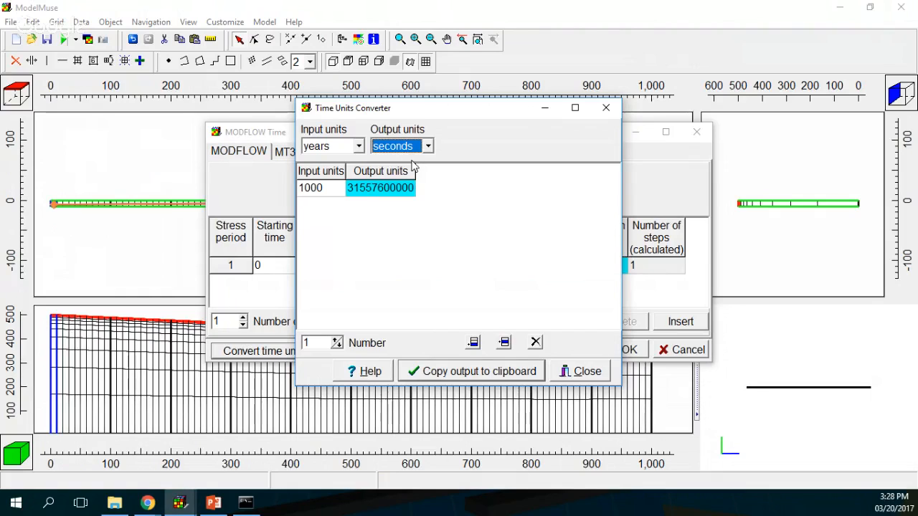
pyautogui.click(368, 189)
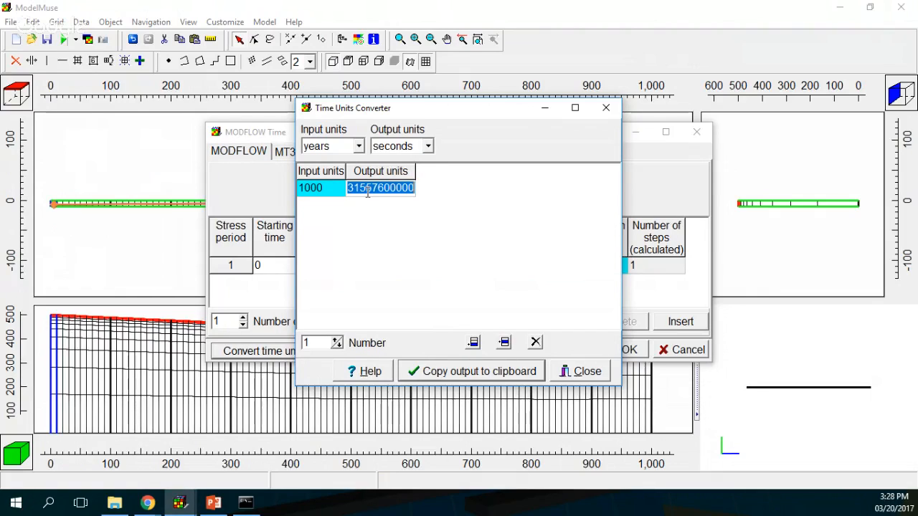
pyautogui.click(452, 367)
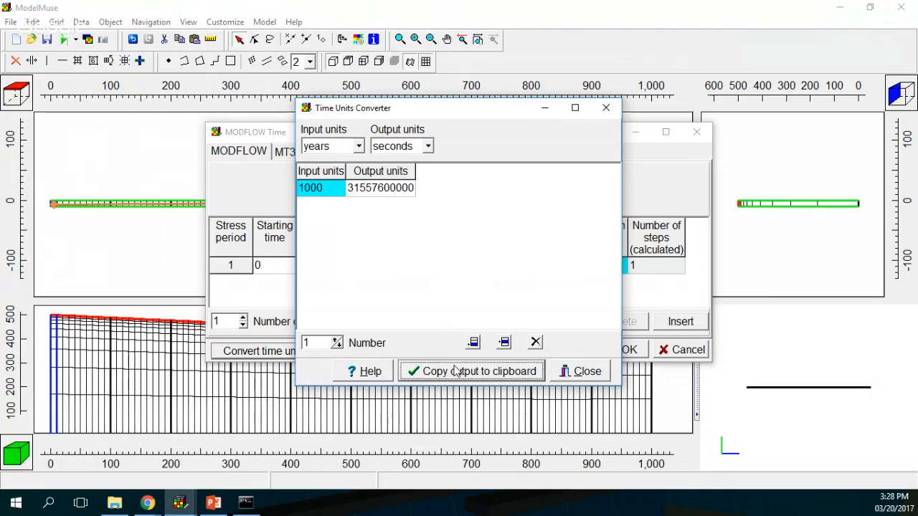
pyautogui.click(587, 375)
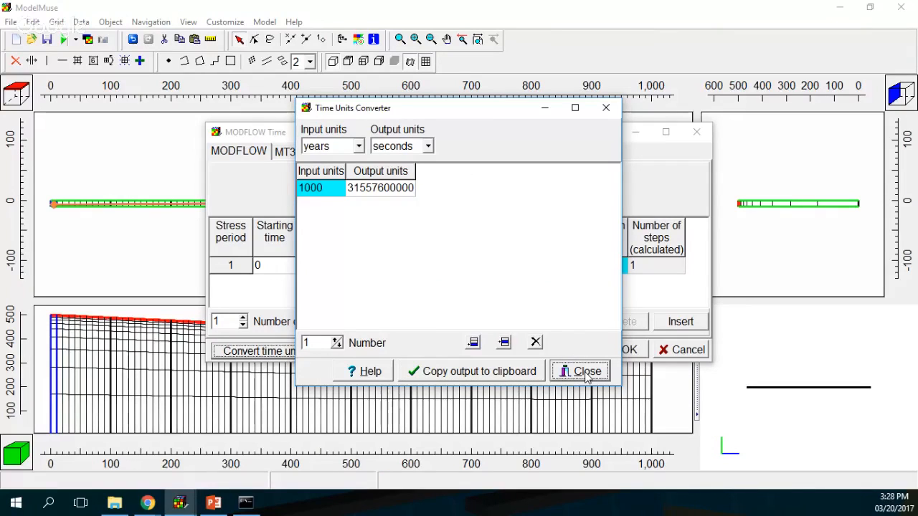
pyautogui.click(586, 375)
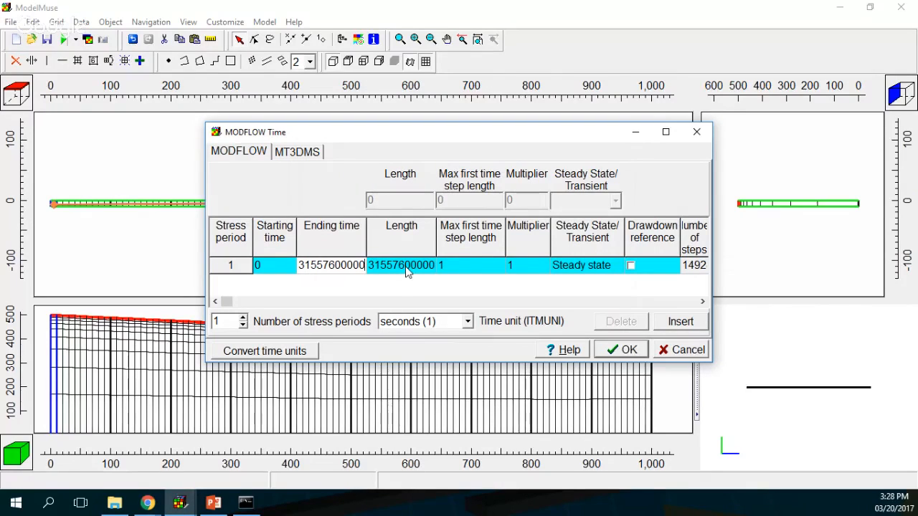
# Step: Set the stress period to 1 time step so the max first step spans the whole period
pyautogui.click(459, 266)
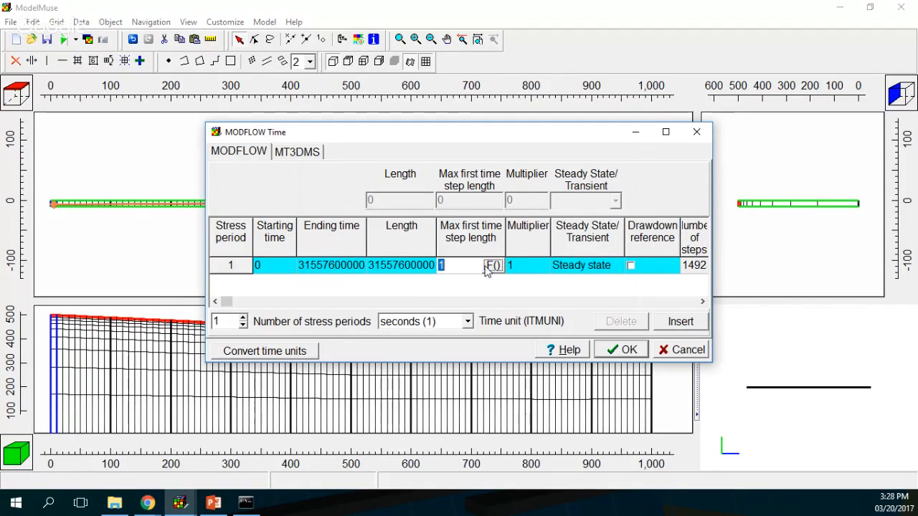
pyautogui.click(494, 266)
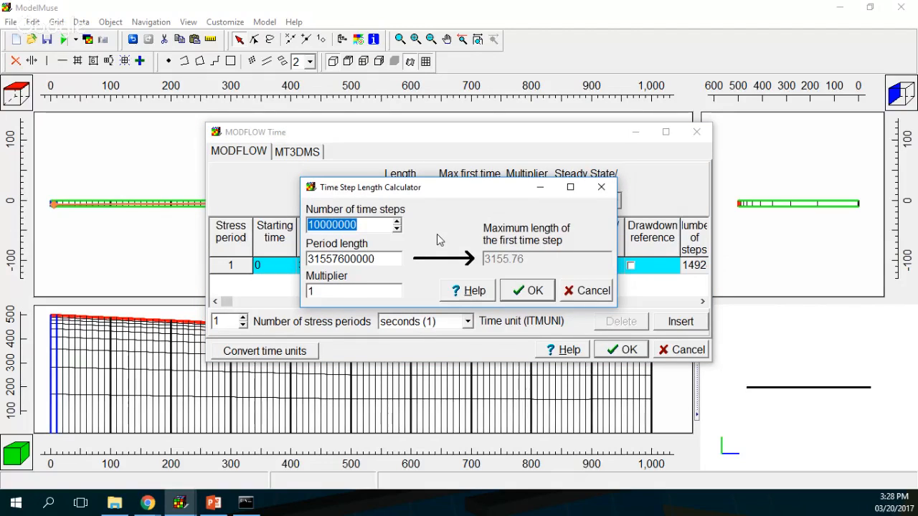
pyautogui.write('1')
pyautogui.click(530, 290)
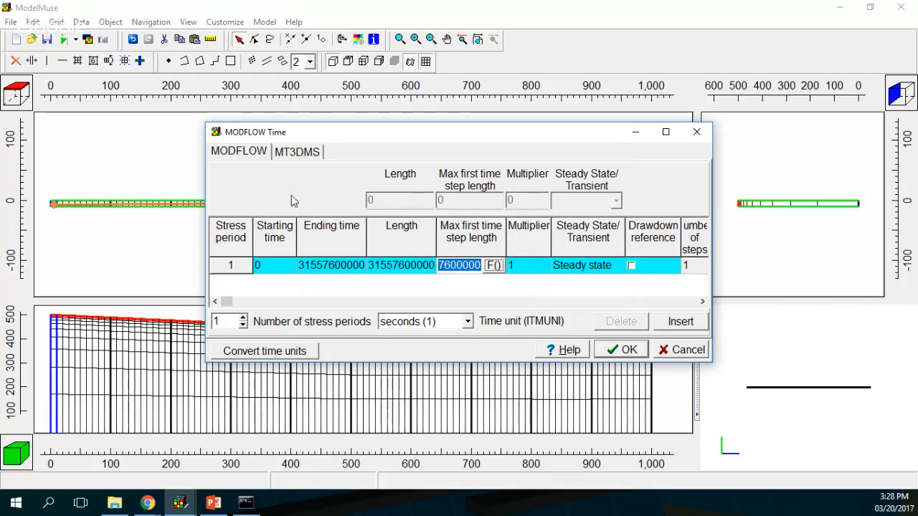
pyautogui.click(289, 155)
pyautogui.click(260, 235)
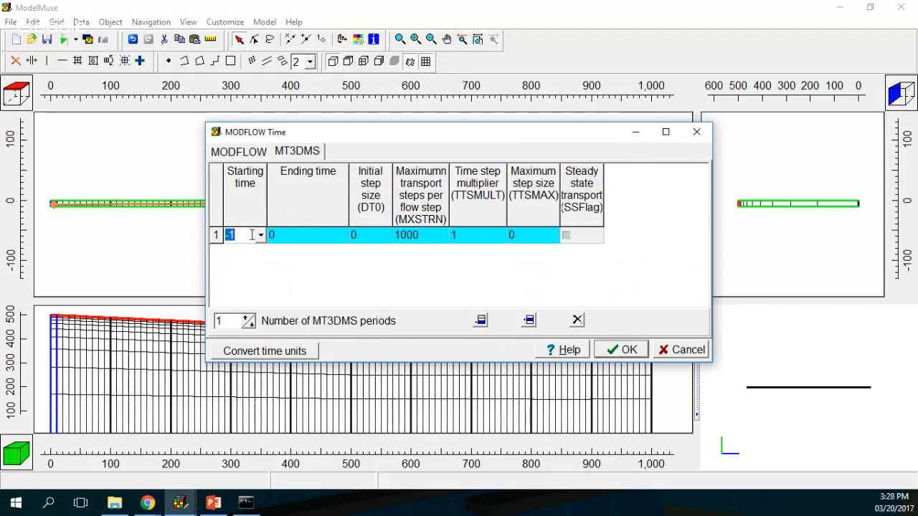
pyautogui.click(261, 237)
pyautogui.click(258, 251)
pyautogui.click(305, 237)
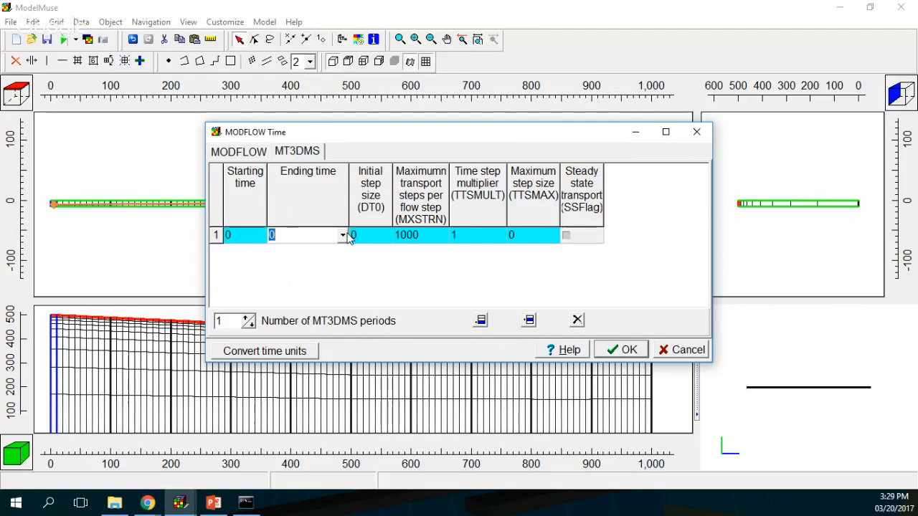
pyautogui.click(344, 237)
pyautogui.click(330, 252)
# Step: Raise MXSTRN from 1000 to 100000 and accept the time settings
pyautogui.click(416, 239)
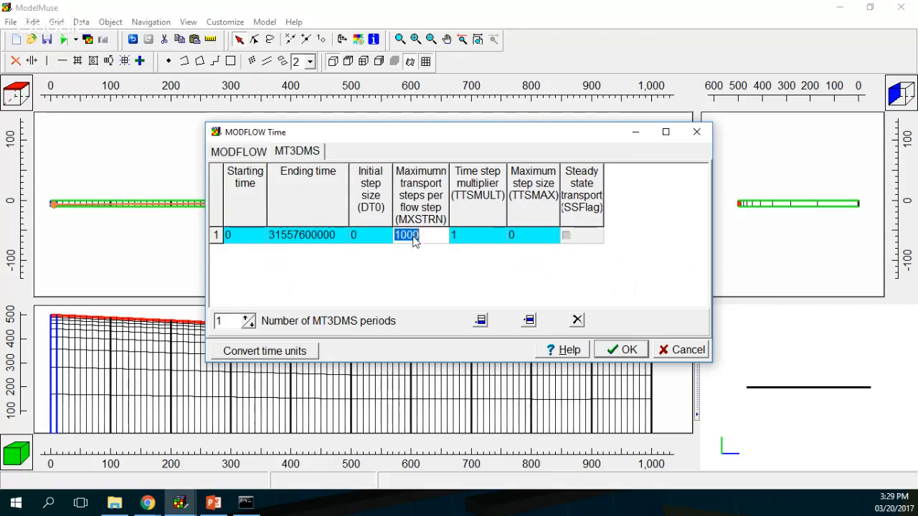
pyautogui.click(423, 238)
pyautogui.write('00')
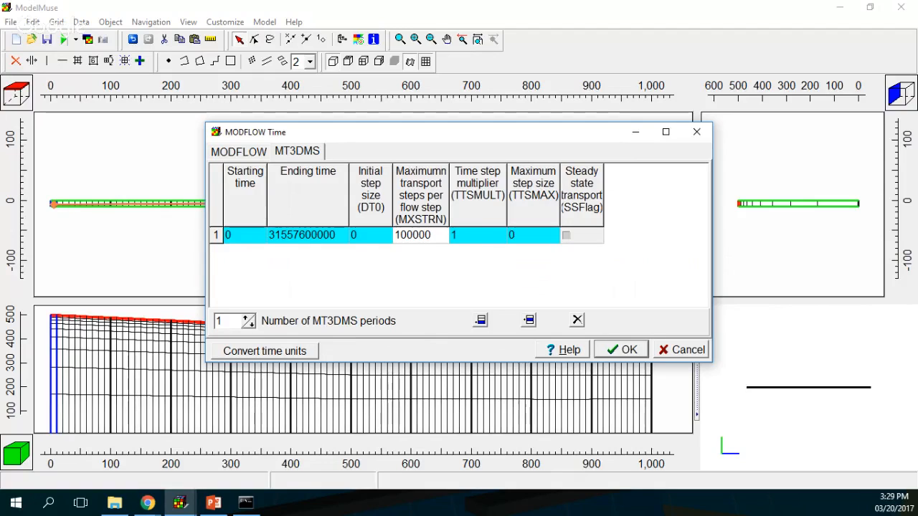
pyautogui.click(629, 350)
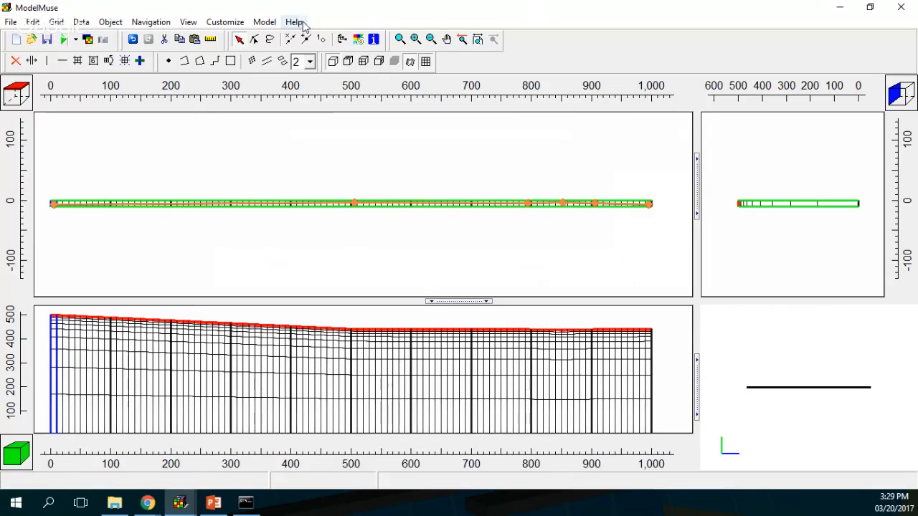
pyautogui.click(264, 22)
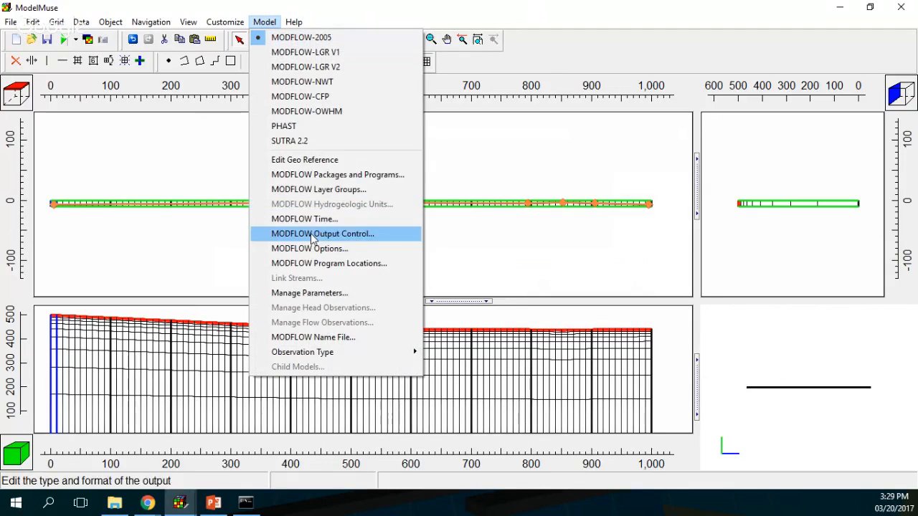
pyautogui.click(525, 164)
# Step: In the Hydrology data sets, change the Kz default formula to Kx / 2
pyautogui.click(81, 22)
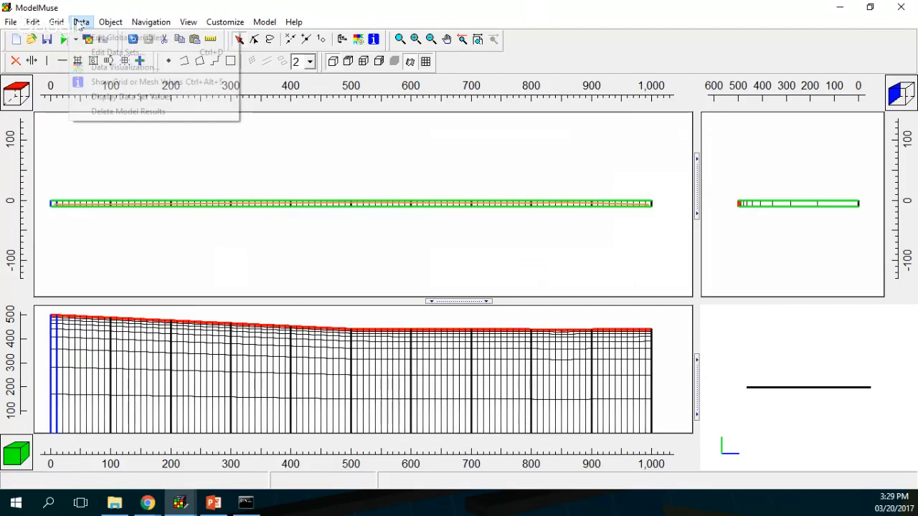
pyautogui.click(86, 54)
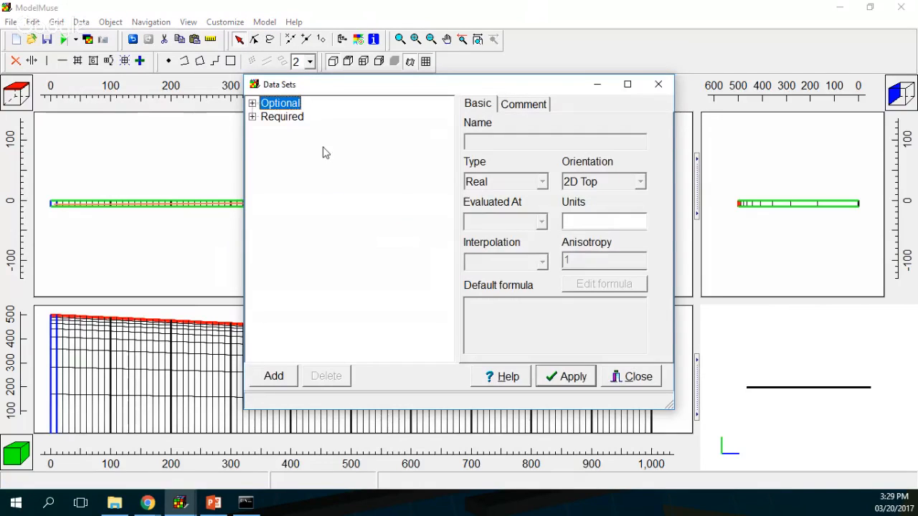
pyautogui.click(252, 104)
pyautogui.click(252, 104)
pyautogui.click(252, 117)
pyautogui.click(267, 130)
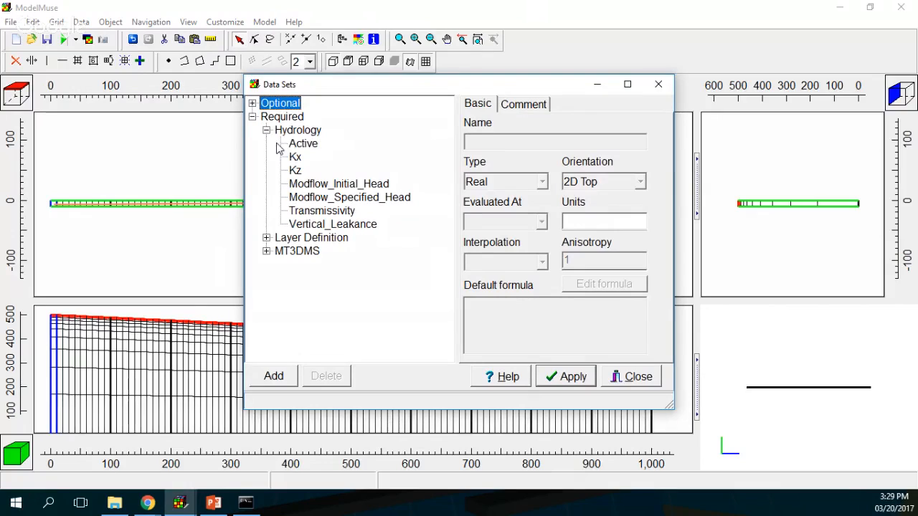
pyautogui.click(303, 143)
pyautogui.click(297, 158)
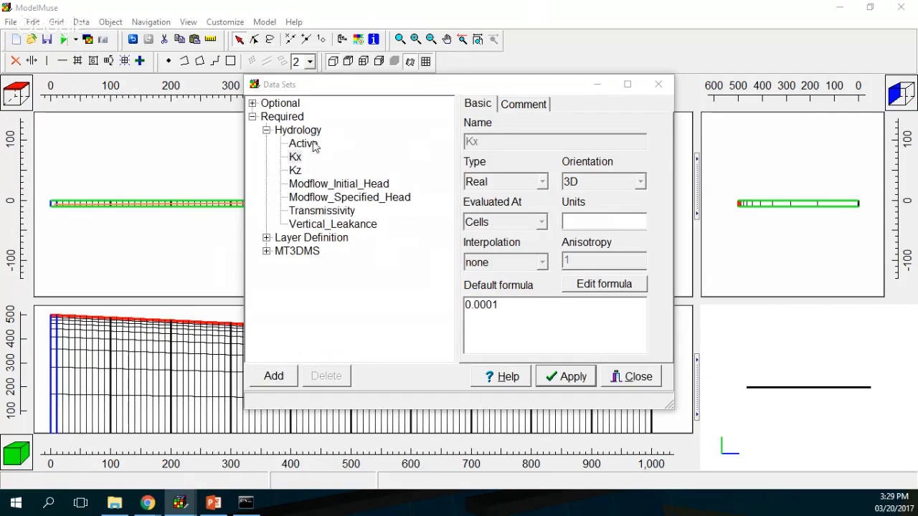
pyautogui.click(296, 170)
pyautogui.moveTo(485, 305); pyautogui.dragTo(500, 310)
pyautogui.write('2.')
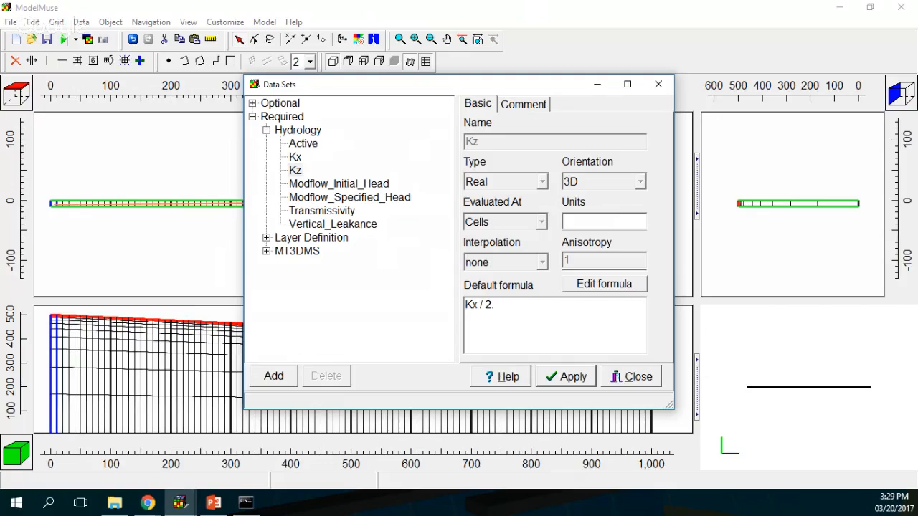
# Step: Set the Modflow_Initial_Head default formula to Model_Top using the formula editor
pyautogui.click(347, 185)
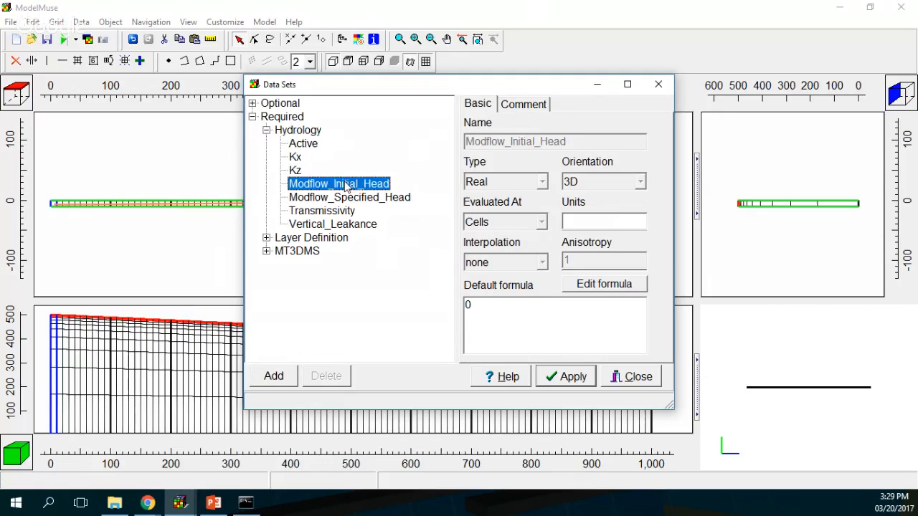
pyautogui.moveTo(488, 304); pyautogui.dragTo(437, 305)
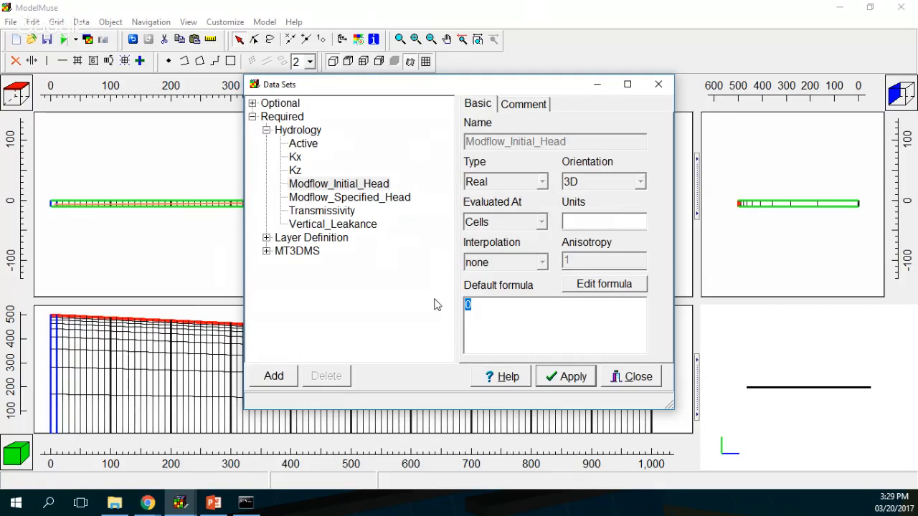
pyautogui.write('500')
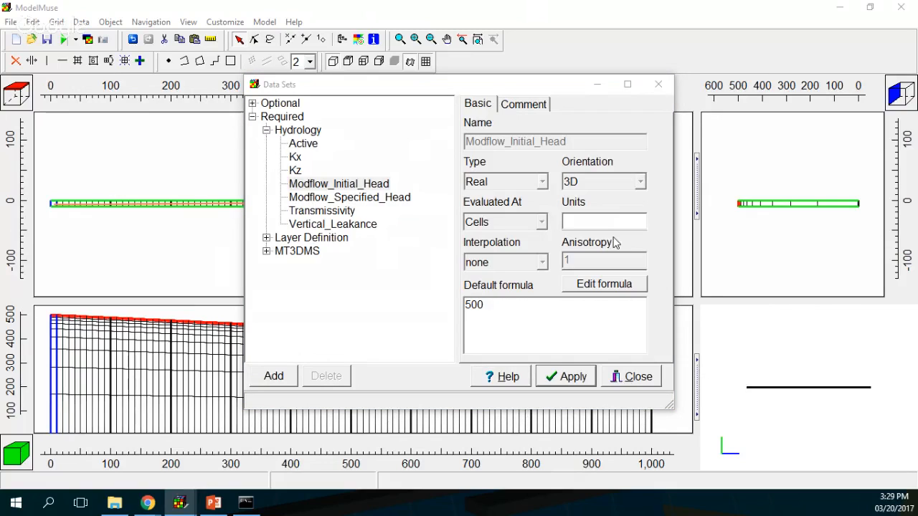
pyautogui.click(485, 304)
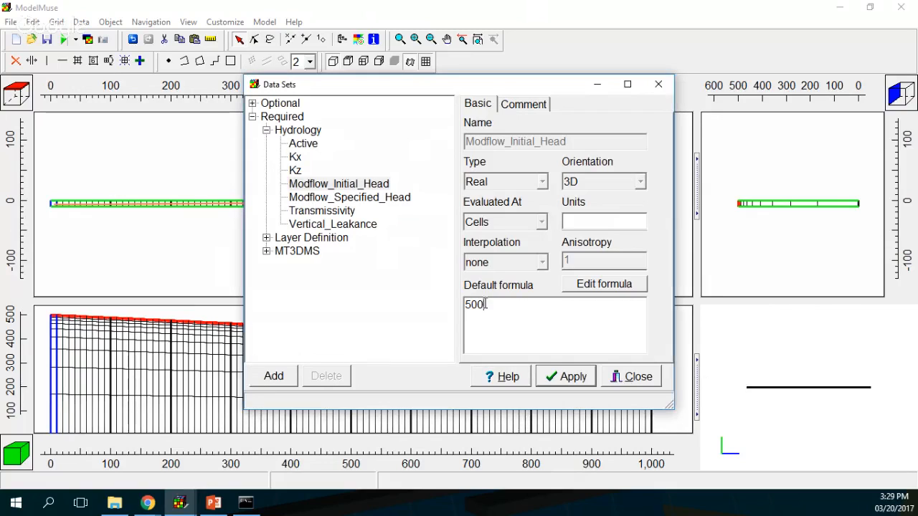
pyautogui.click(603, 287)
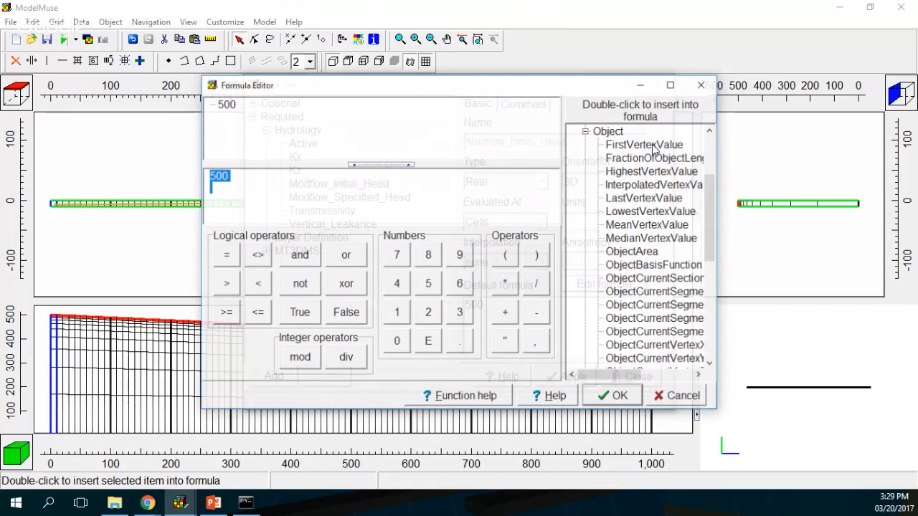
pyautogui.click(585, 132)
pyautogui.click(586, 158)
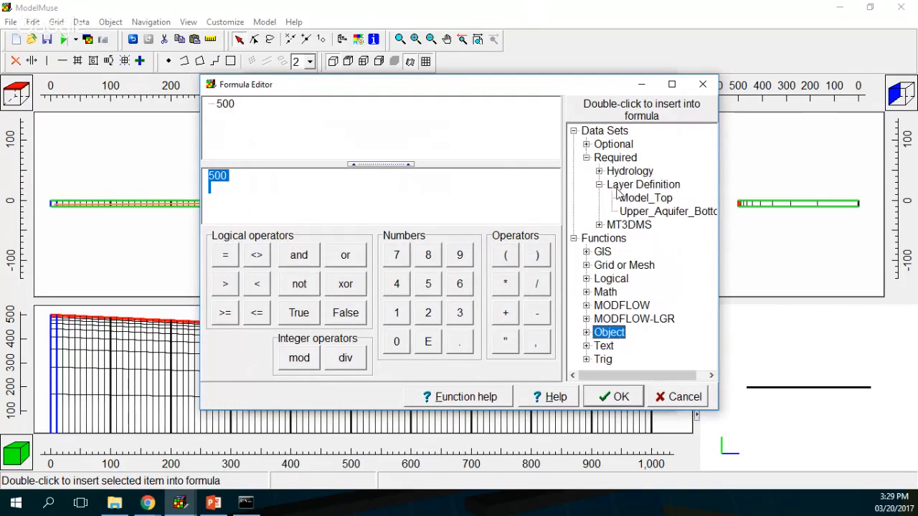
pyautogui.doubleClick(645, 198)
pyautogui.click(622, 393)
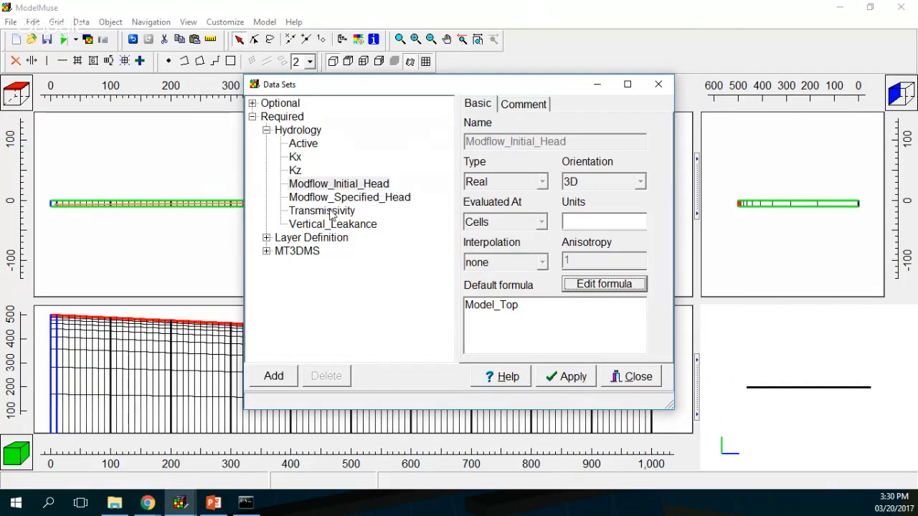
pyautogui.click(267, 238)
pyautogui.click(266, 238)
pyautogui.click(267, 251)
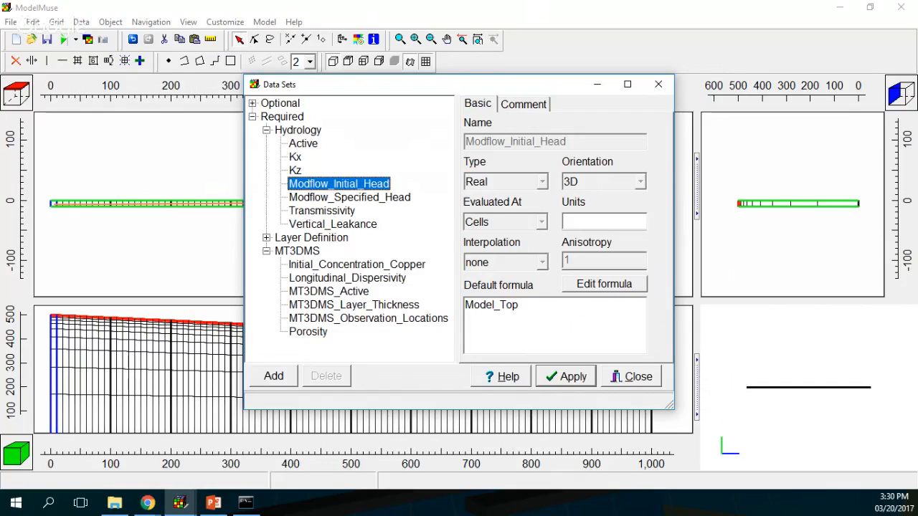
# Step: Set Initial_Concentration_Copper to 0.05 and apply it
pyautogui.hotkey('alt', 'Tab')
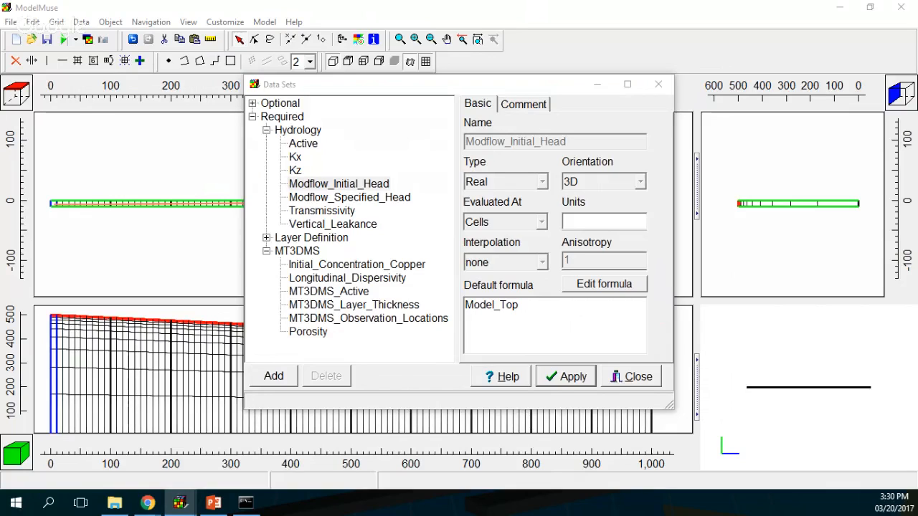
pyautogui.click(327, 265)
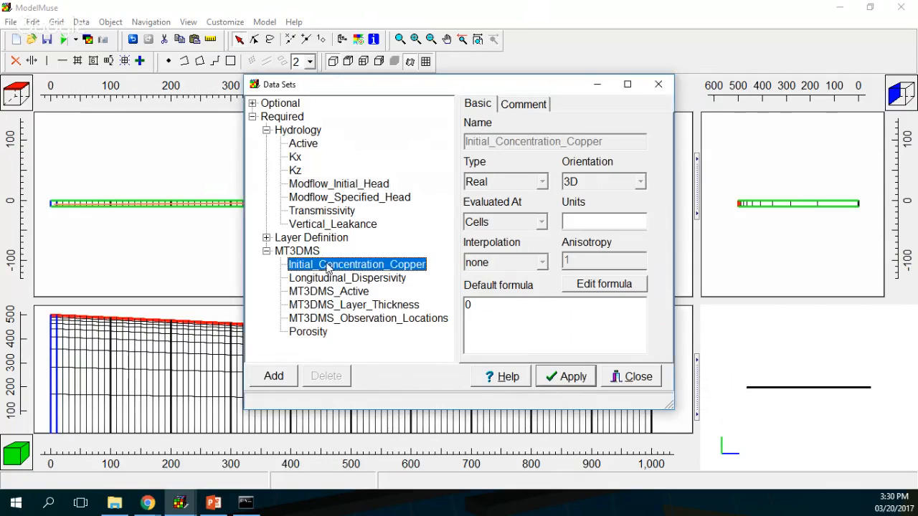
pyautogui.click(485, 303)
pyautogui.write('.05')
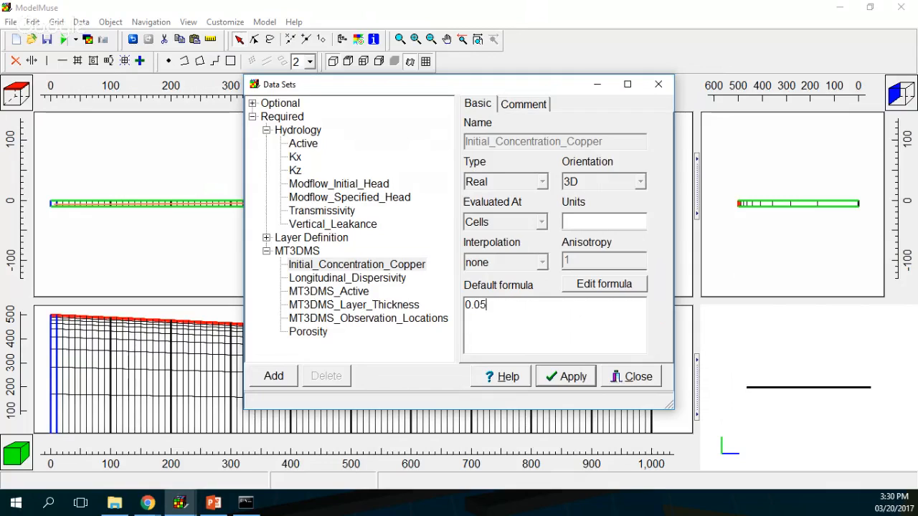
pyautogui.click(566, 377)
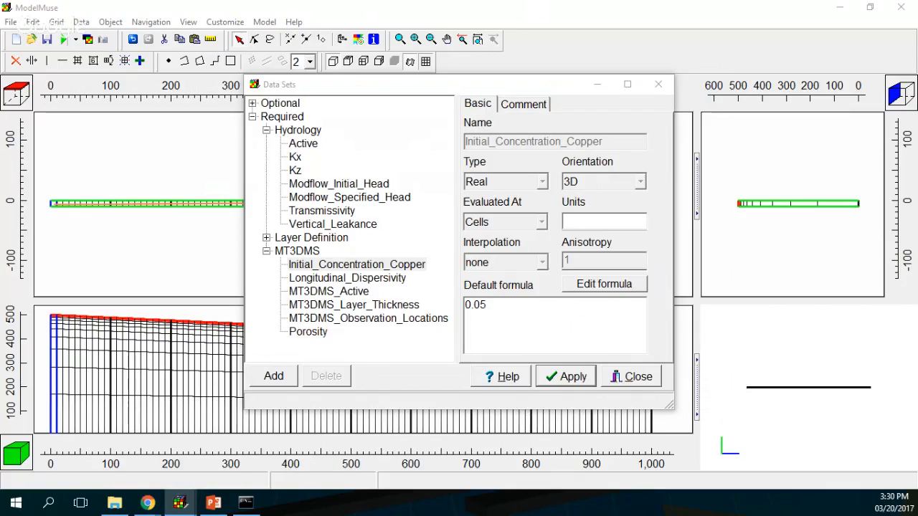
# Step: Review Longitudinal_Dispersivity and Porosity 0.25, apply the changes, and close the data sets window
pyautogui.click(358, 280)
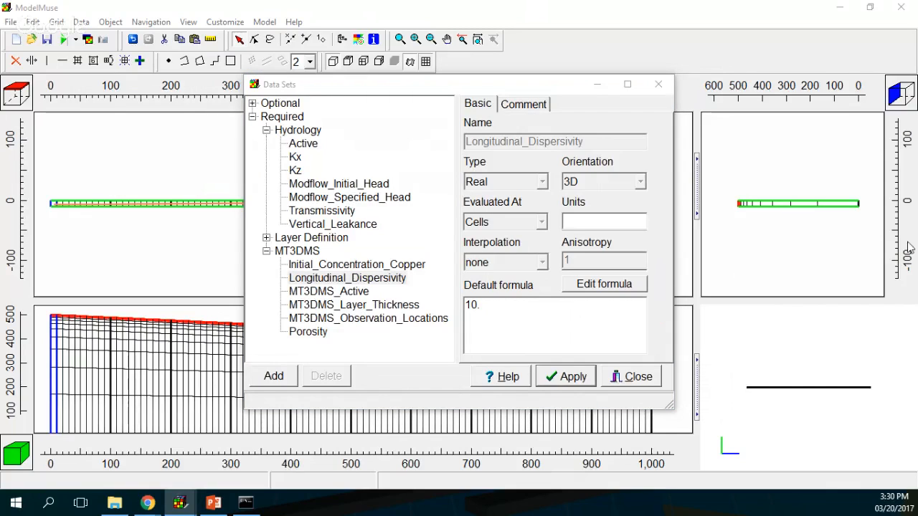
pyautogui.click(311, 336)
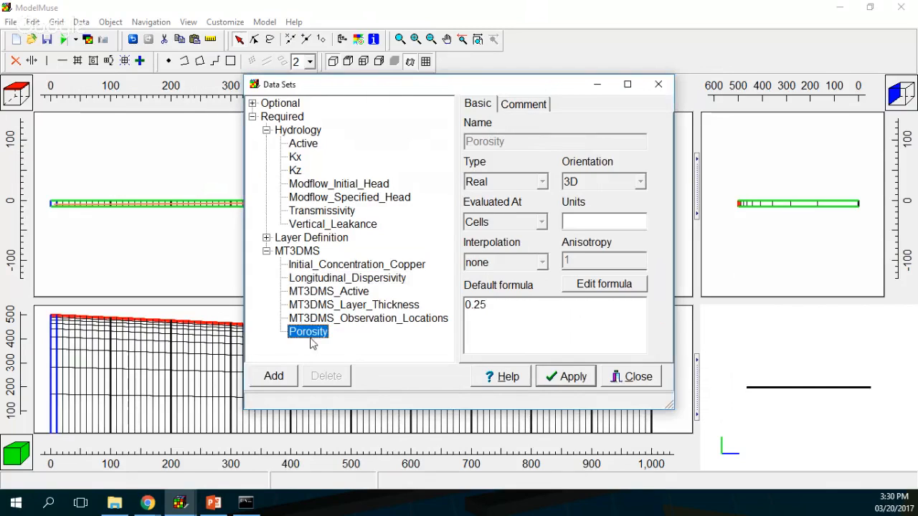
pyautogui.click(573, 380)
pyautogui.click(628, 379)
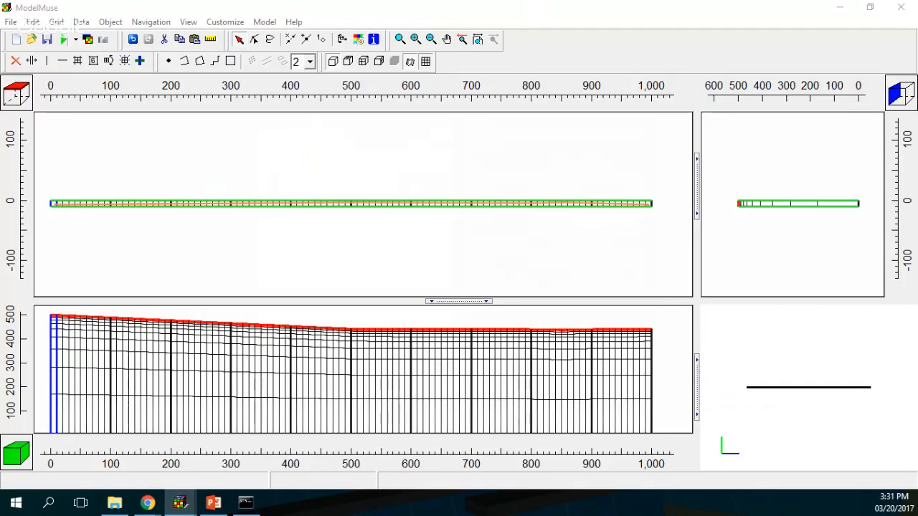
# Step: Draw a rectangle spanning the full model strip in the top view, creating Object1
pyautogui.click(230, 61)
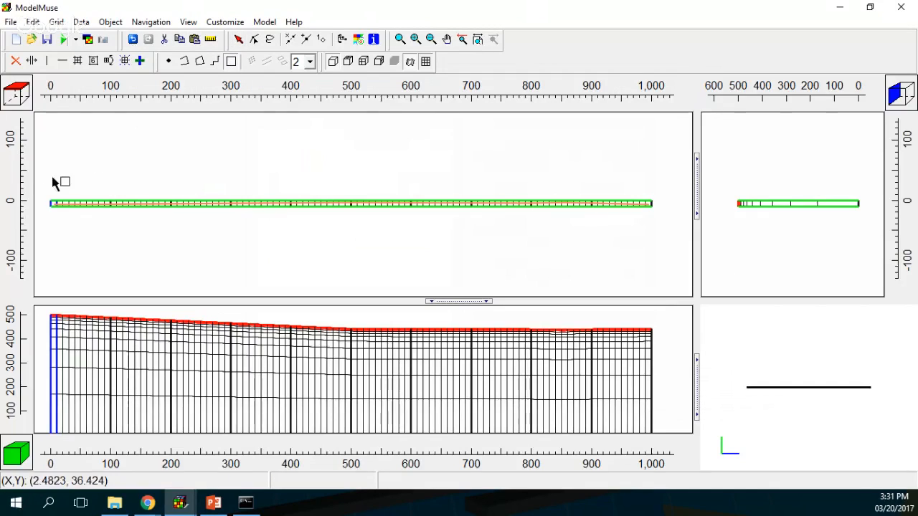
pyautogui.moveTo(44, 185); pyautogui.dragTo(658, 232)
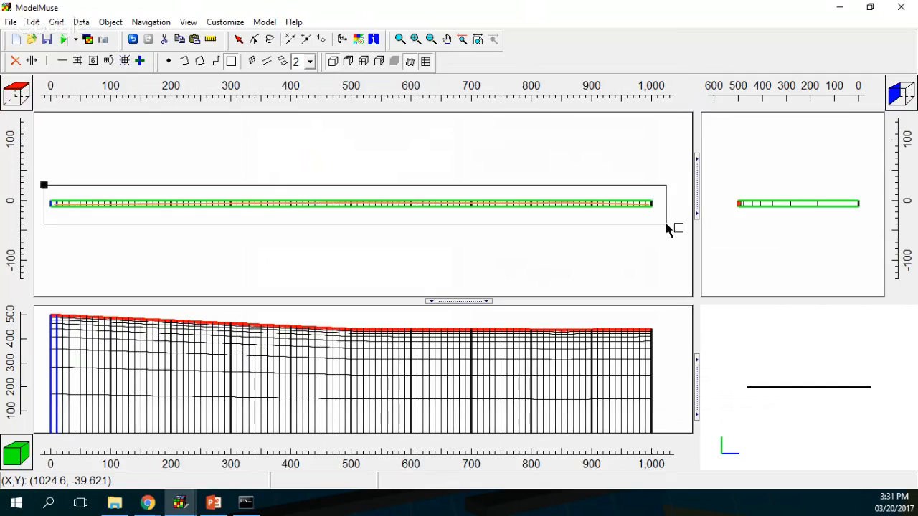
pyautogui.click(667, 225)
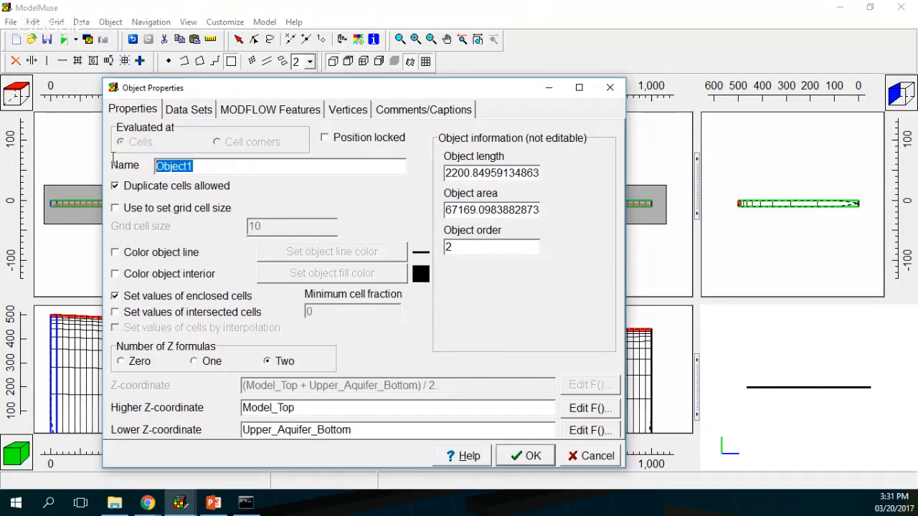
# Step: Name the object Evapotranspiration, give it zero Z formulas and a lavender line colour
pyautogui.write('Evapotr')
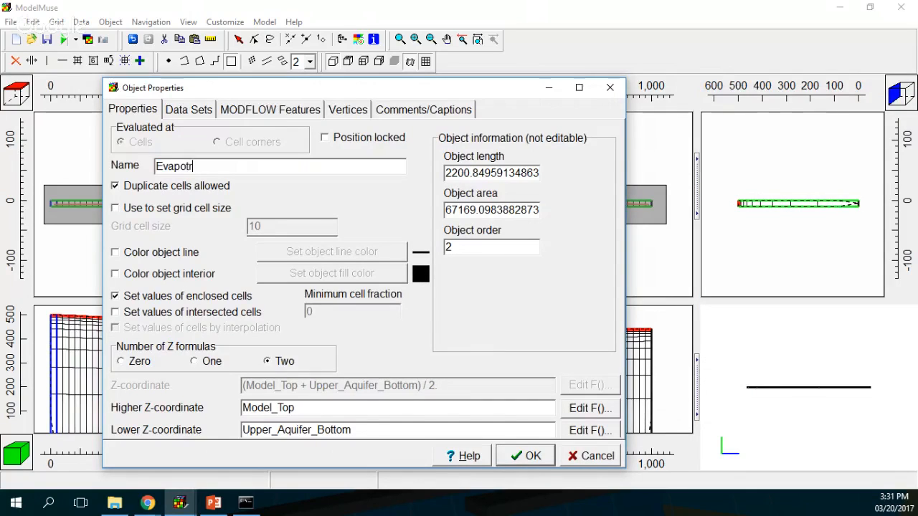
pyautogui.write('anspiration')
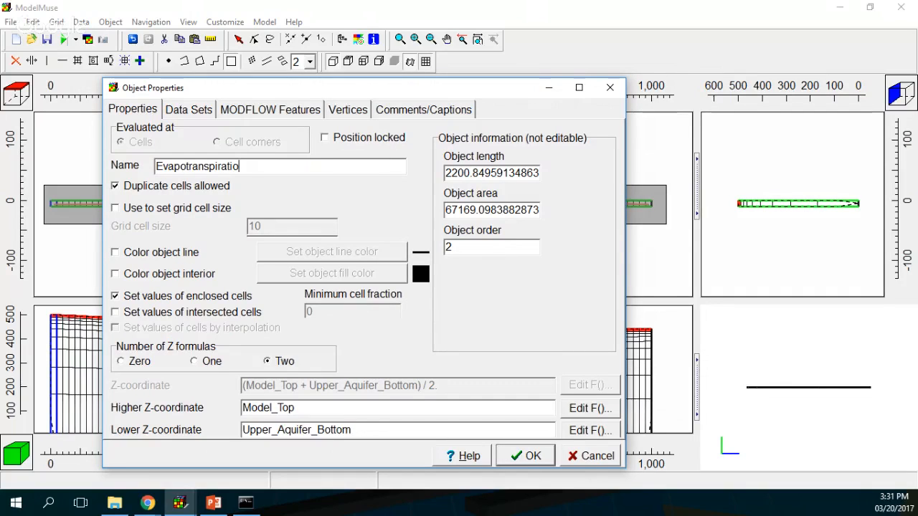
pyautogui.click(127, 369)
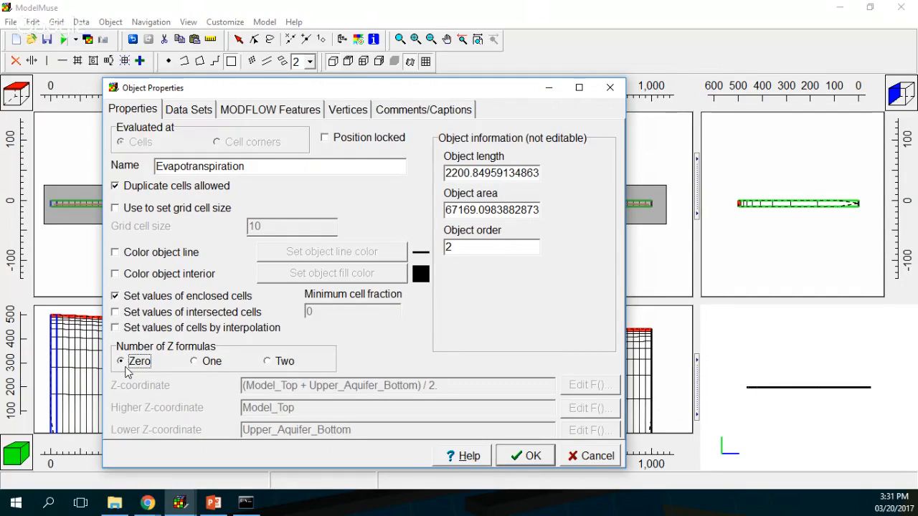
pyautogui.click(131, 259)
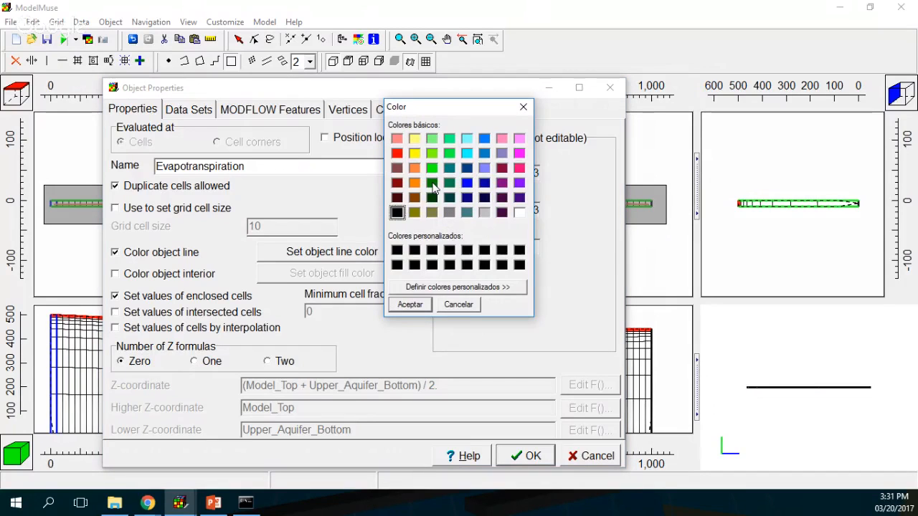
pyautogui.click(484, 169)
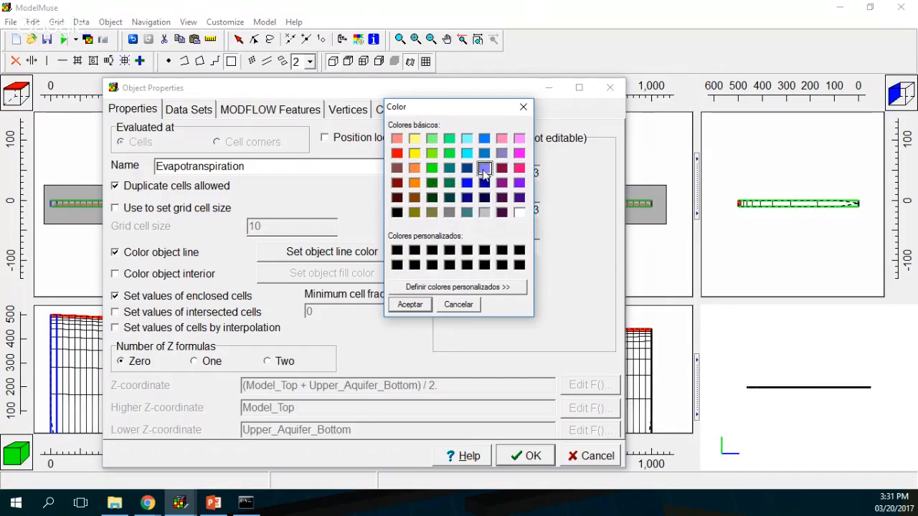
pyautogui.click(411, 304)
# Step: Review the object's Required and Layer Definition data sets and its MODFLOW packages
pyautogui.click(188, 110)
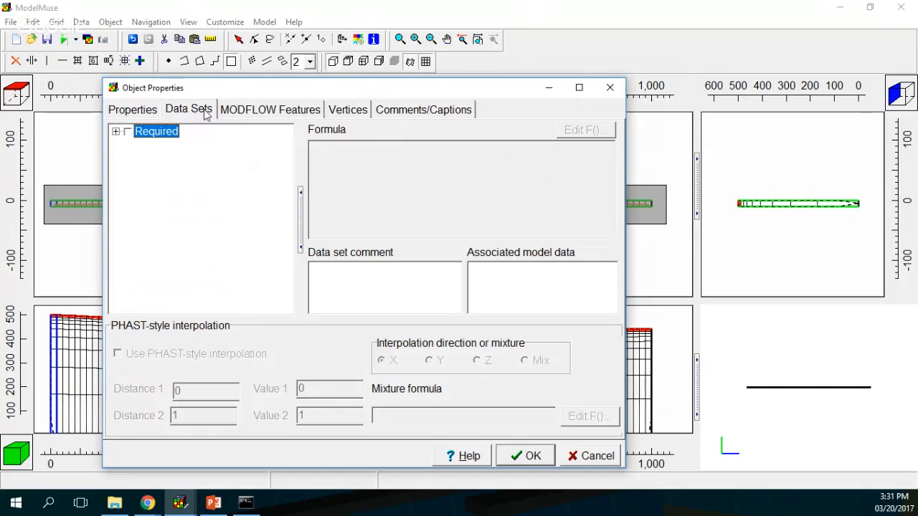
pyautogui.click(116, 131)
pyautogui.click(130, 145)
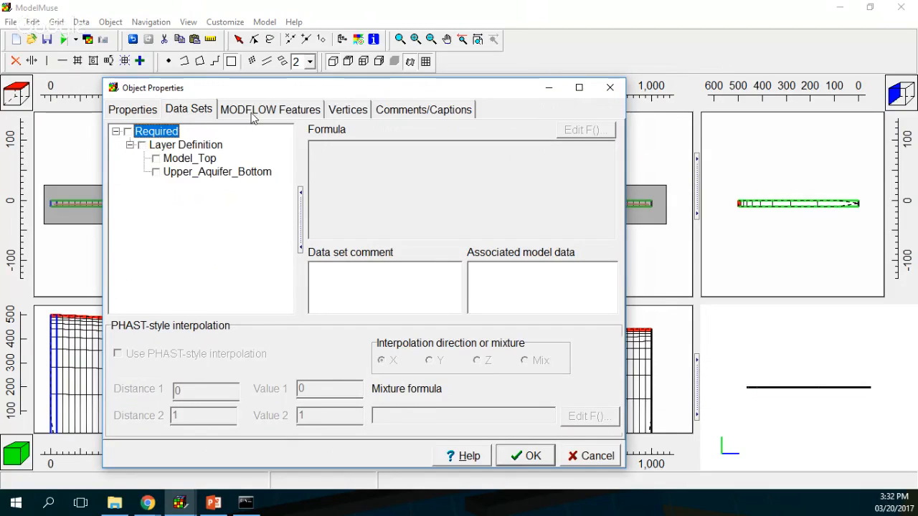
pyautogui.click(252, 117)
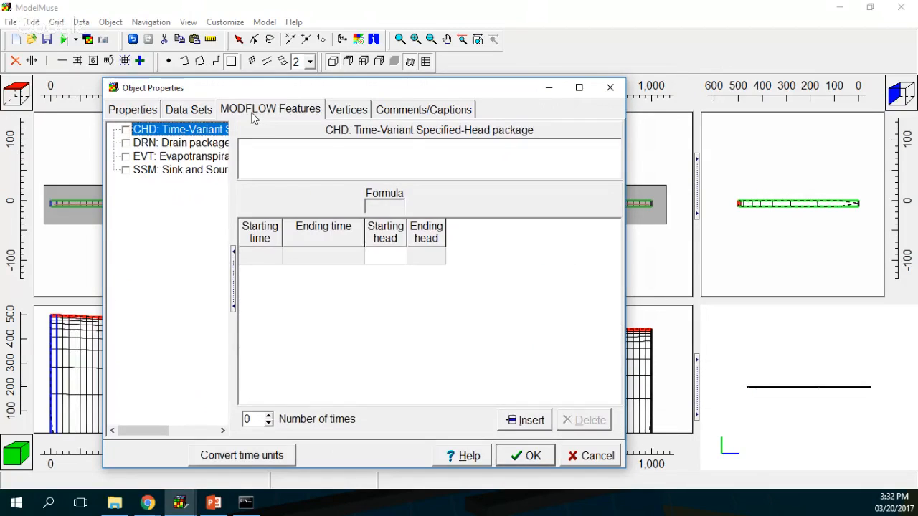
pyautogui.click(188, 110)
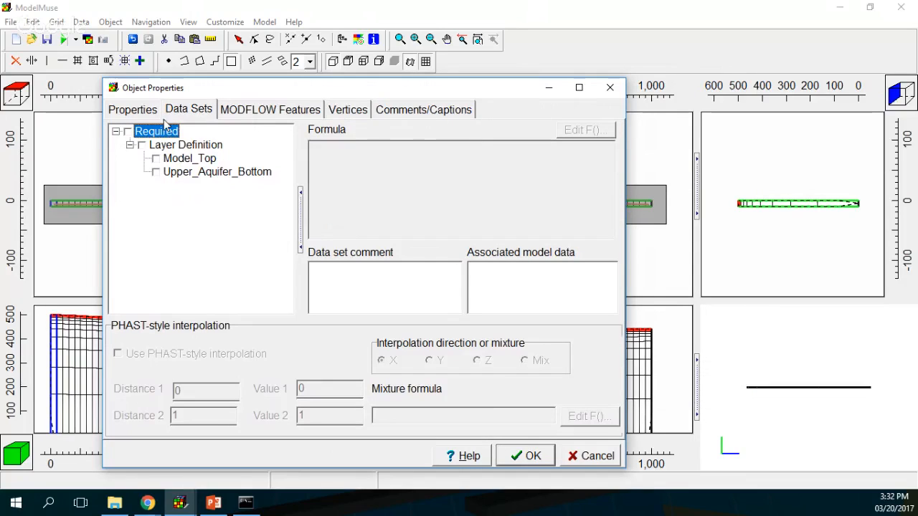
pyautogui.click(252, 121)
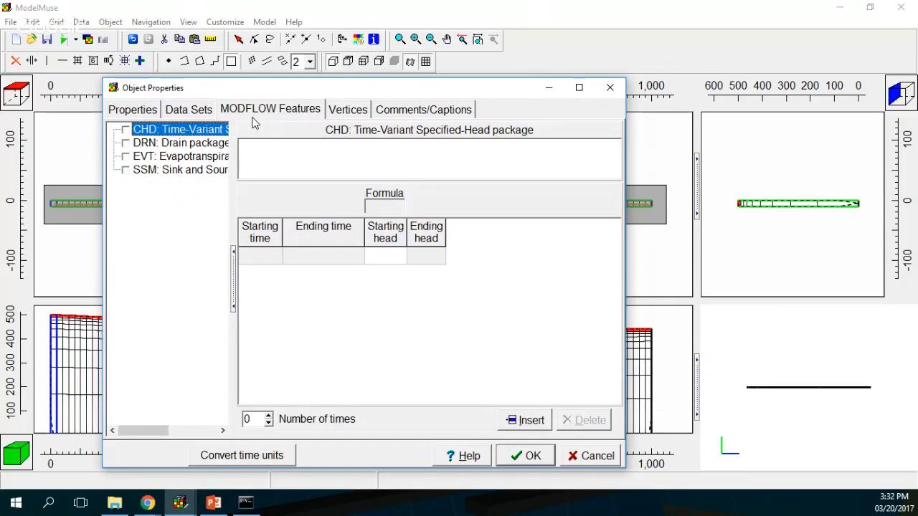
pyautogui.click(190, 110)
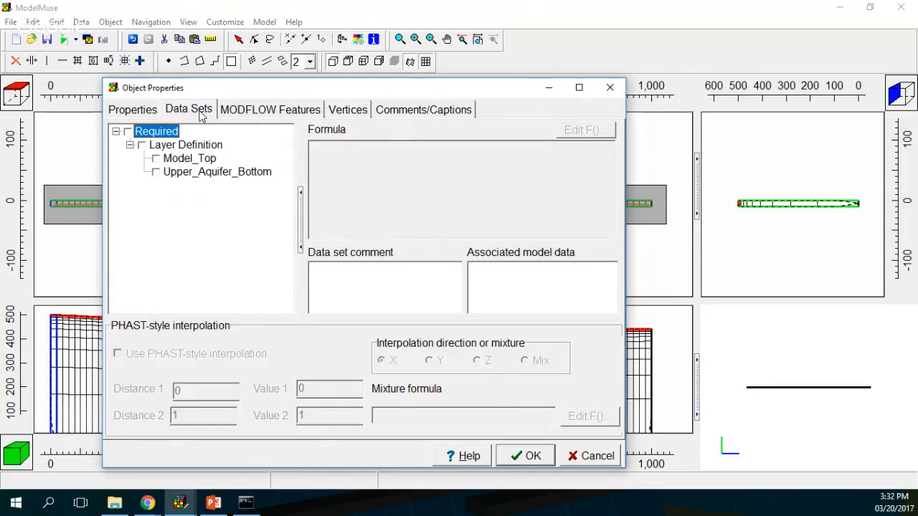
pyautogui.click(230, 113)
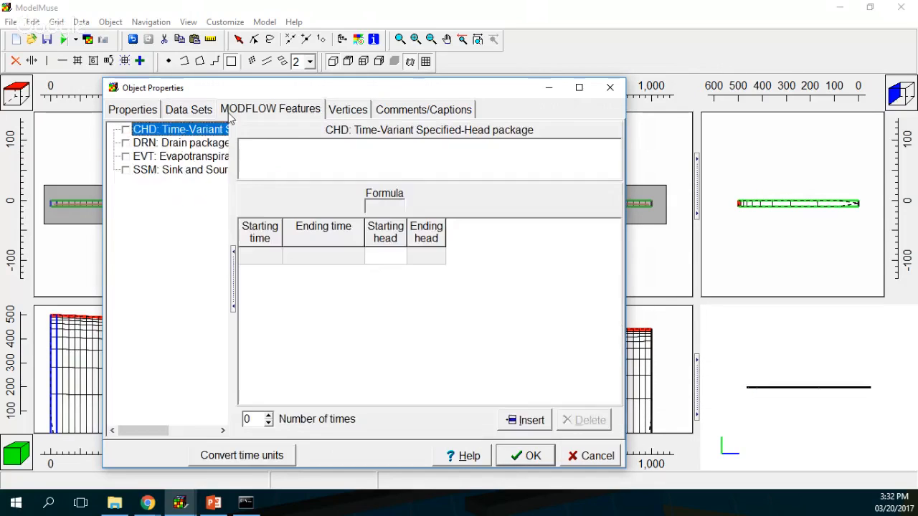
pyautogui.click(180, 113)
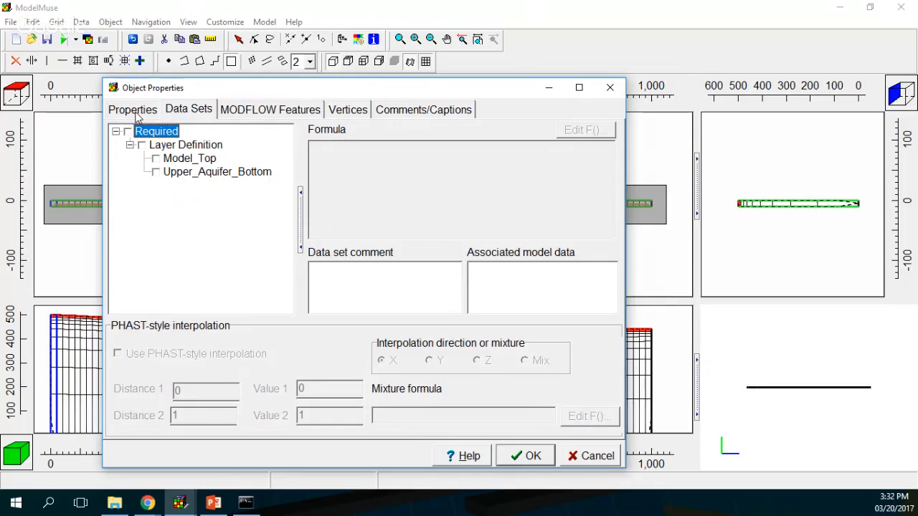
pyautogui.click(135, 112)
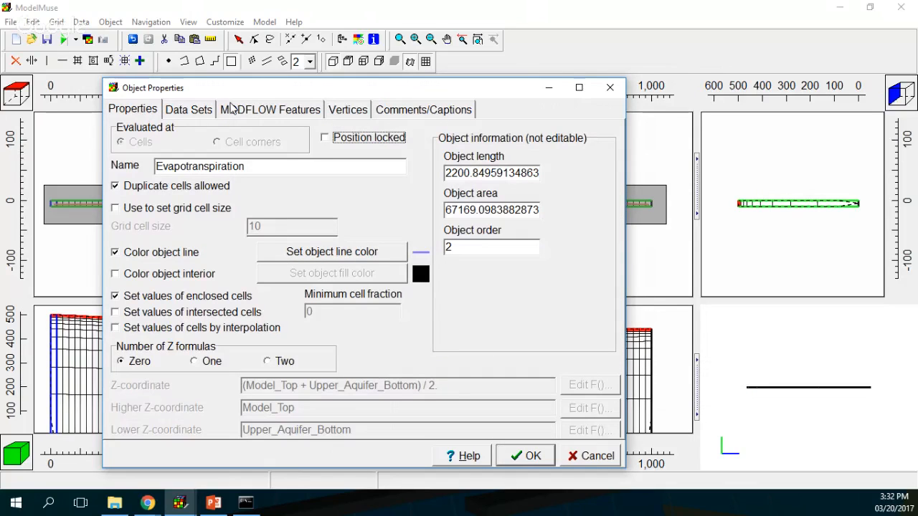
pyautogui.click(231, 108)
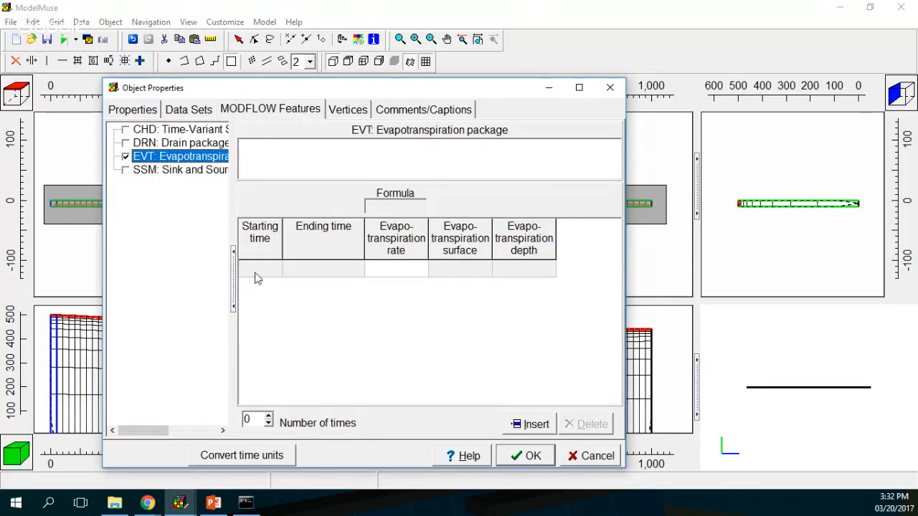
pyautogui.click(400, 274)
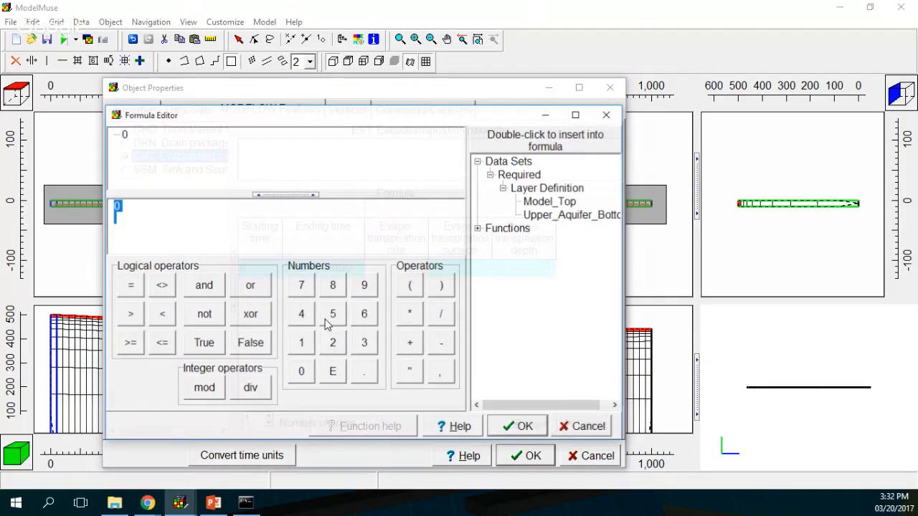
pyautogui.write('1.2')
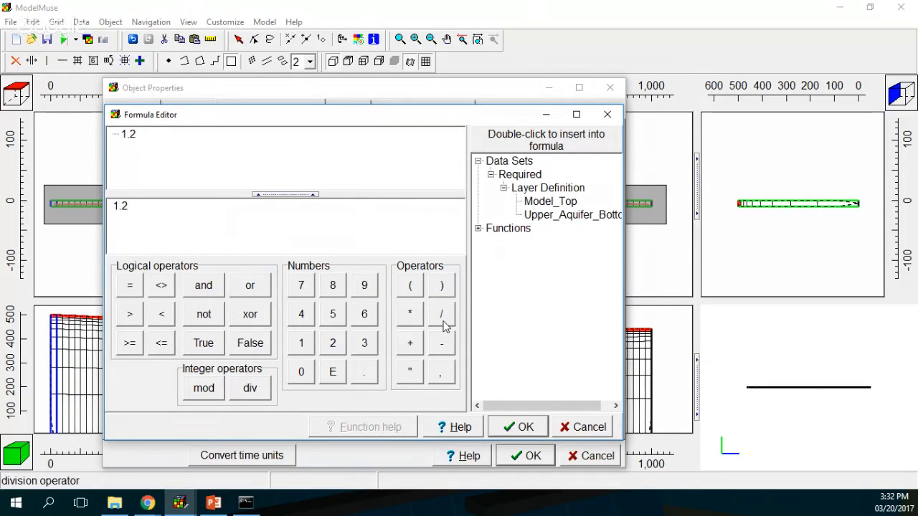
pyautogui.click(444, 319)
pyautogui.click(334, 287)
pyautogui.click(364, 314)
pyautogui.click(301, 314)
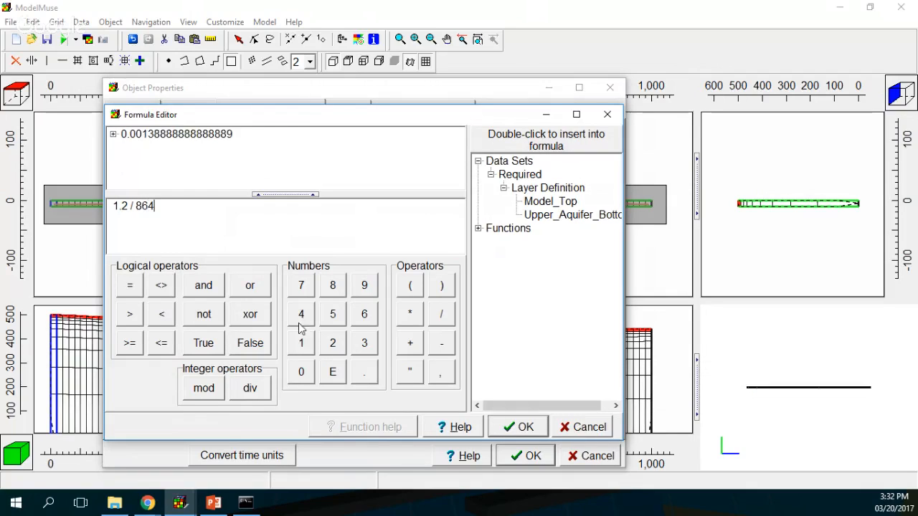
pyautogui.click(302, 372)
pyautogui.click(301, 371)
pyautogui.click(443, 316)
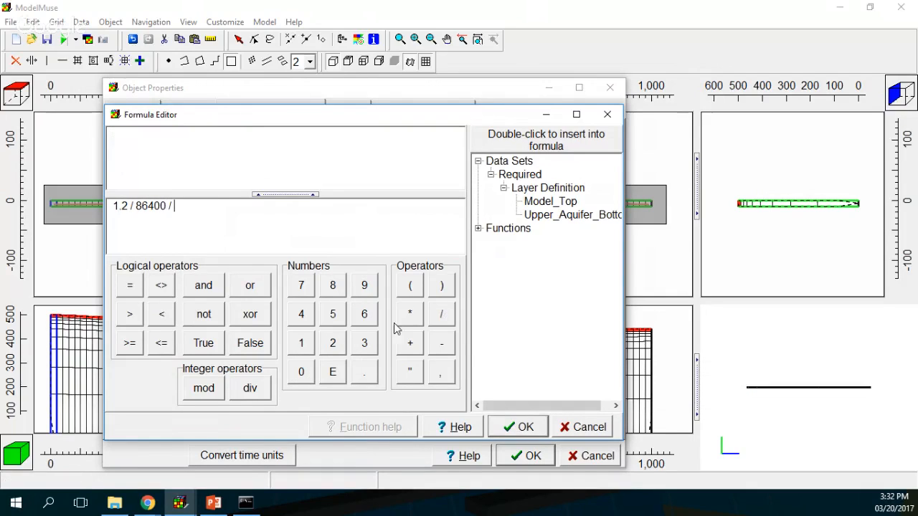
pyautogui.click(364, 344)
pyautogui.click(355, 317)
pyautogui.click(333, 316)
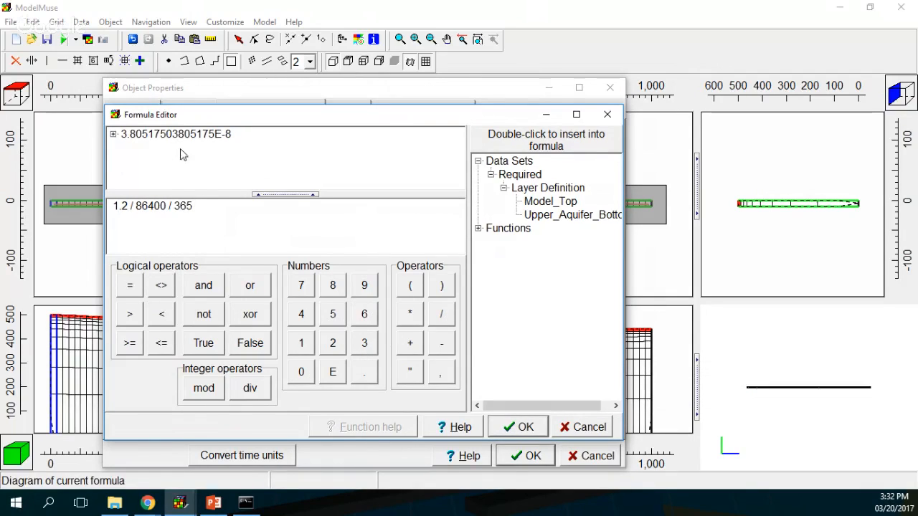
pyautogui.click(530, 435)
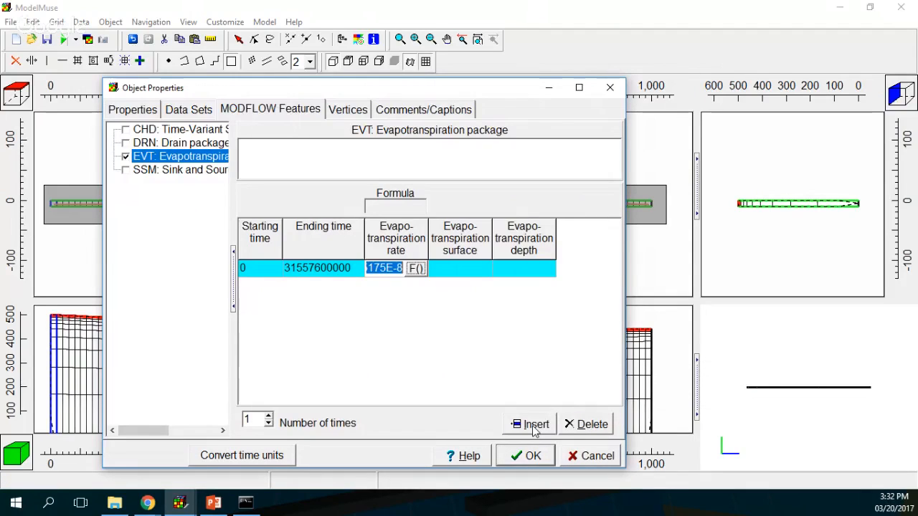
# Step: Set the EVT surface to Model_Top and the extinction depth to 2, then confirm
pyautogui.click(459, 268)
pyautogui.click(480, 269)
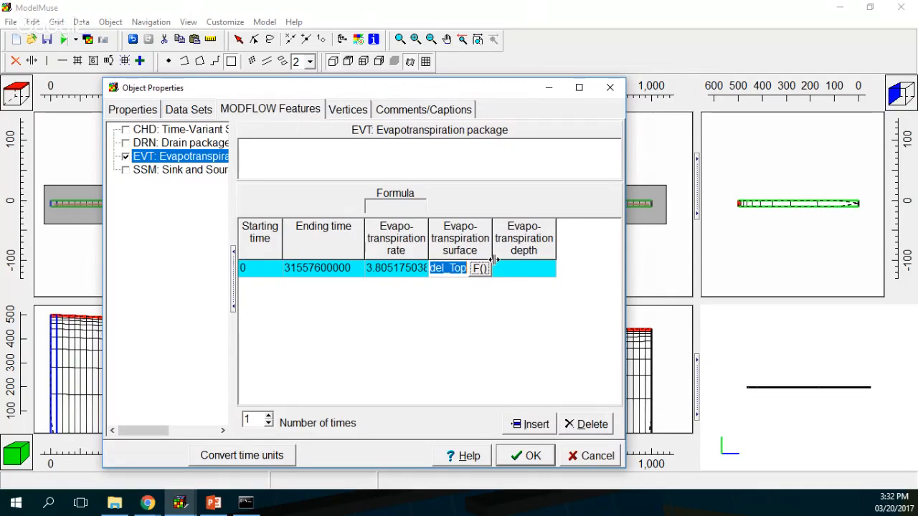
pyautogui.click(502, 268)
pyautogui.write('2')
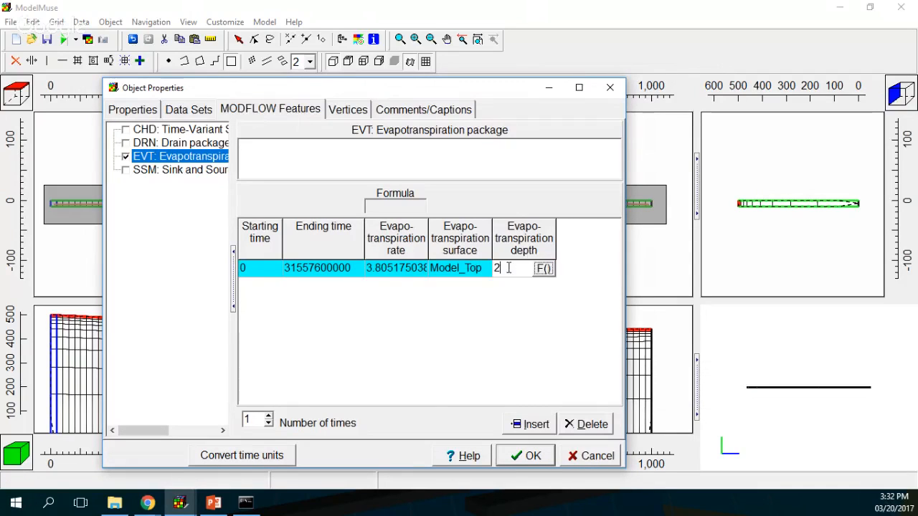
pyautogui.click(531, 455)
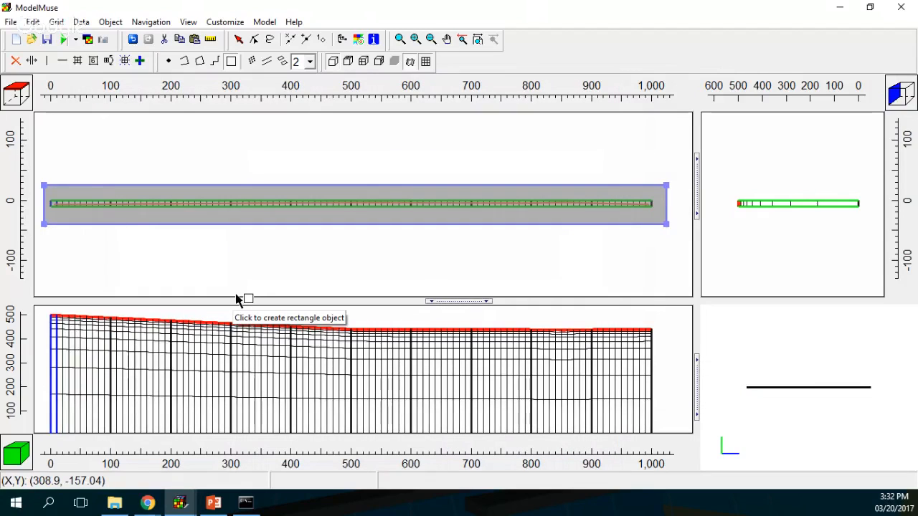
# Step: Discard a stray rectangle, hide the long rectangle object, and place a point at the row's left end
pyautogui.moveTo(176, 138); pyautogui.dragTo(157, 166)
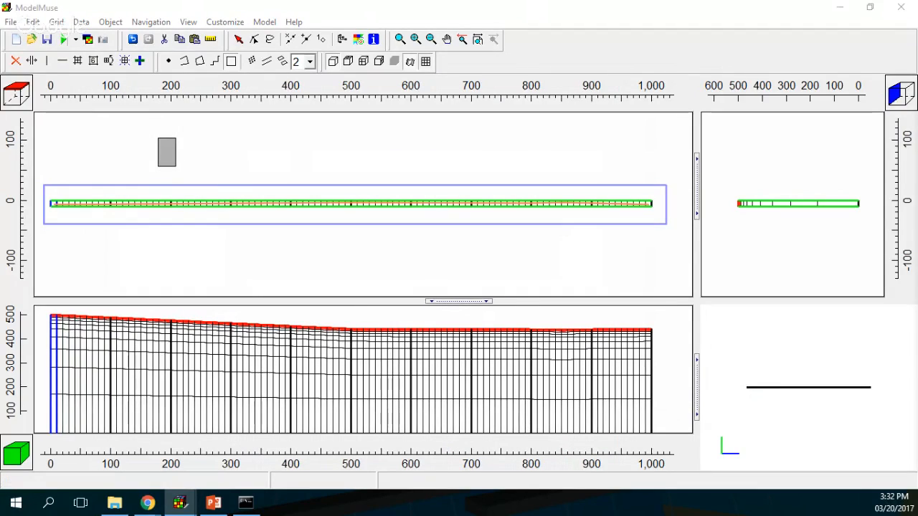
pyautogui.click(732, 21)
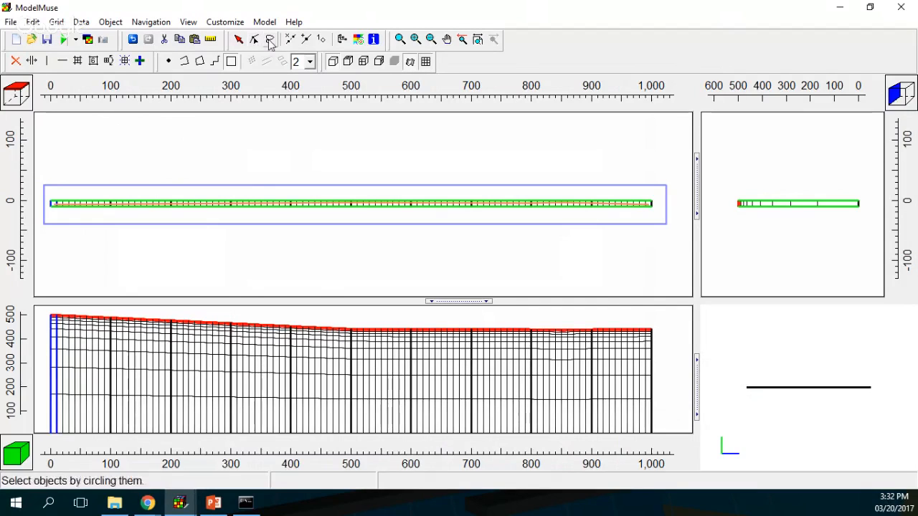
pyautogui.click(239, 39)
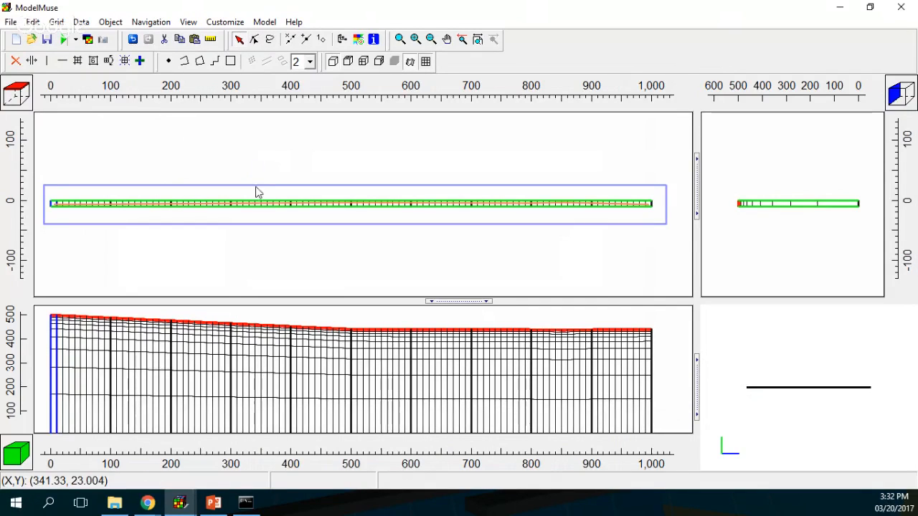
pyautogui.click(180, 218)
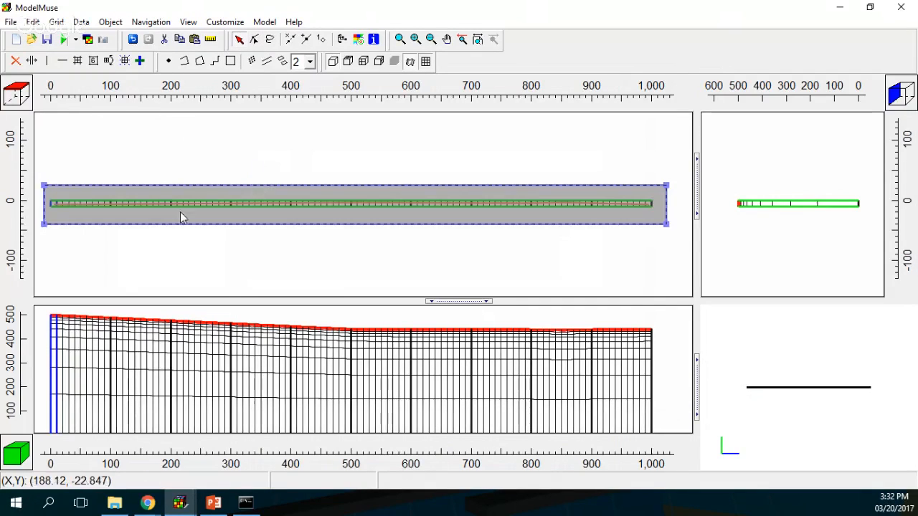
pyautogui.rightClick(62, 196)
pyautogui.click(153, 271)
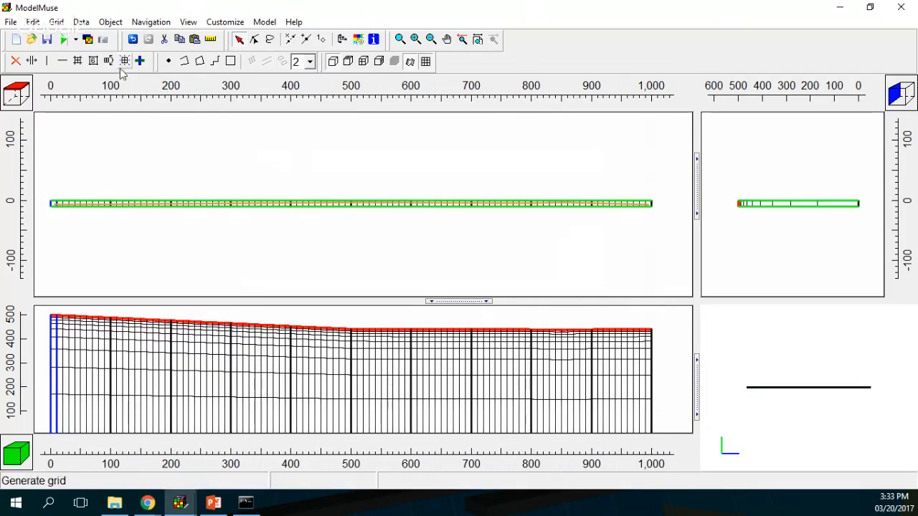
pyautogui.click(54, 205)
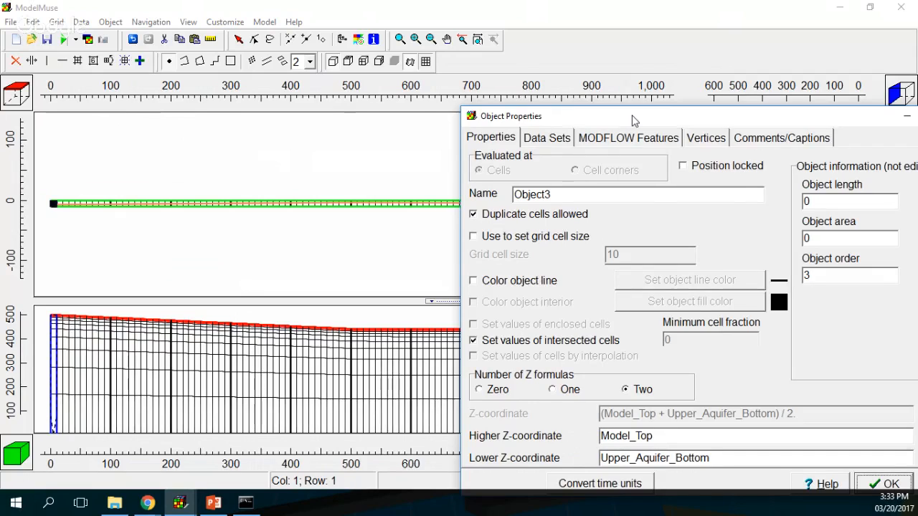
# Step: Name the new point object CHD and give it a pink line colour
pyautogui.moveTo(633, 121); pyautogui.dragTo(348, 97)
pyautogui.write('CHD')
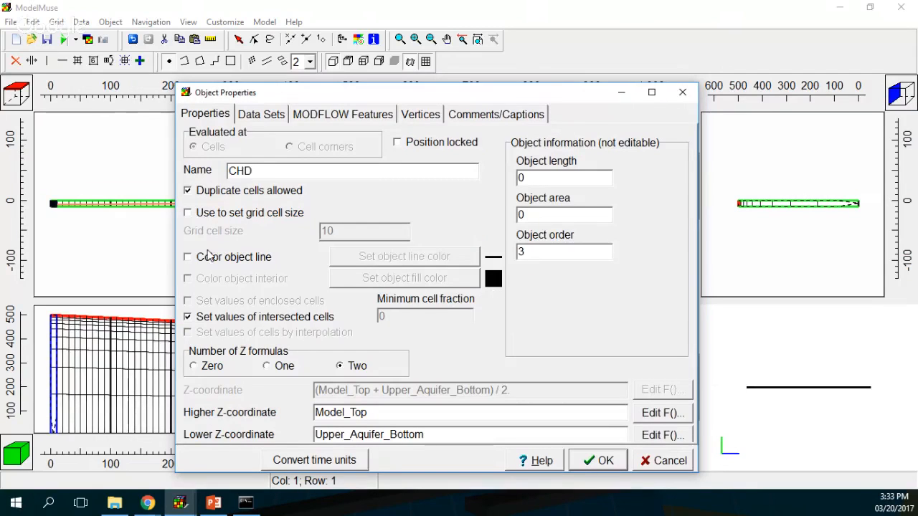
pyautogui.click(188, 257)
pyautogui.click(404, 256)
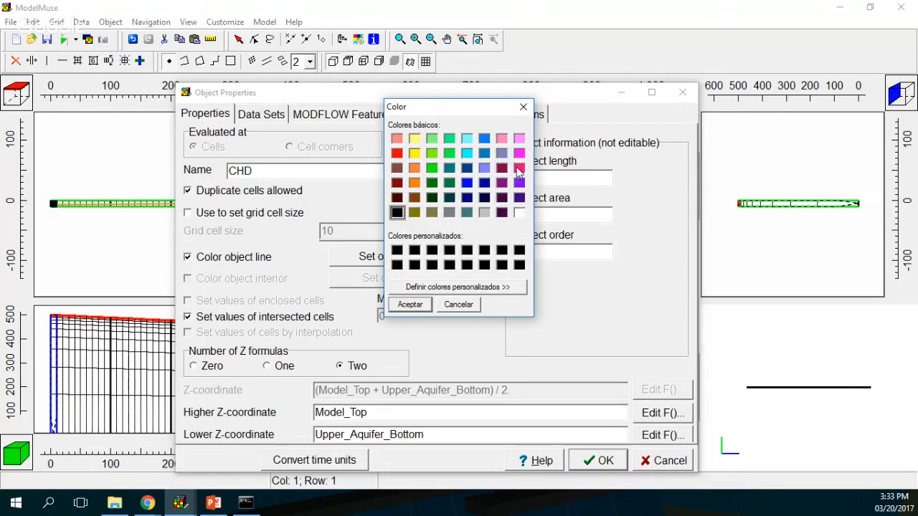
pyautogui.click(520, 168)
pyautogui.click(411, 304)
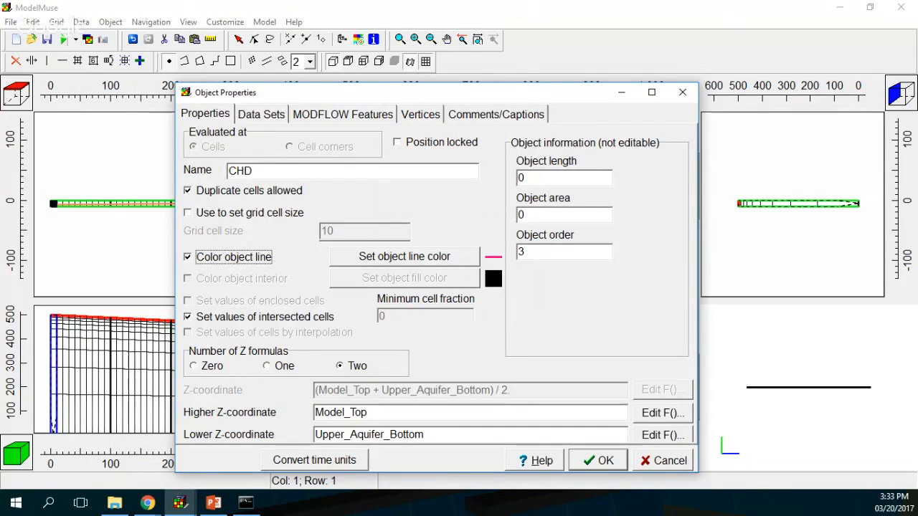
# Step: Set the object's Higher Z to 450 and Lower Z to 245
pyautogui.click(599, 461)
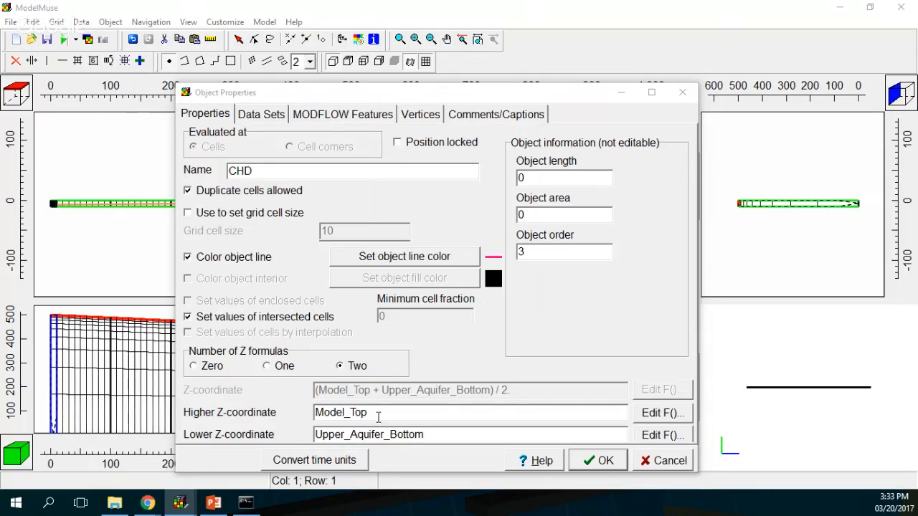
pyautogui.moveTo(376, 417); pyautogui.dragTo(272, 416)
pyautogui.write('450')
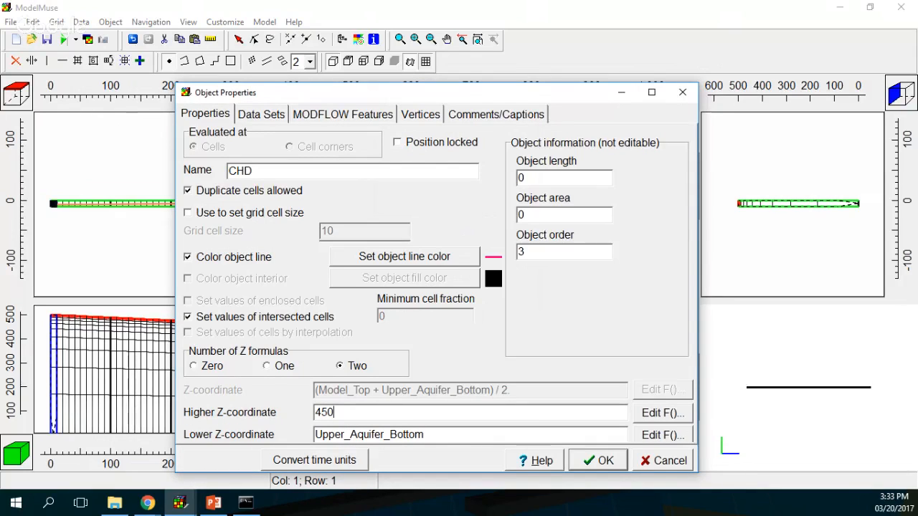
pyautogui.doubleClick(452, 434)
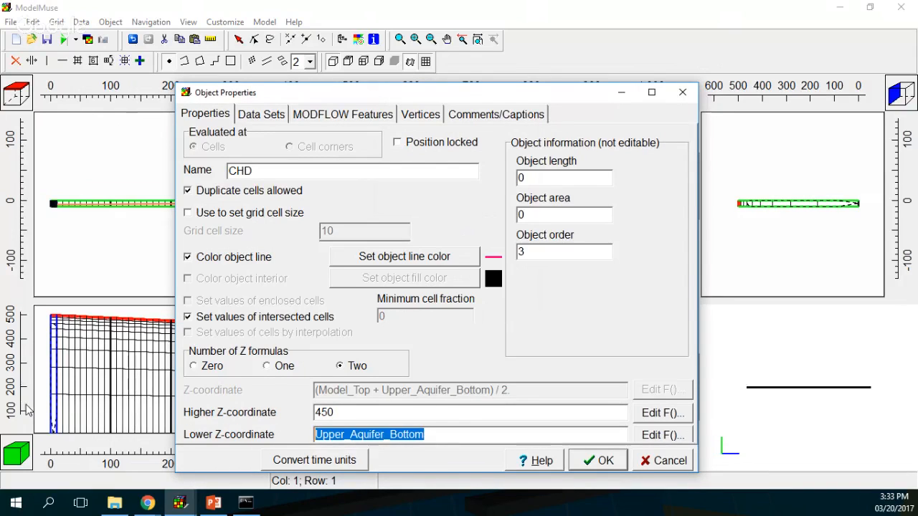
pyautogui.write('22')
pyautogui.press('BackSpace')
pyautogui.write('45')
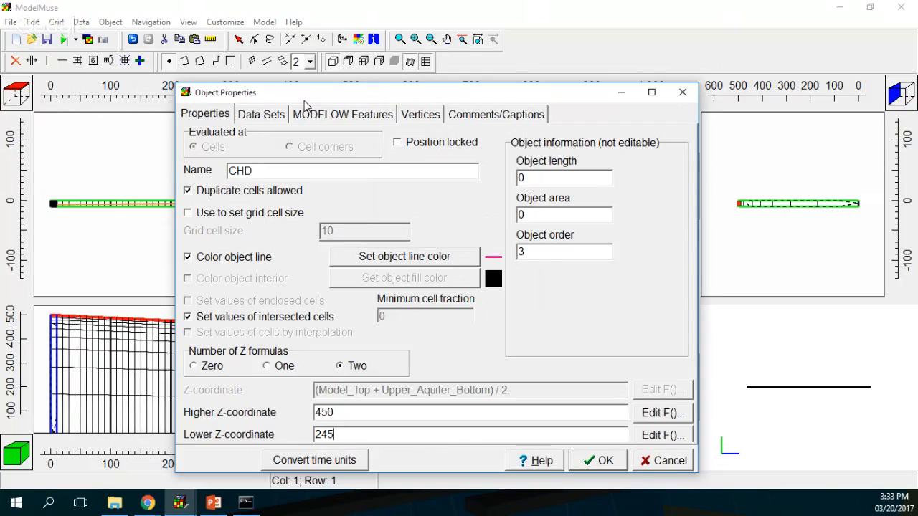
pyautogui.click(312, 114)
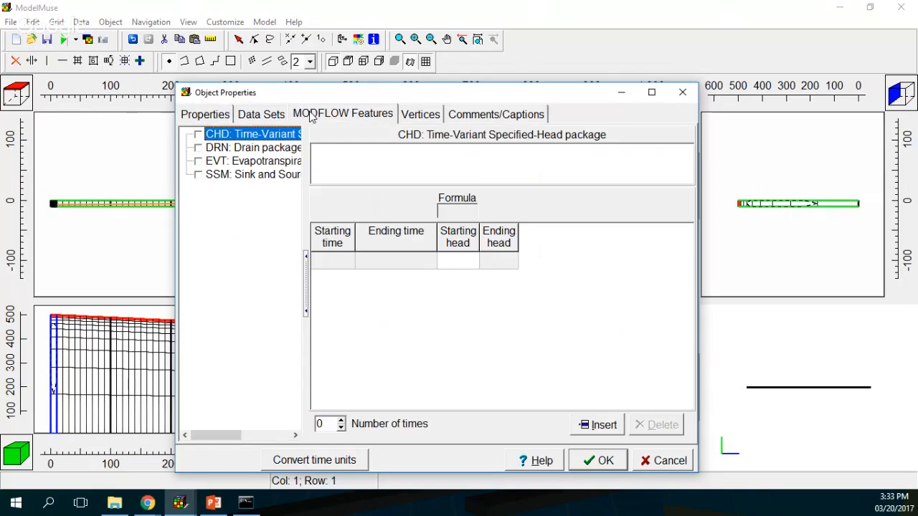
# Step: Enable the CHD package with a time period starting at 0
pyautogui.click(260, 120)
pyautogui.click(206, 116)
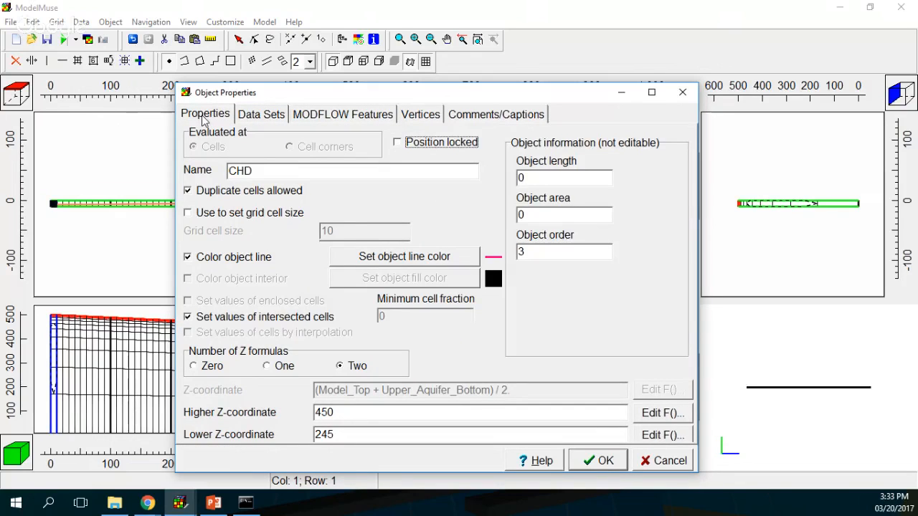
pyautogui.click(343, 114)
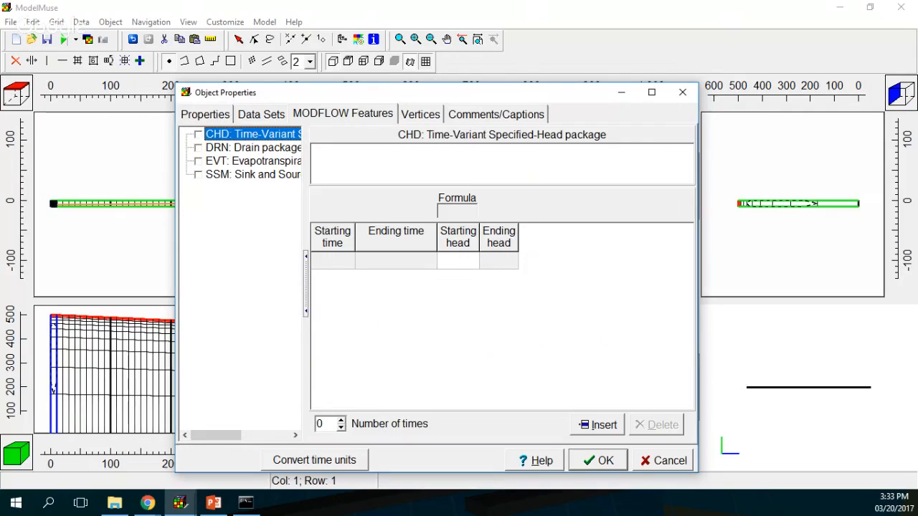
pyautogui.click(199, 135)
pyautogui.click(348, 262)
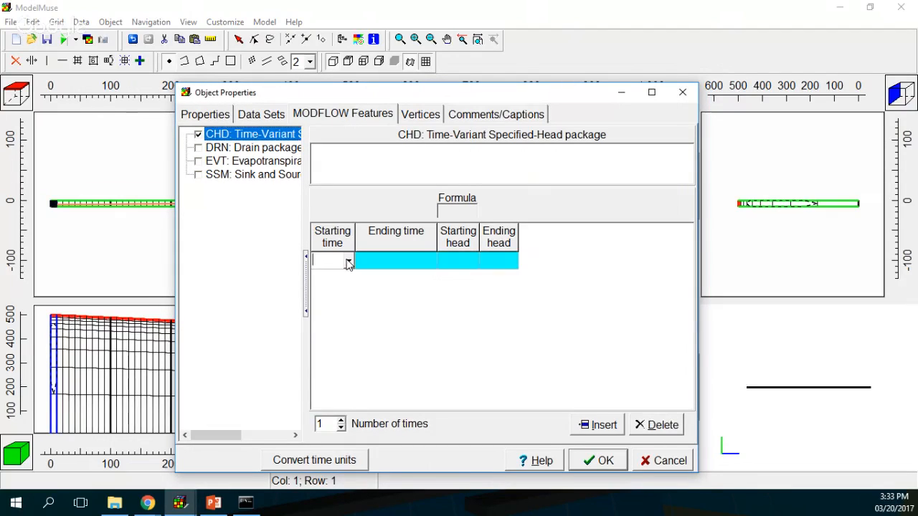
pyautogui.click(348, 262)
pyautogui.click(331, 275)
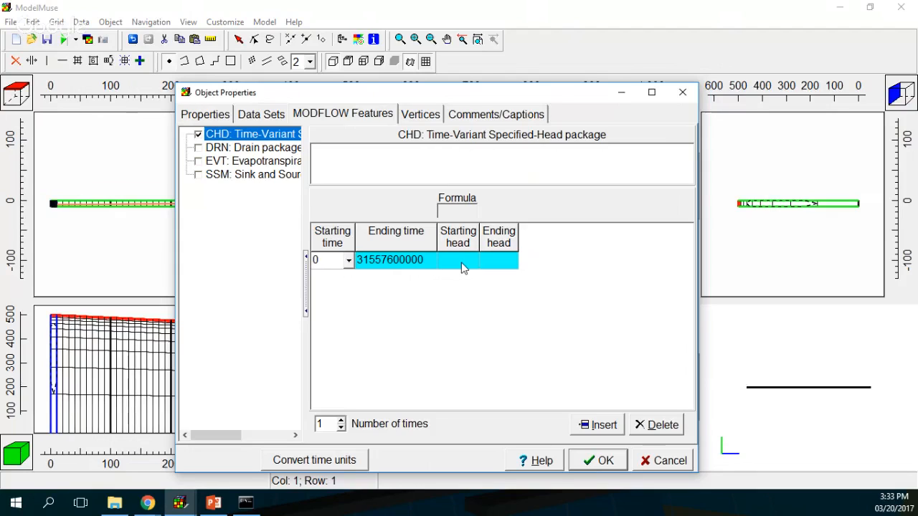
# Step: Enter starting head 450 and ending head 50, and tick the SSM package
pyautogui.click(463, 268)
pyautogui.write('450')
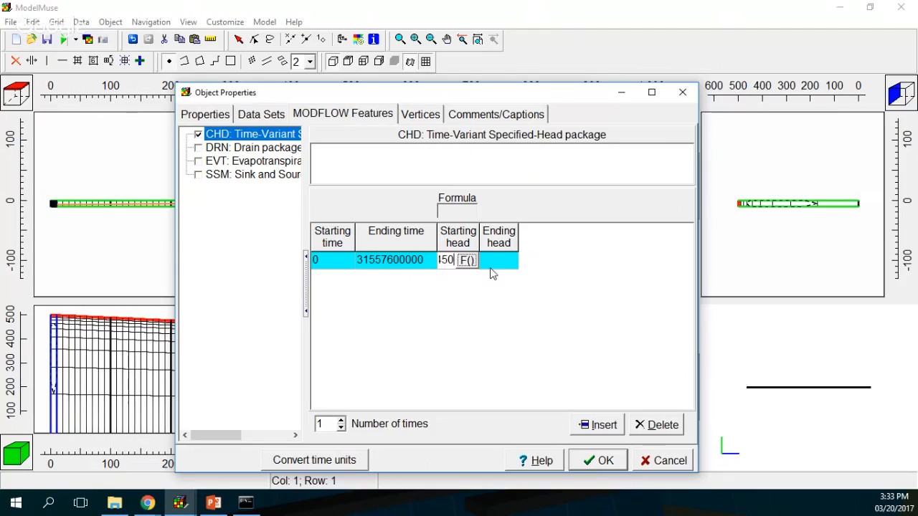
pyautogui.click(498, 267)
pyautogui.write('50')
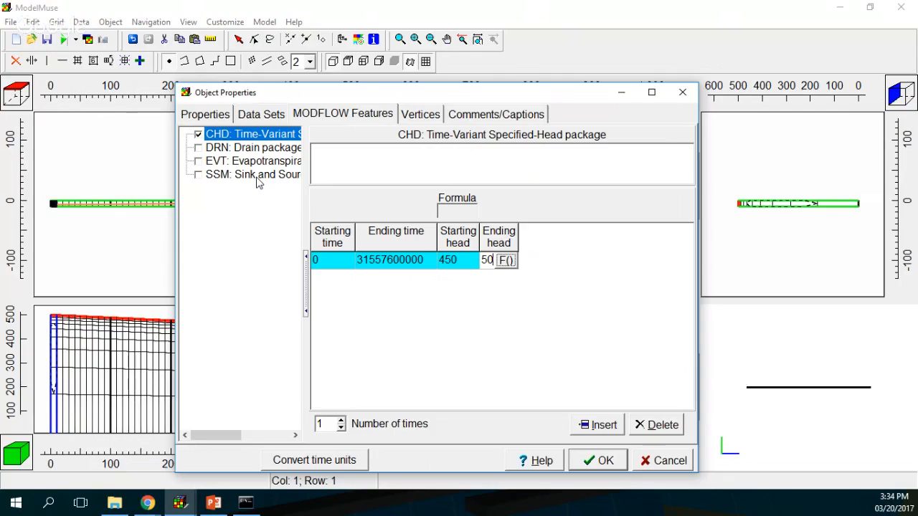
pyautogui.click(198, 175)
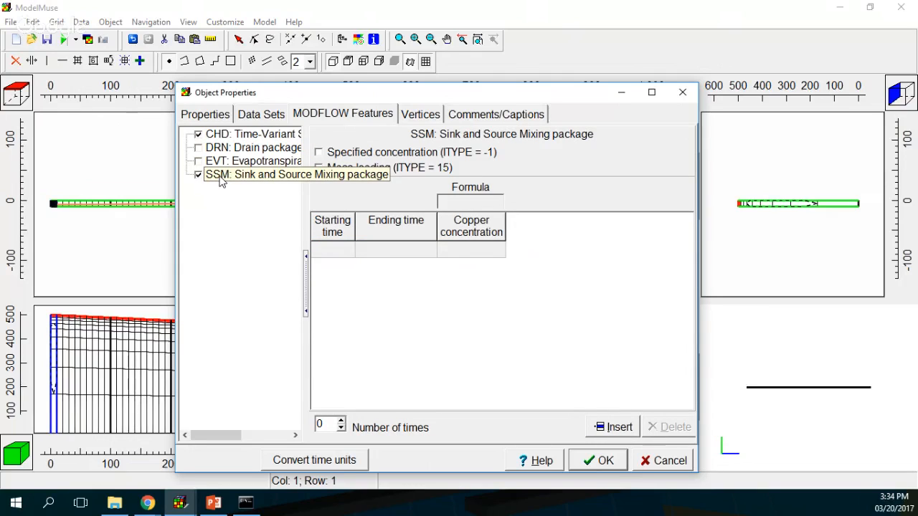
# Step: Make the SSM source a specified concentration with a time period starting at 0
pyautogui.click(320, 153)
pyautogui.click(341, 255)
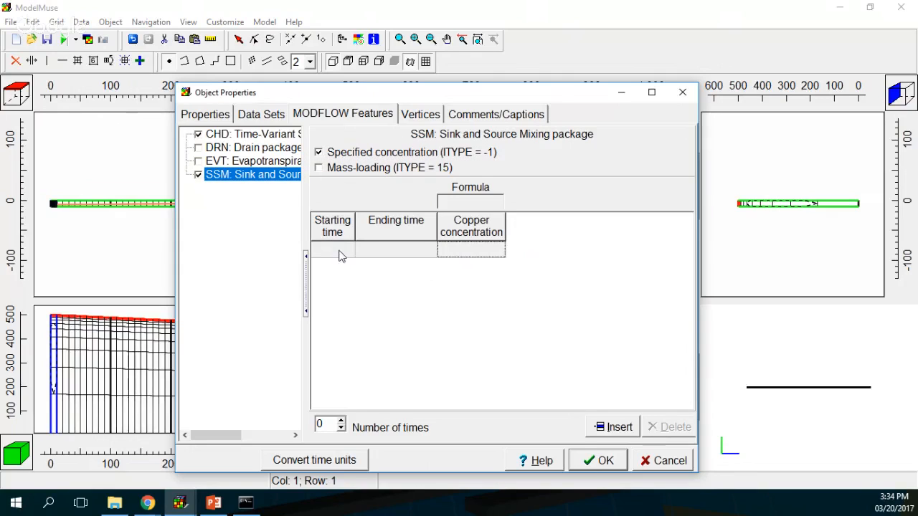
pyautogui.click(342, 421)
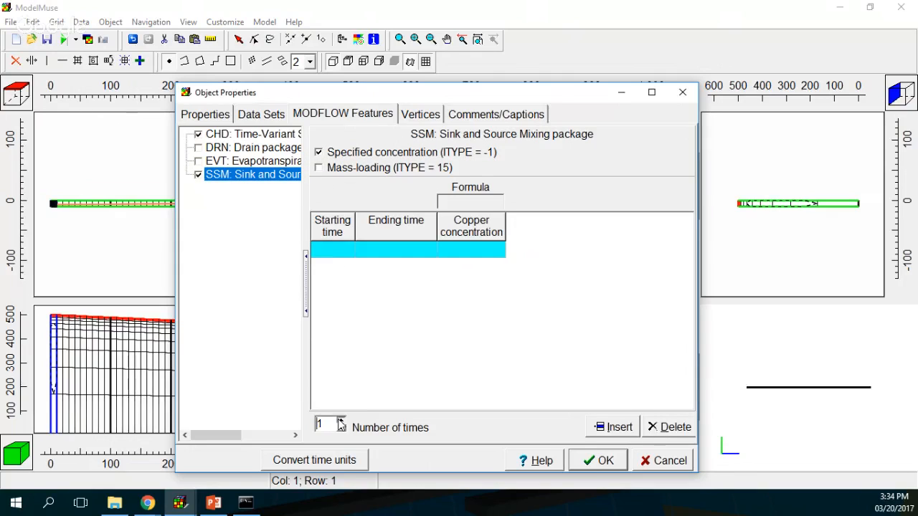
pyautogui.click(341, 251)
pyautogui.click(349, 249)
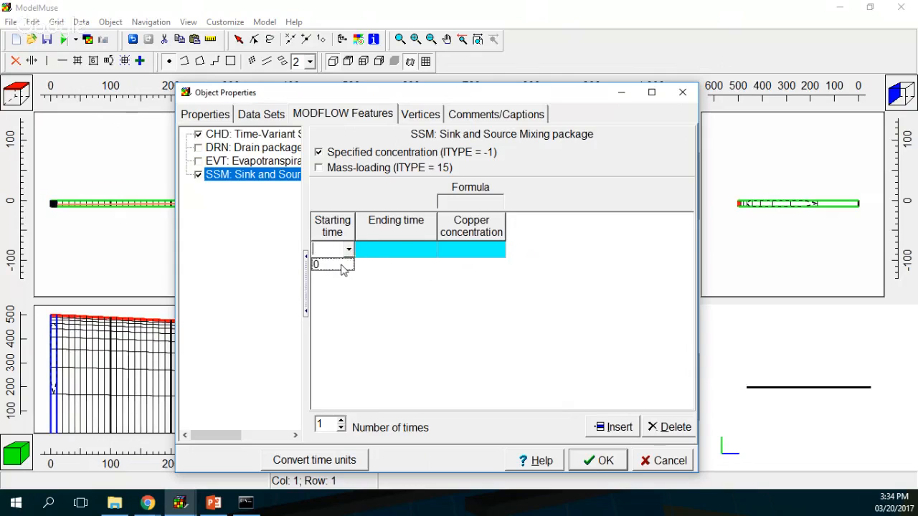
pyautogui.click(343, 265)
# Step: Set the copper concentration to 0.05, close the properties, and select the long line object
pyautogui.click(465, 251)
pyautogui.doubleClick(465, 252)
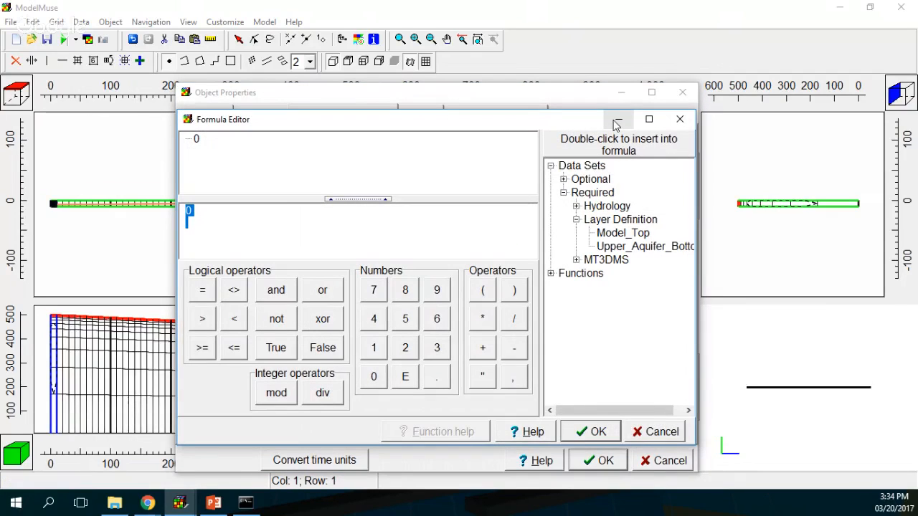
pyautogui.click(374, 377)
pyautogui.click(436, 377)
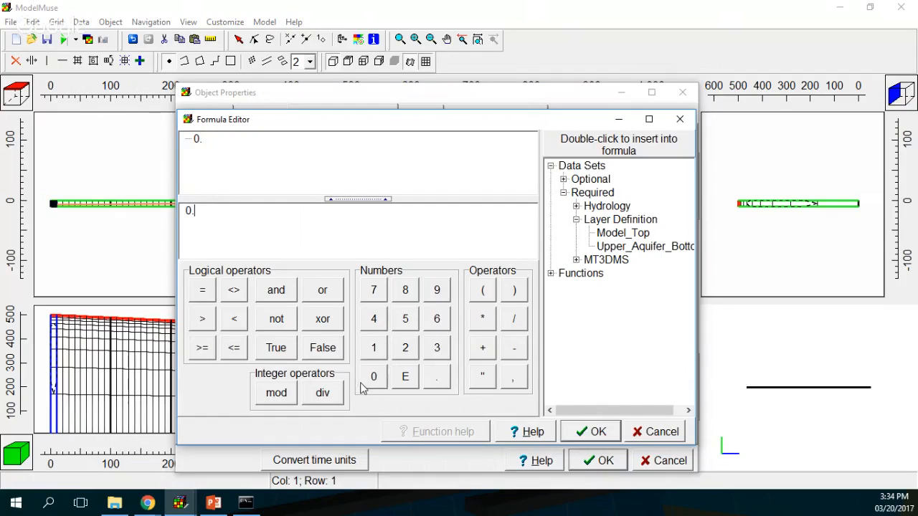
pyautogui.click(373, 376)
pyautogui.click(398, 326)
pyautogui.click(588, 434)
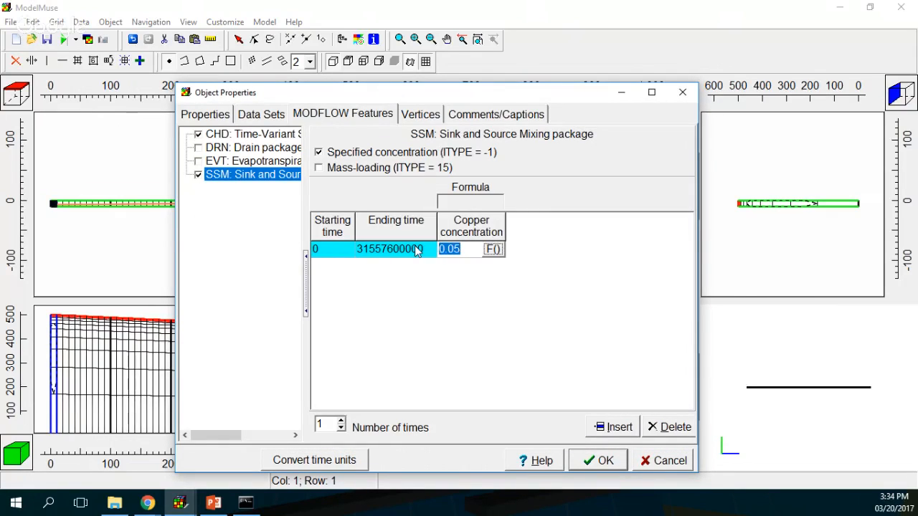
pyautogui.write('0.05')
pyautogui.click(598, 461)
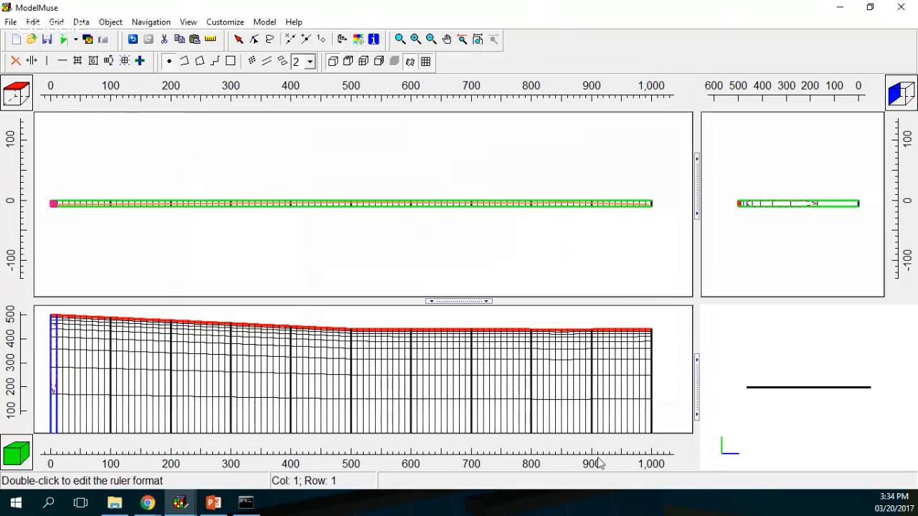
pyautogui.click(240, 41)
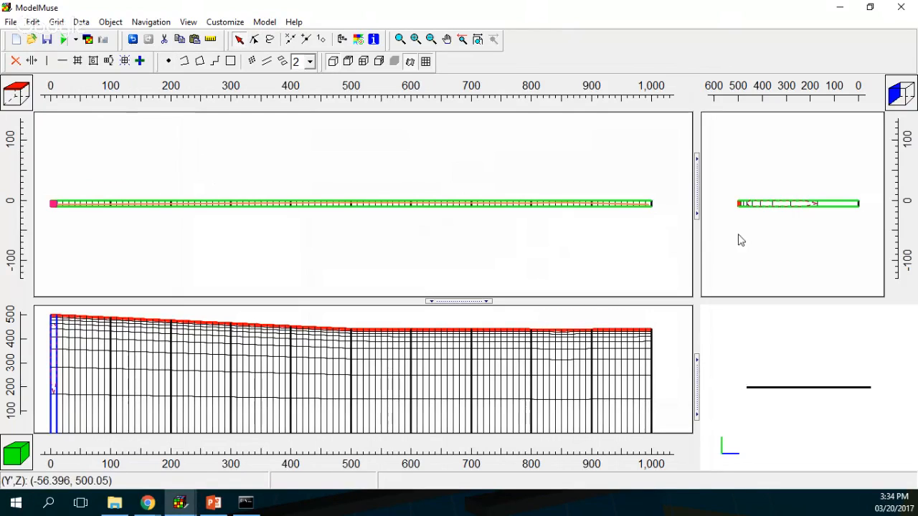
pyautogui.click(642, 206)
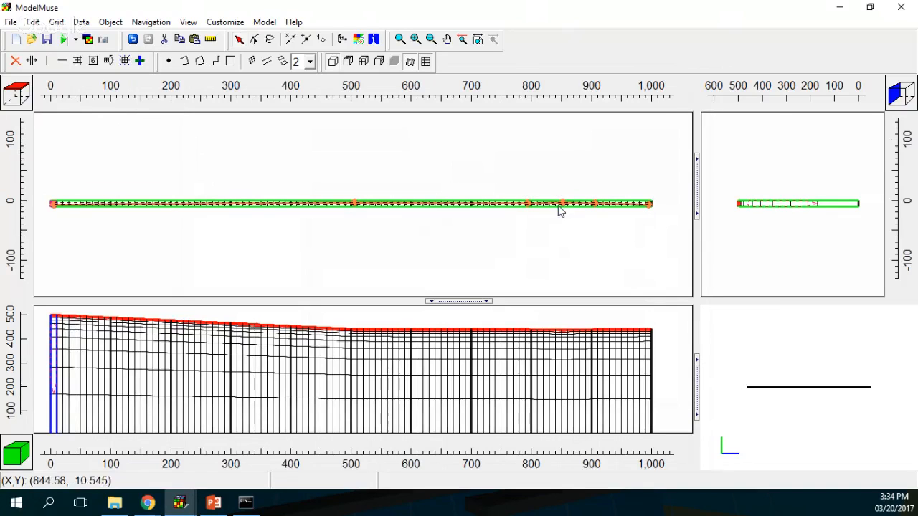
# Step: Zoom the top view in on the stretch from x 760 to 960
pyautogui.click(400, 39)
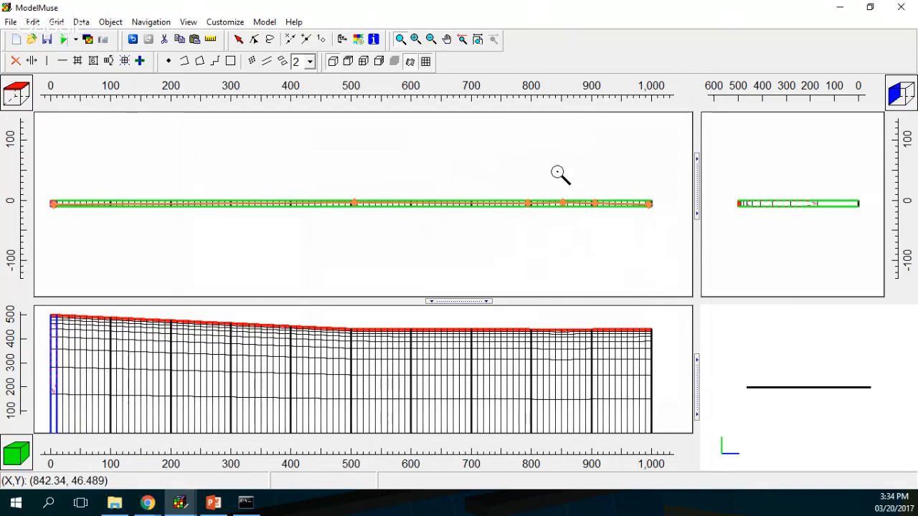
pyautogui.moveTo(537, 183); pyautogui.dragTo(598, 230)
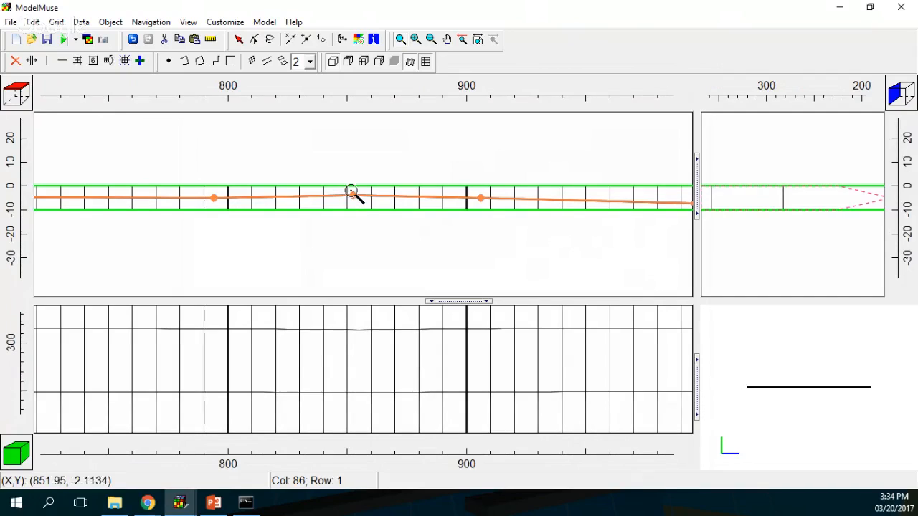
pyautogui.click(169, 61)
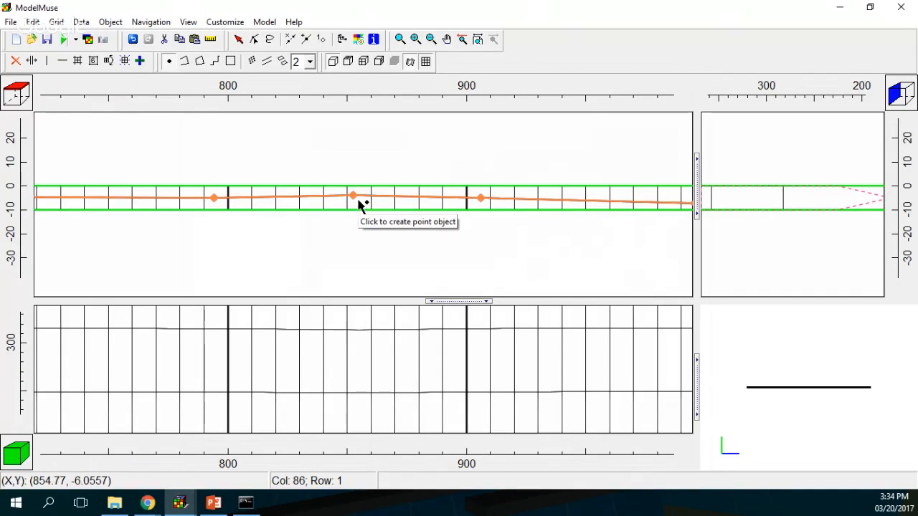
# Step: Place a point near x=855 named Drain with a dark blue line colour
pyautogui.click(359, 201)
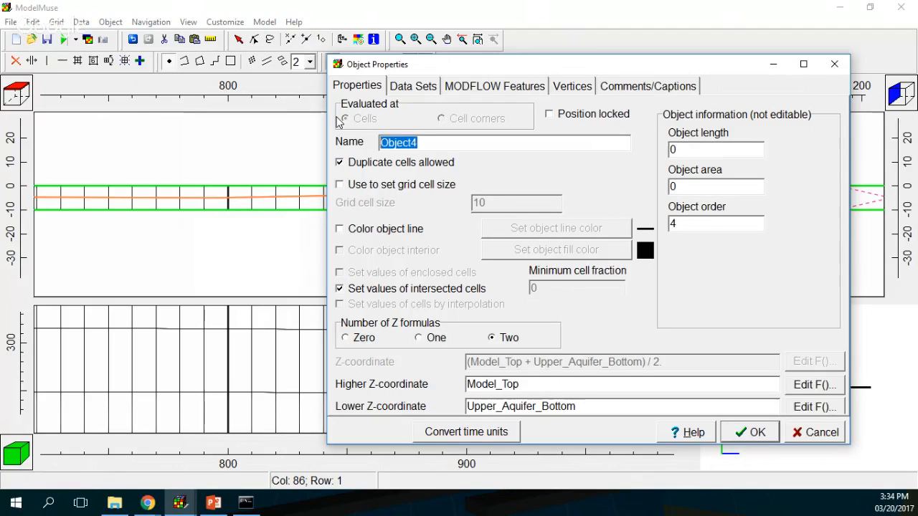
pyautogui.write('Drain')
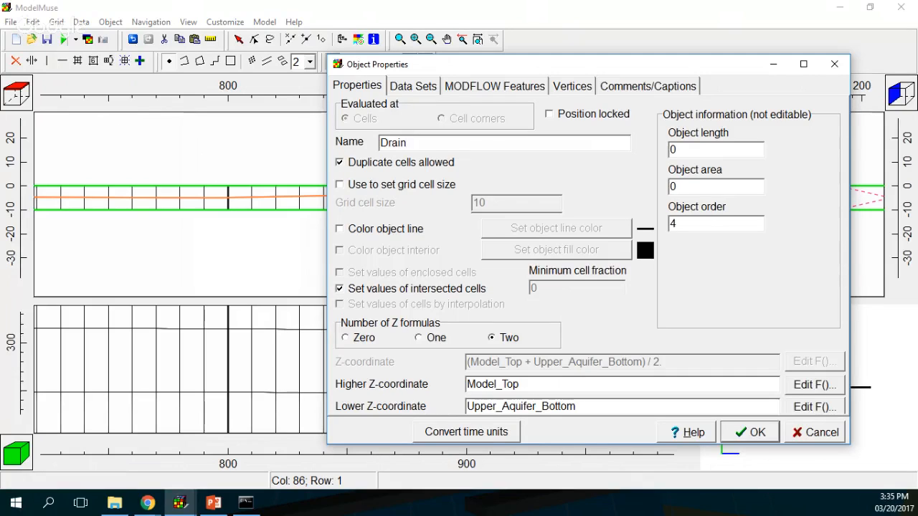
pyautogui.click(378, 233)
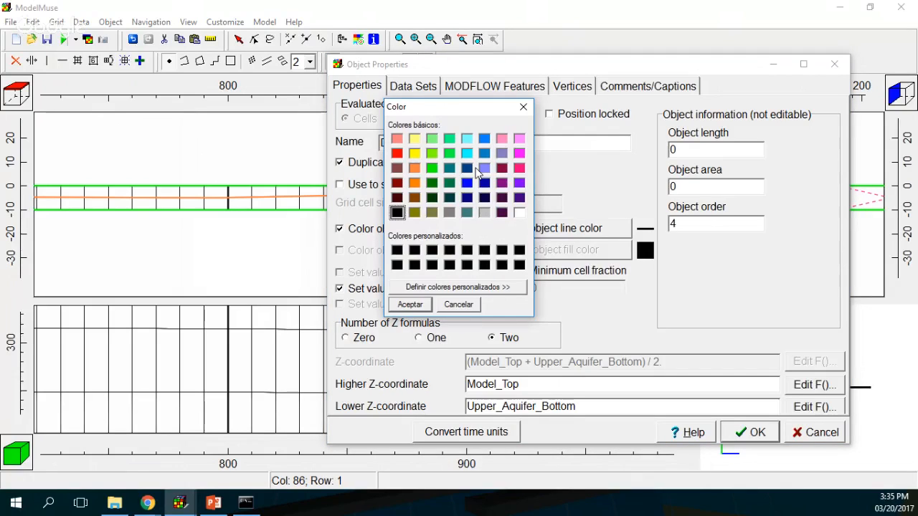
pyautogui.click(484, 183)
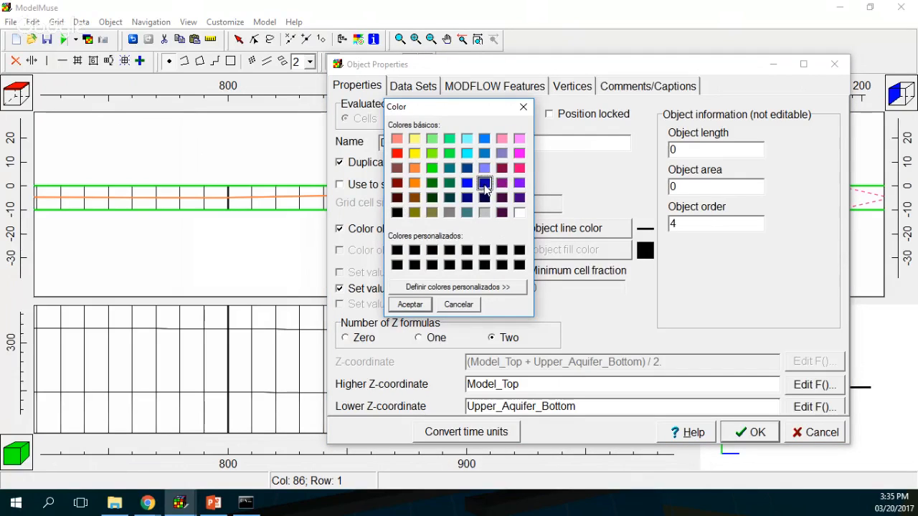
pyautogui.click(410, 305)
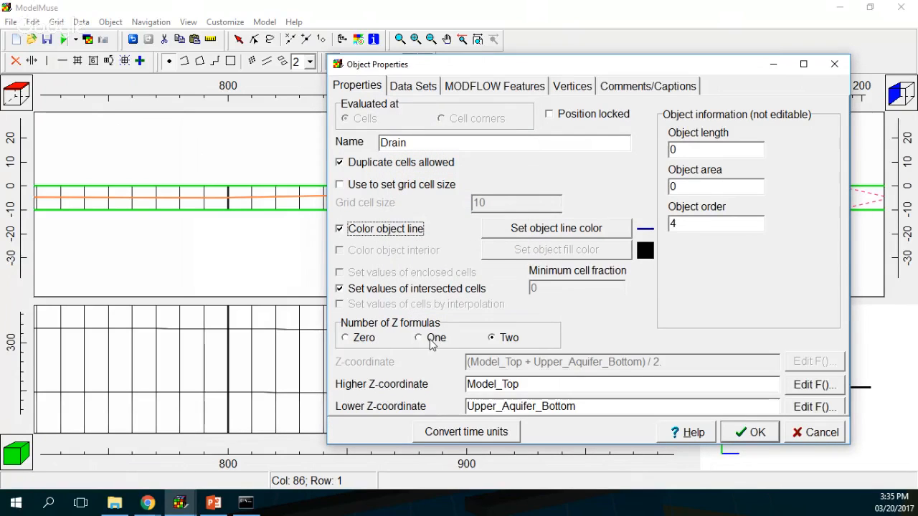
# Step: Give the Drain point a single Z formula set to Model_Top
pyautogui.click(431, 342)
pyautogui.click(461, 269)
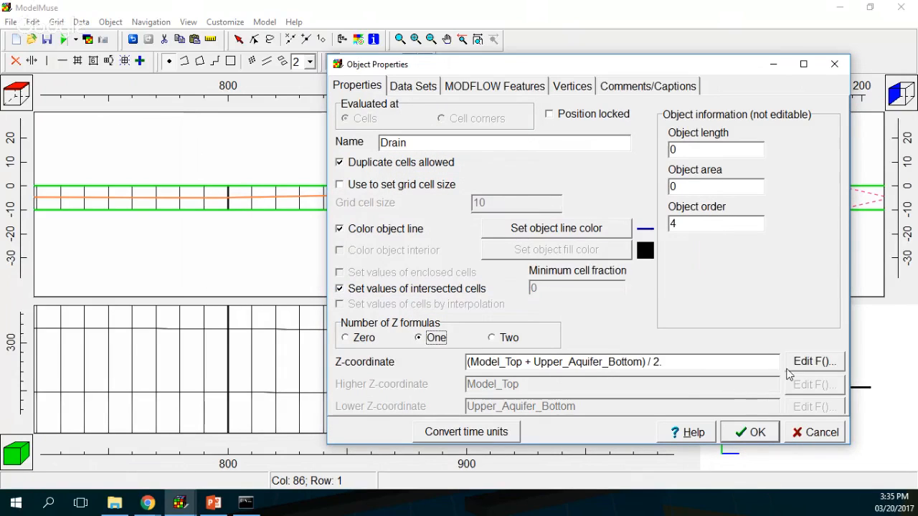
pyautogui.click(815, 362)
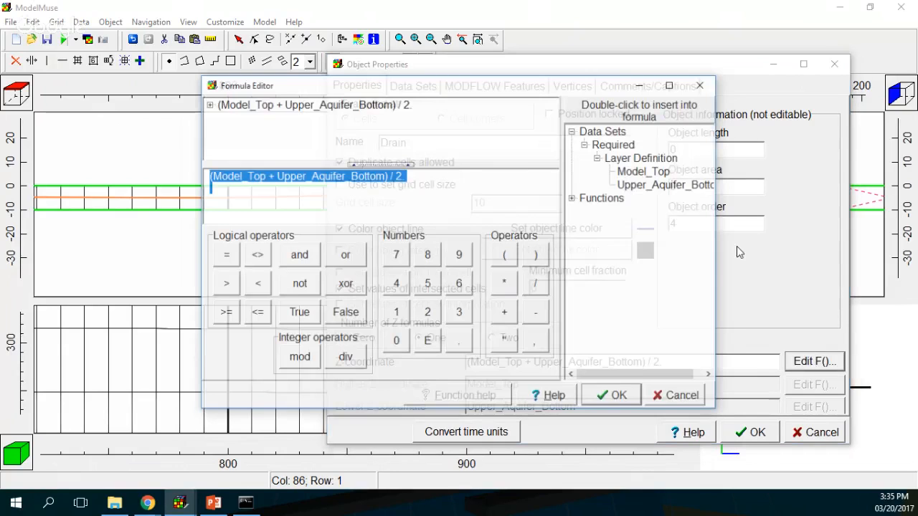
pyautogui.doubleClick(643, 171)
pyautogui.click(610, 395)
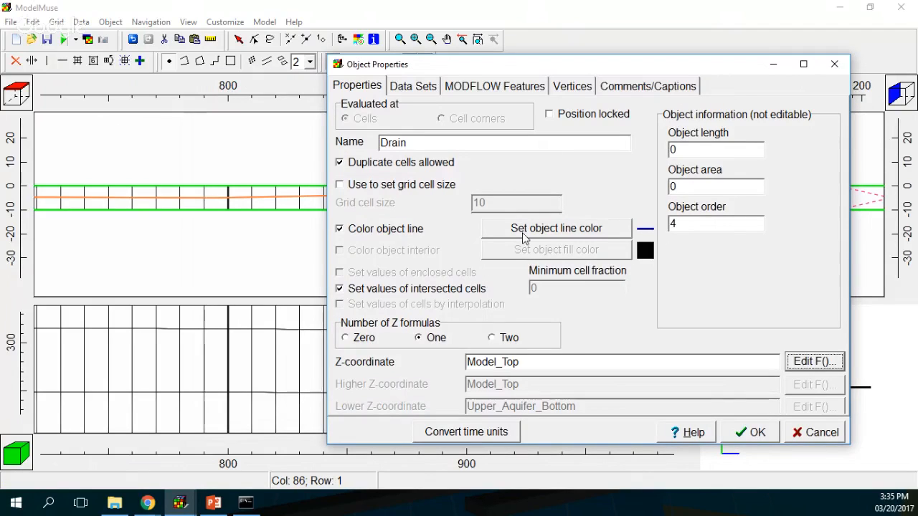
# Step: Review the Drain point's data set assignments and MODFLOW features
pyautogui.click(411, 89)
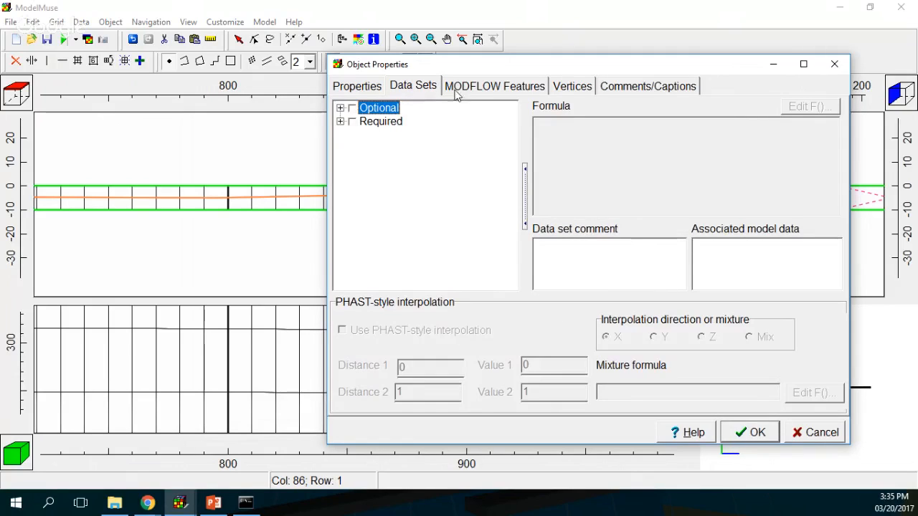
pyautogui.click(482, 89)
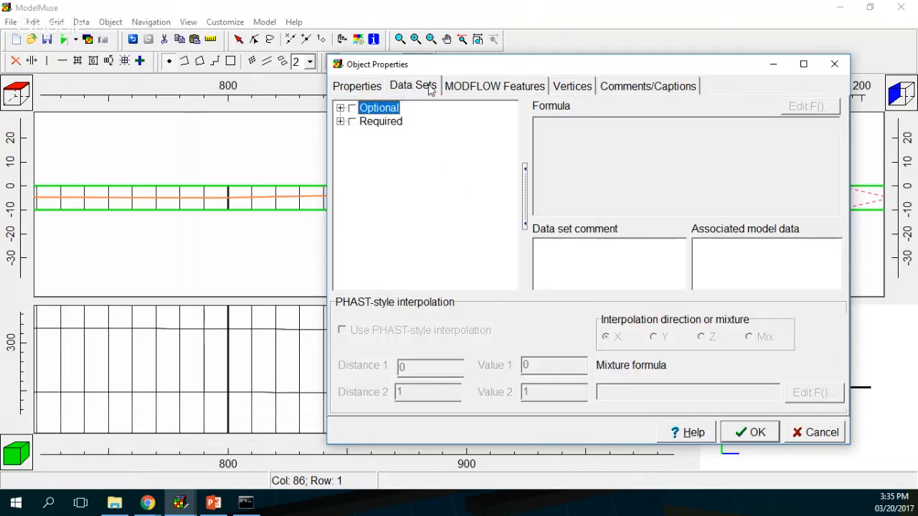
pyautogui.click(430, 88)
pyautogui.click(351, 87)
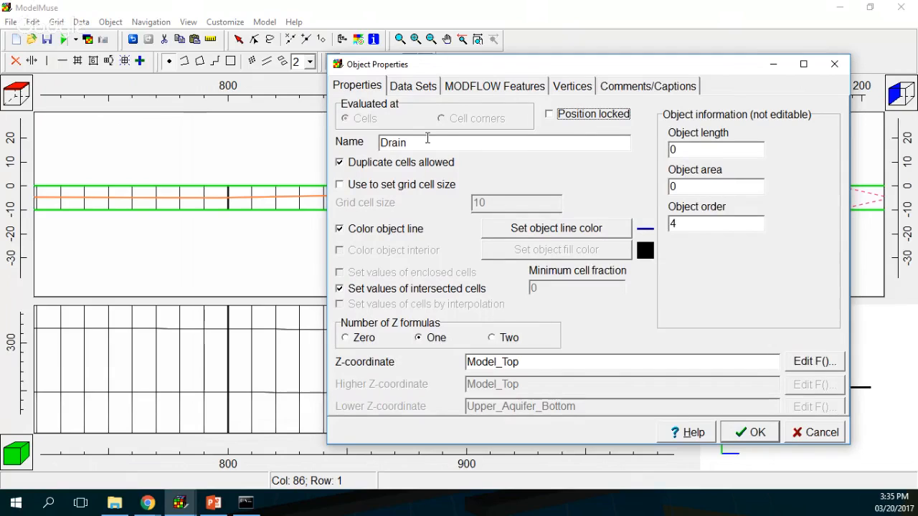
pyautogui.click(463, 90)
# Step: Enable DRN starting at time 0 with Direct conductance interpretation
pyautogui.click(350, 119)
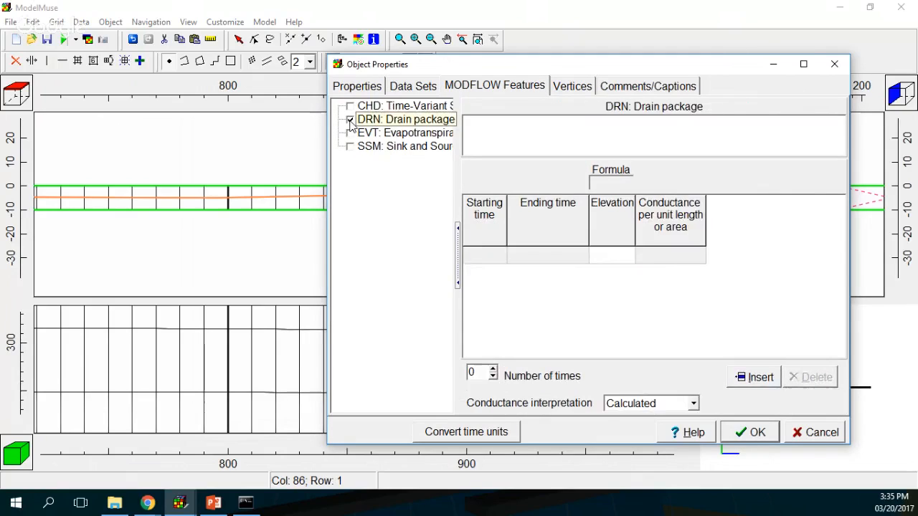
pyautogui.click(496, 260)
pyautogui.click(500, 256)
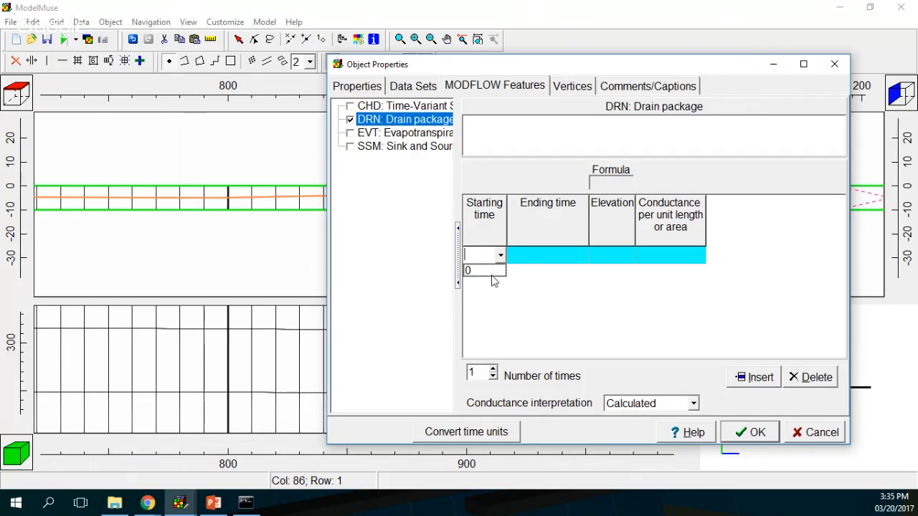
pyautogui.click(481, 270)
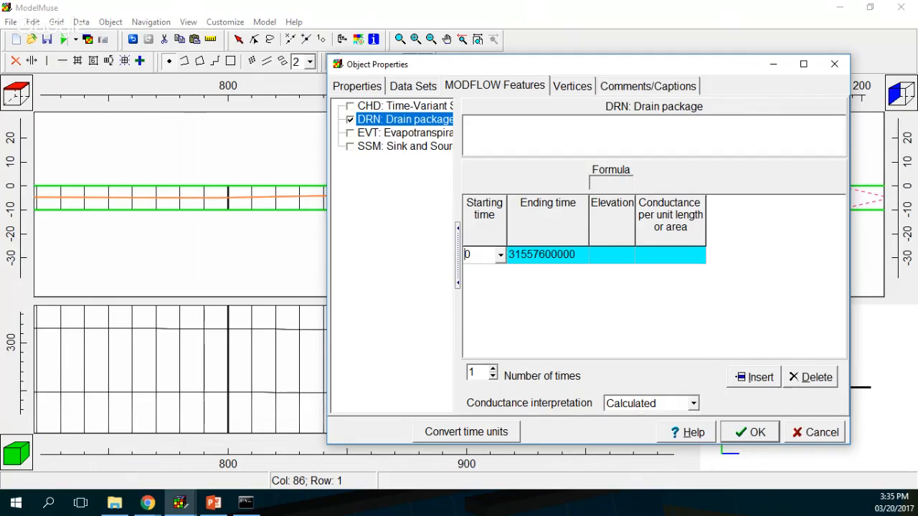
pyautogui.click(623, 255)
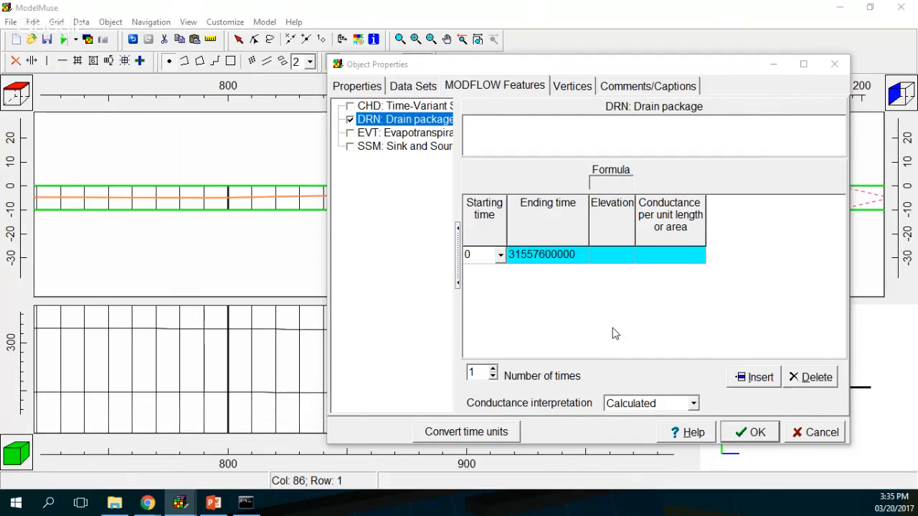
pyautogui.click(667, 404)
pyautogui.click(663, 430)
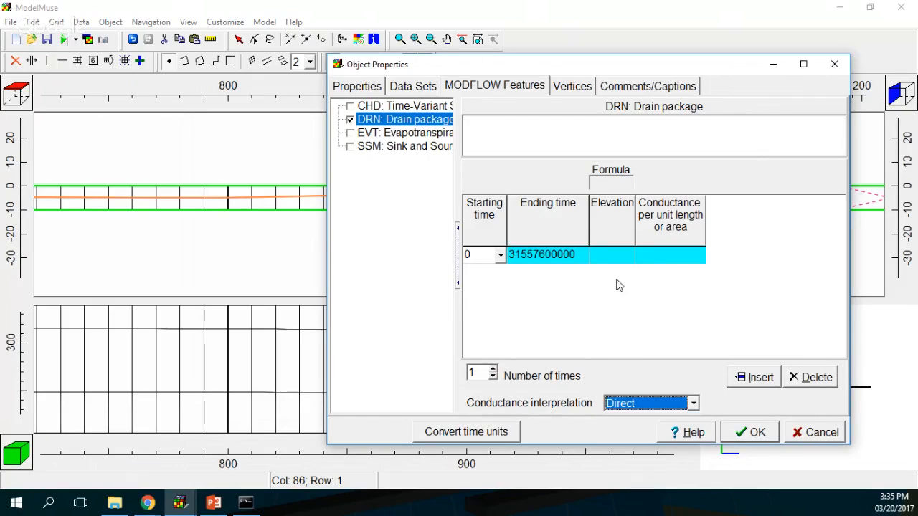
# Step: Set the drain elevation to Model_Top and conductance to 0.01, then apply
pyautogui.click(614, 256)
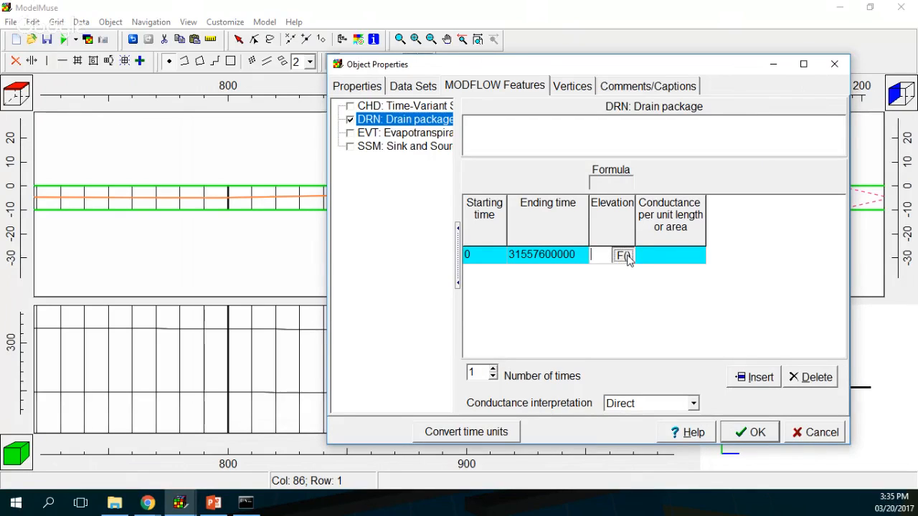
pyautogui.click(624, 256)
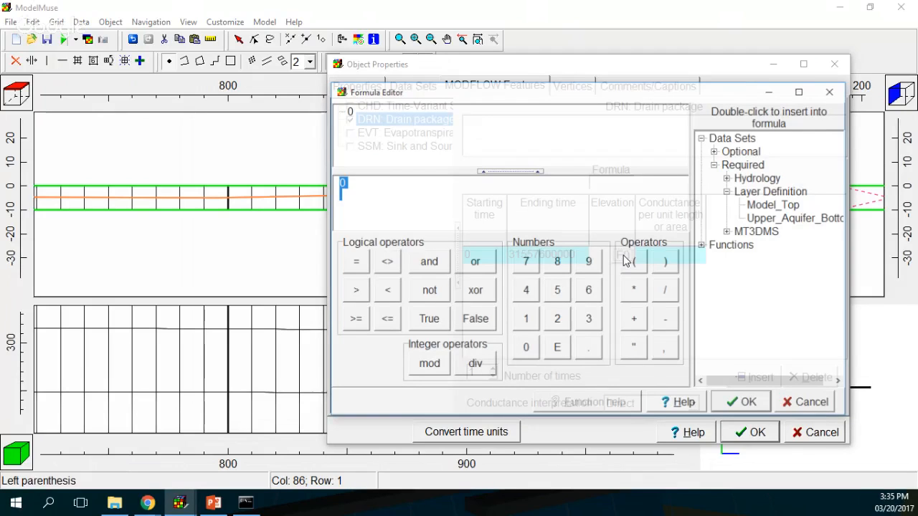
pyautogui.doubleClick(772, 205)
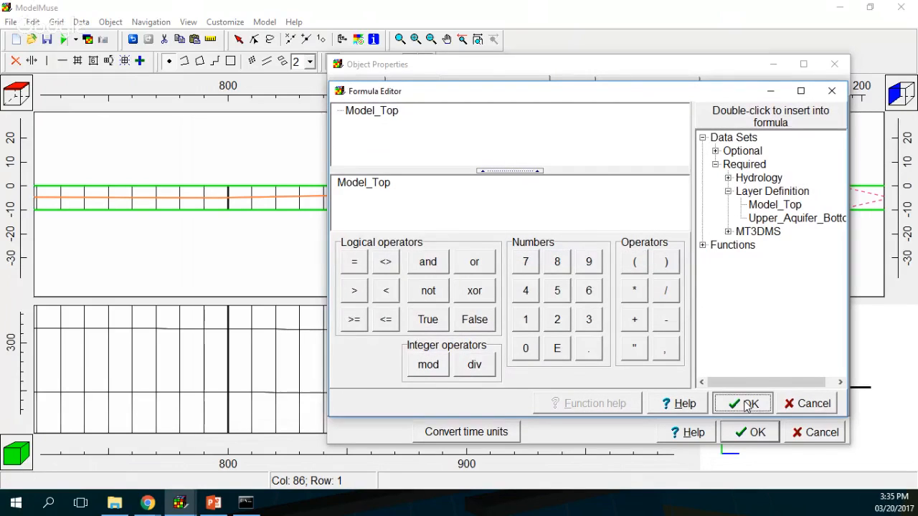
pyautogui.click(742, 402)
pyautogui.moveTo(637, 223); pyautogui.dragTo(687, 223)
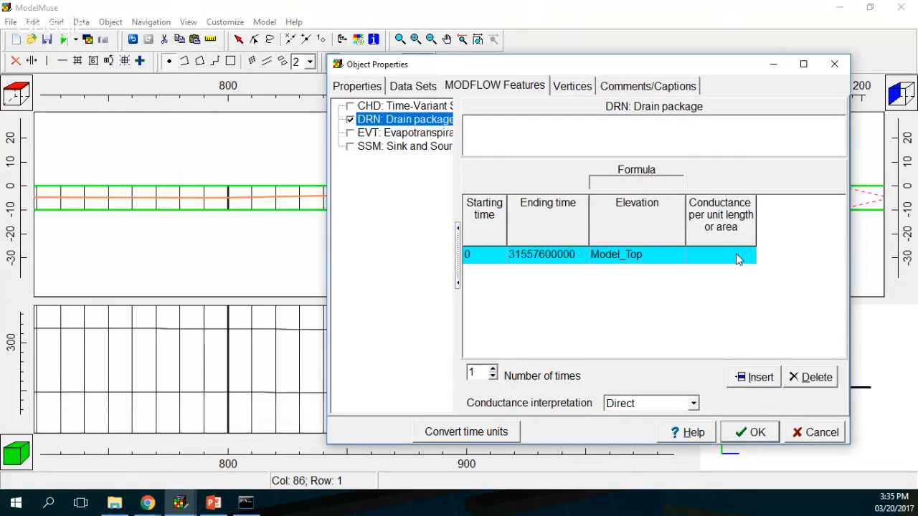
pyautogui.click(739, 257)
pyautogui.write('0')
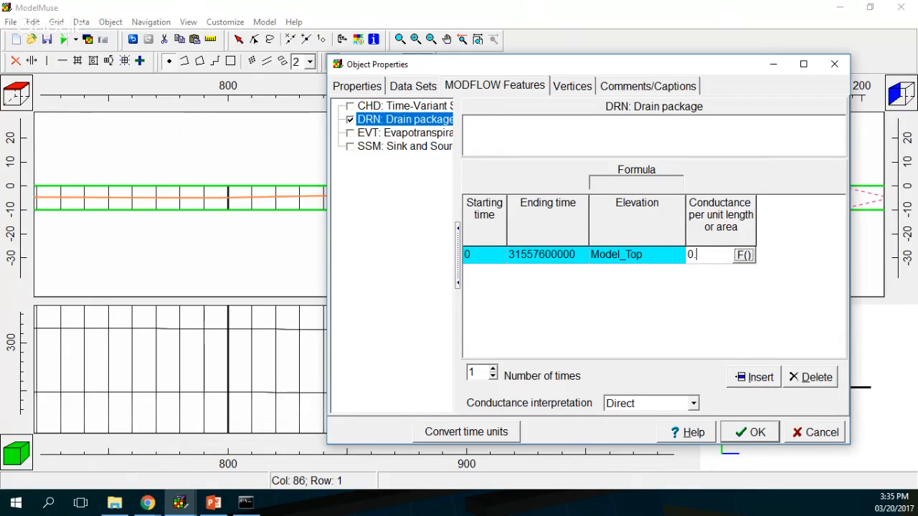
pyautogui.write('.01')
pyautogui.click(758, 433)
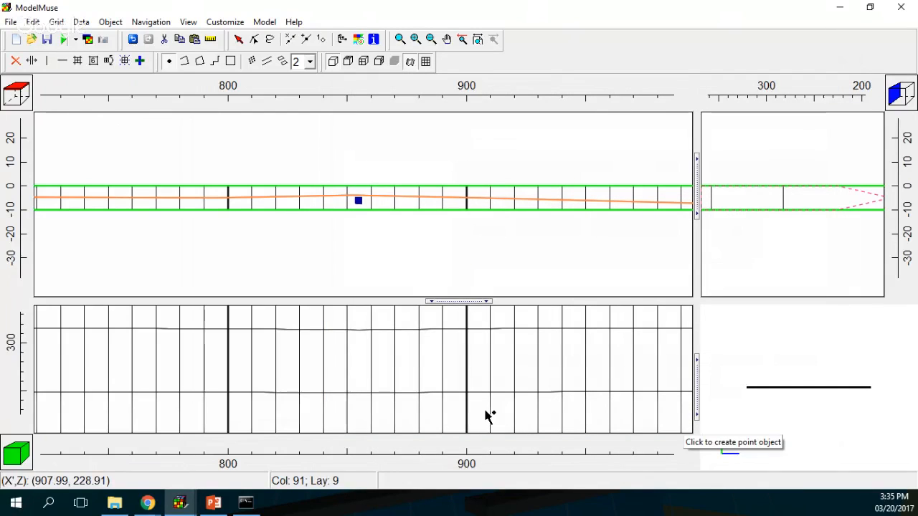
# Step: Zoom out, pan, and restore the default view to show the full 0–1,000 model
pyautogui.click(429, 40)
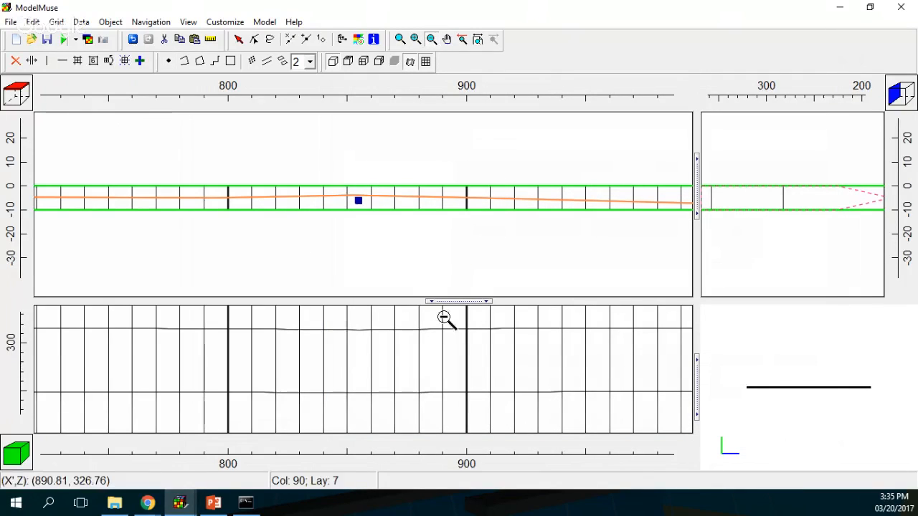
pyautogui.click(449, 327)
pyautogui.click(447, 330)
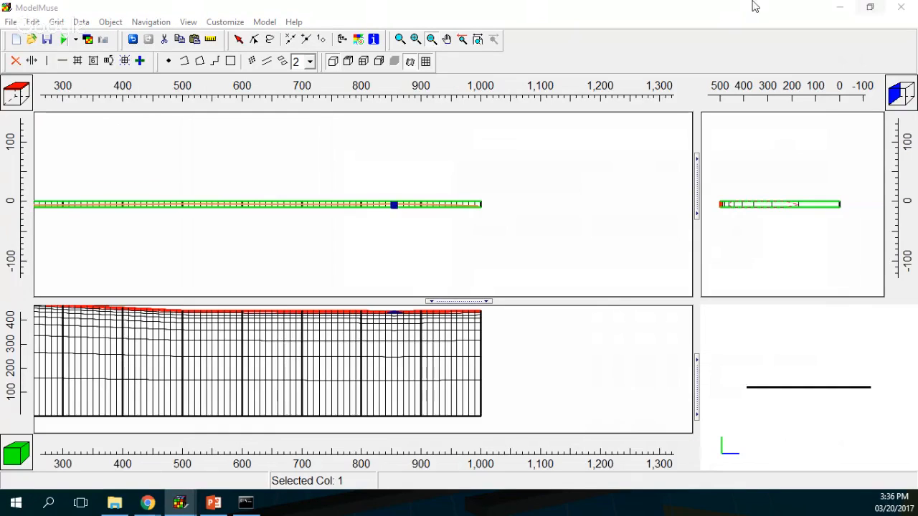
pyautogui.click(451, 37)
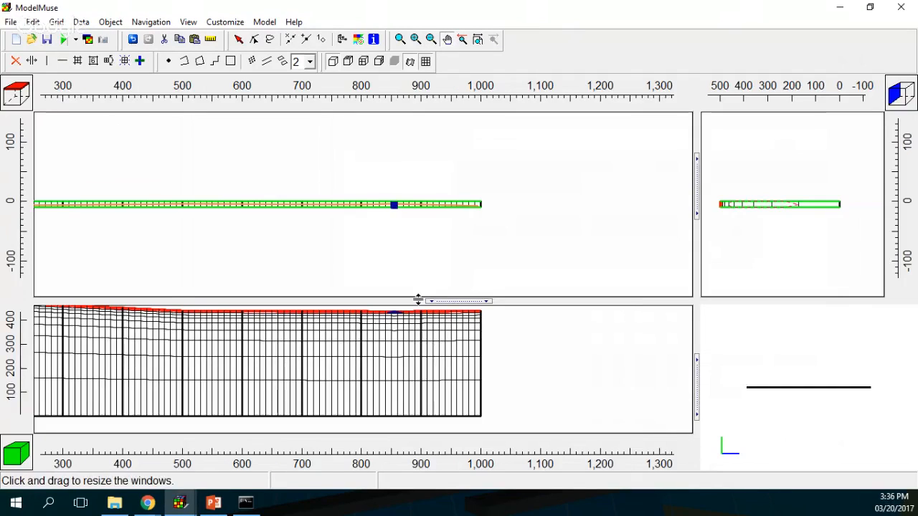
pyautogui.moveTo(416, 348); pyautogui.dragTo(480, 356)
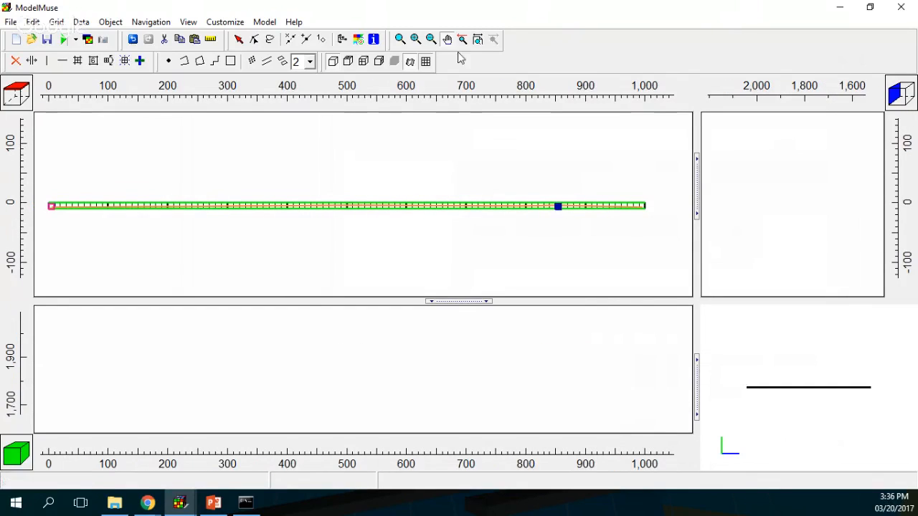
pyautogui.click(478, 39)
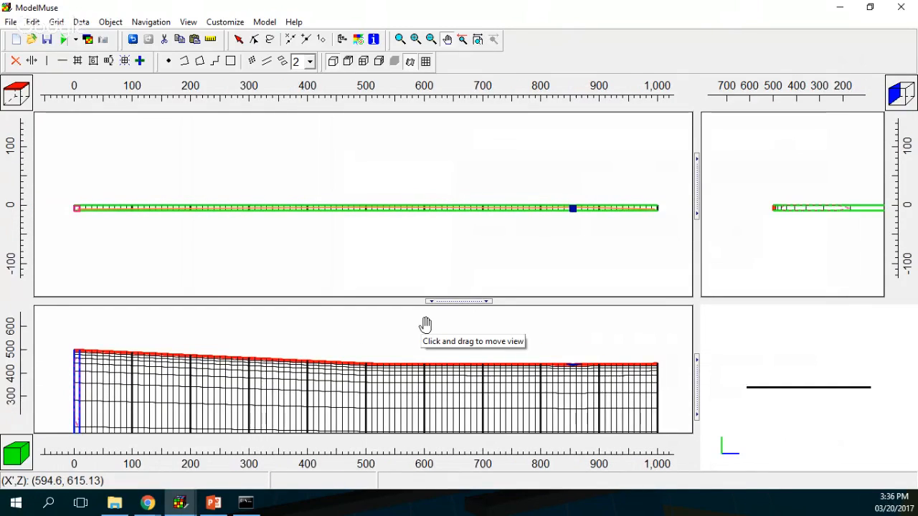
pyautogui.click(12, 22)
# Step: In Save As, create a new SimulationTutorial folder in the parent tutorial directory
pyautogui.click(36, 82)
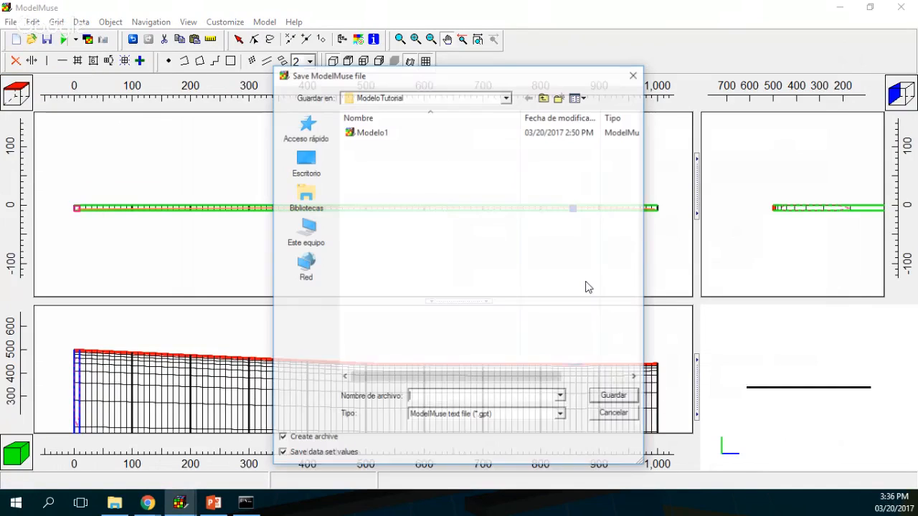
pyautogui.click(544, 97)
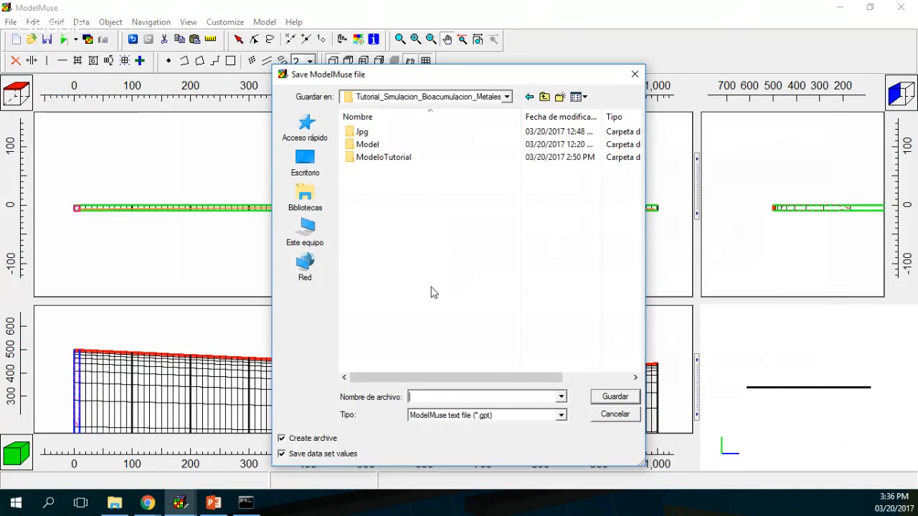
pyautogui.click(455, 397)
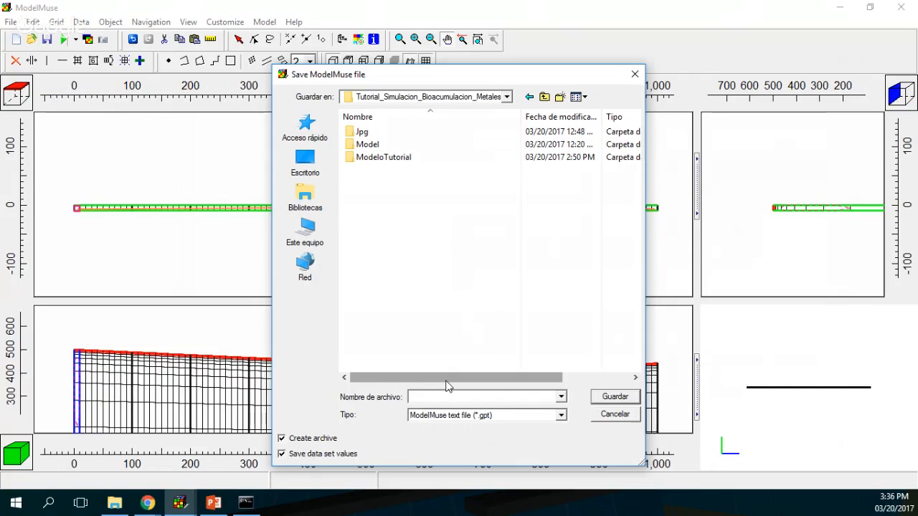
pyautogui.click(560, 98)
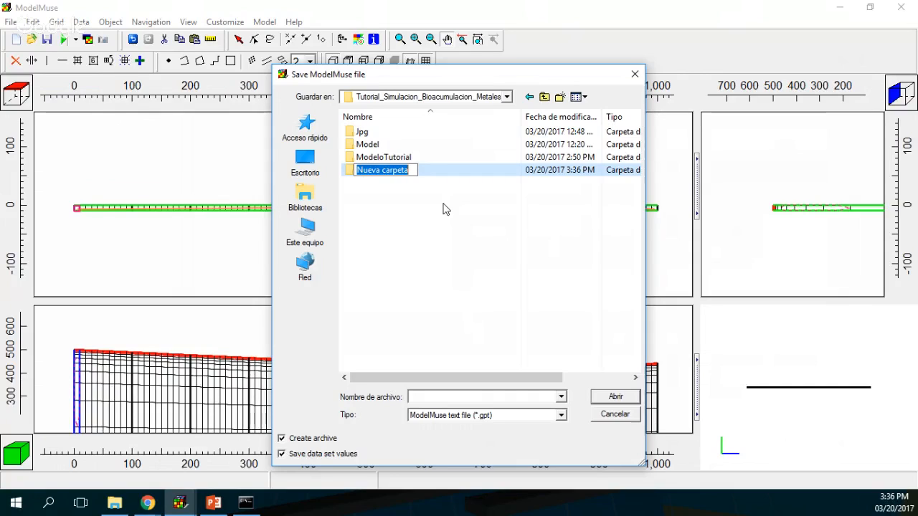
pyautogui.write('Sim')
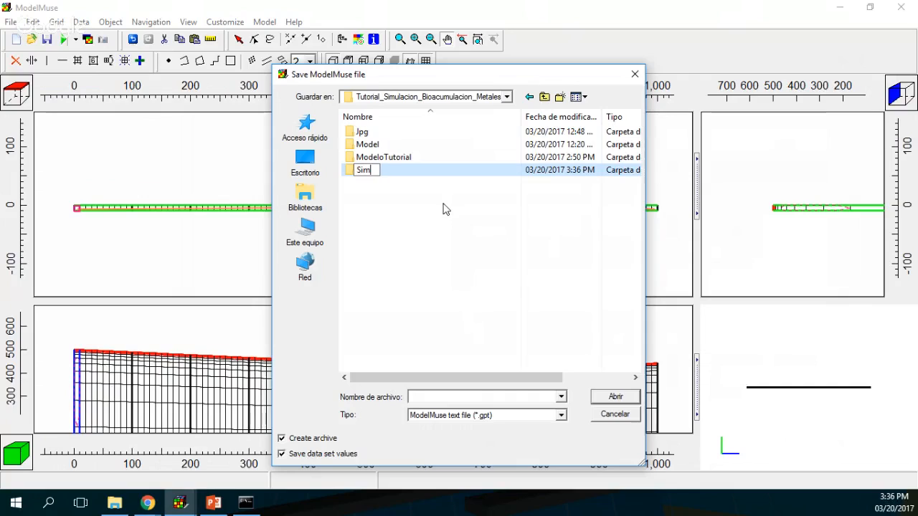
pyautogui.write('ulationTut')
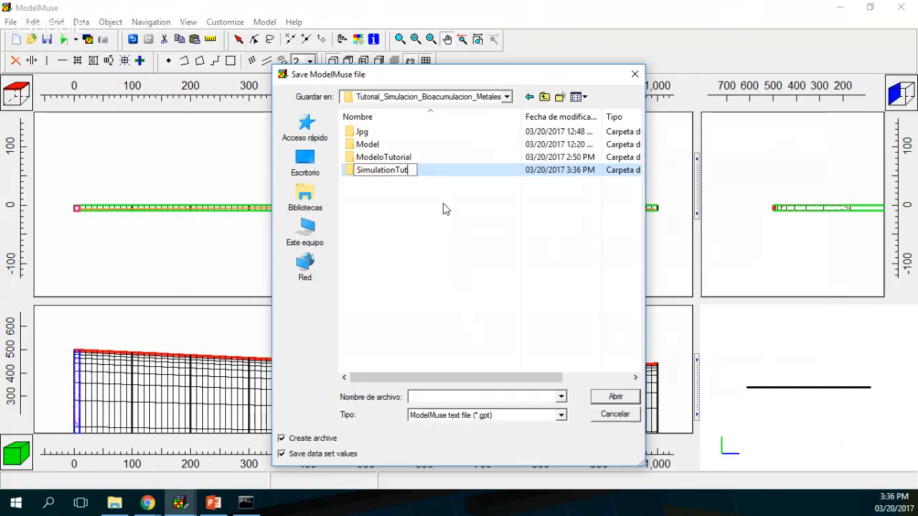
pyautogui.write('orial')
pyautogui.click(443, 208)
# Step: Save the model as SimulationTutorial.gpt inside the SimulationTutorial folder
pyautogui.doubleClick(397, 172)
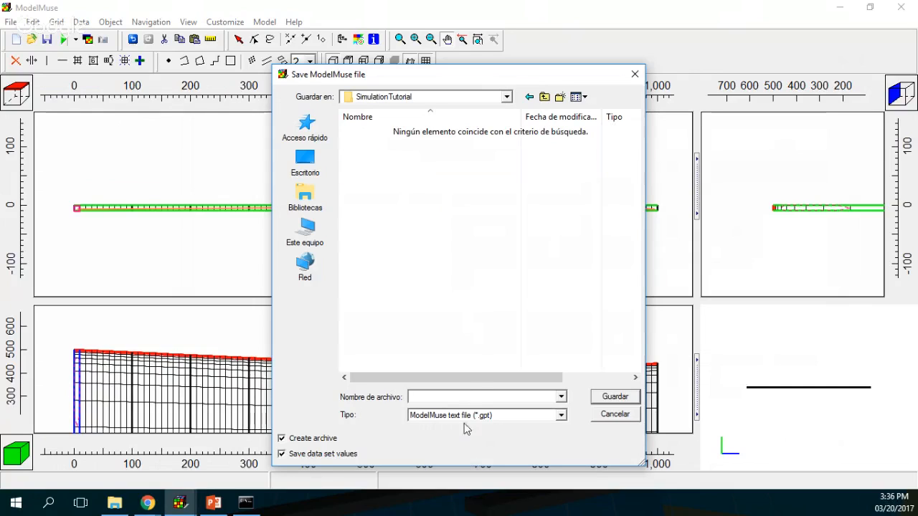
pyautogui.write('SimulationTurtorial')
pyautogui.click(615, 398)
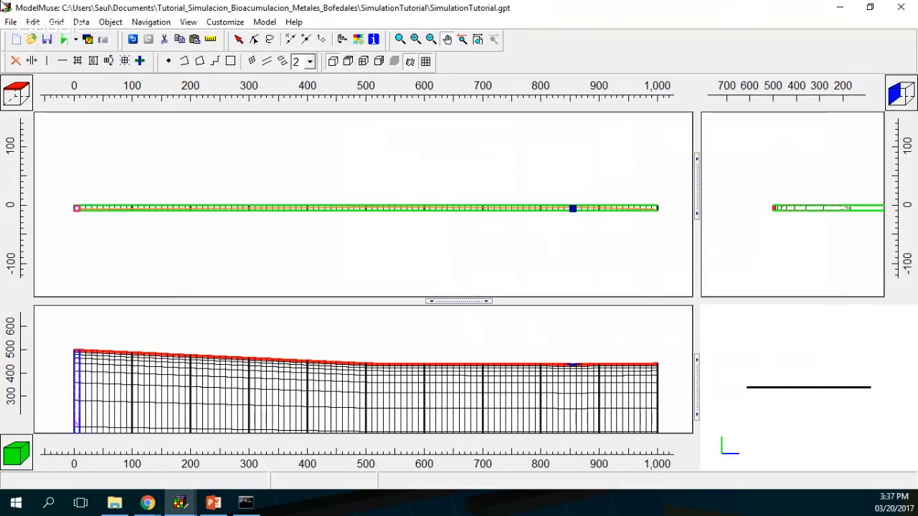
# Step: Save the SimulationTutorial MODFLOW input files and run MODFLOW-2005, minimizing the ModelMonitor window
pyautogui.click(64, 40)
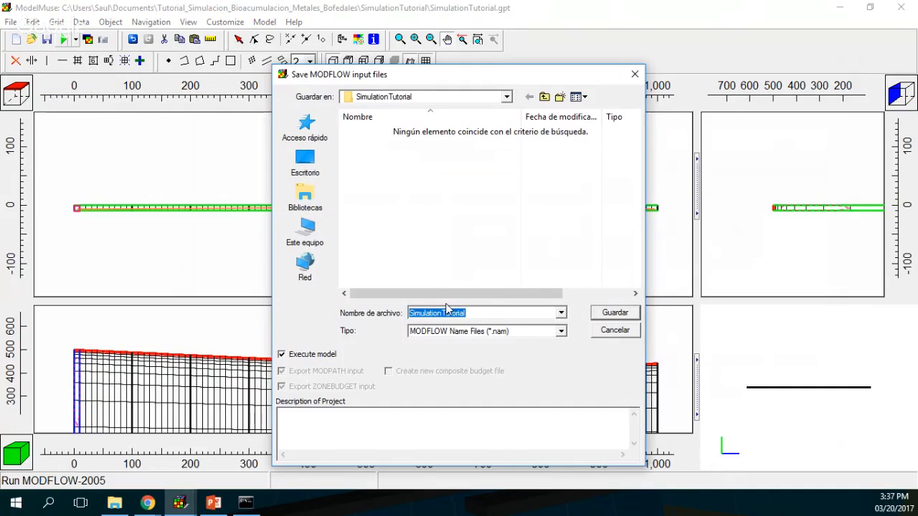
pyautogui.click(628, 313)
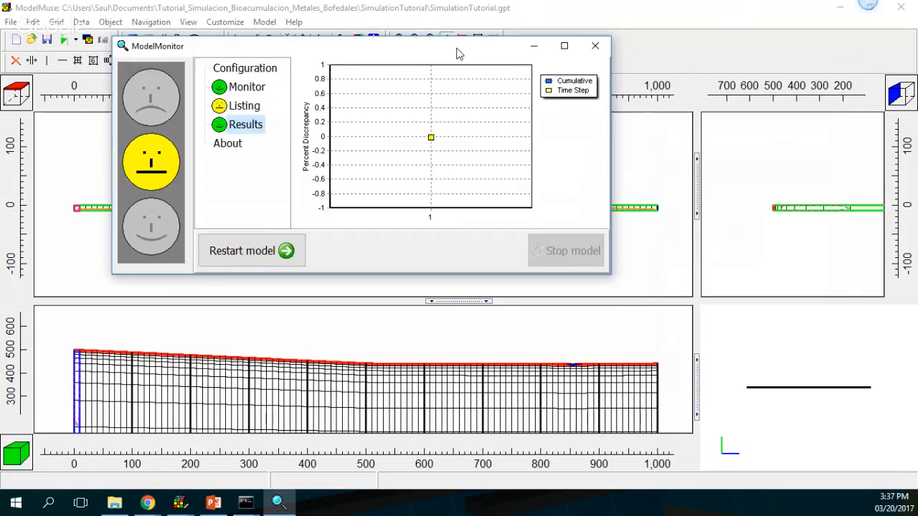
pyautogui.click(567, 45)
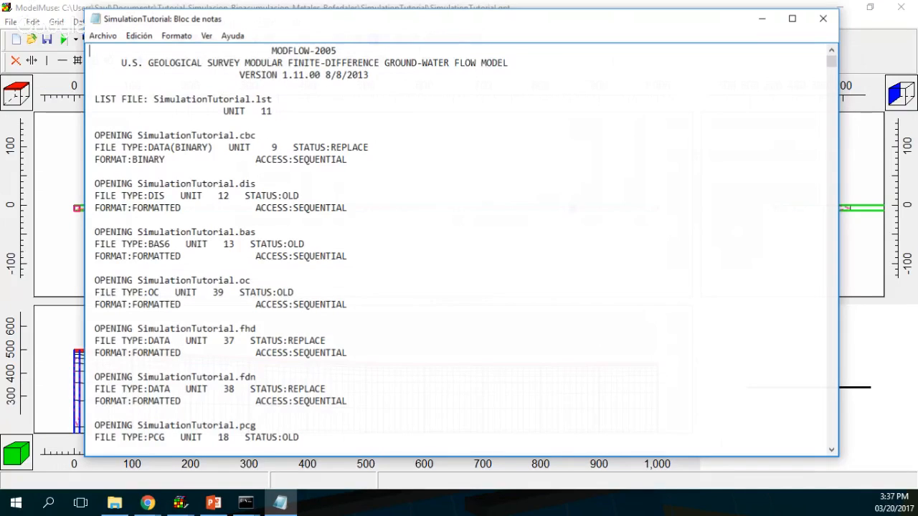
# Step: Check the listing's volumetric budget for the -0.01 percent discrepancy, then close Notepad
pyautogui.hotkey('ctrl', 'End')
pyautogui.scroll(3, 630, 337)
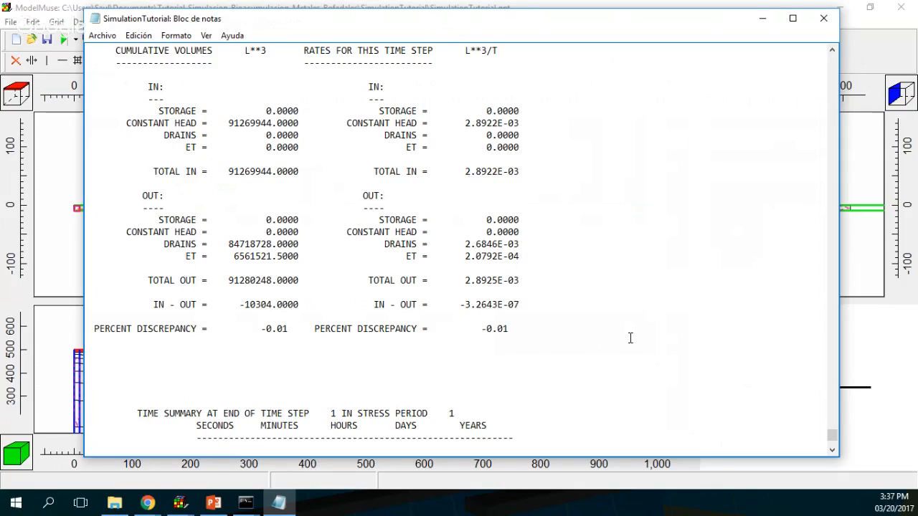
pyautogui.click(824, 22)
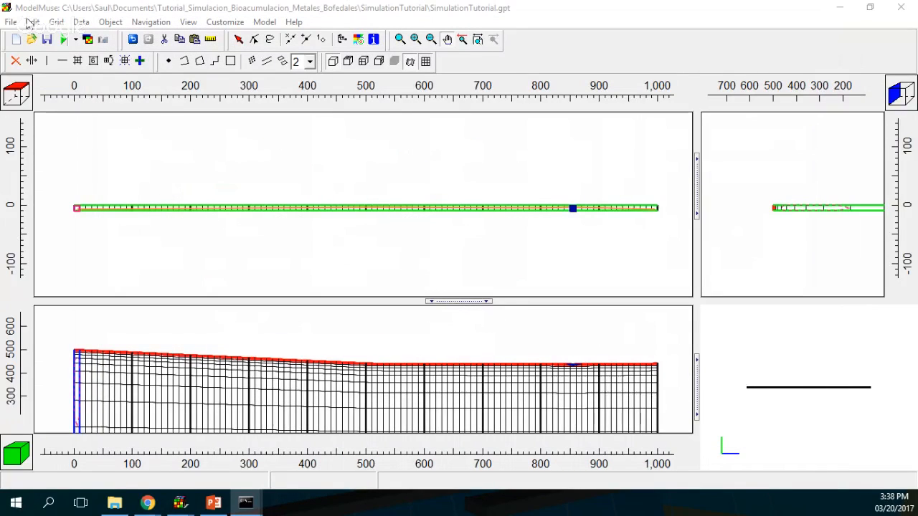
# Step: Import heads from SimulationTutorial.fhd as a contour grid, ranging from about 449 to 439
pyautogui.click(86, 40)
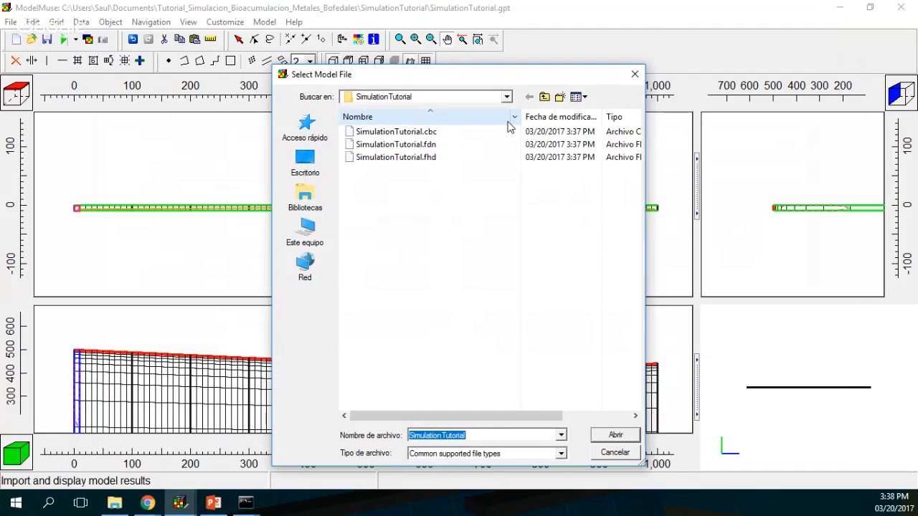
pyautogui.press('Escape')
pyautogui.click(92, 37)
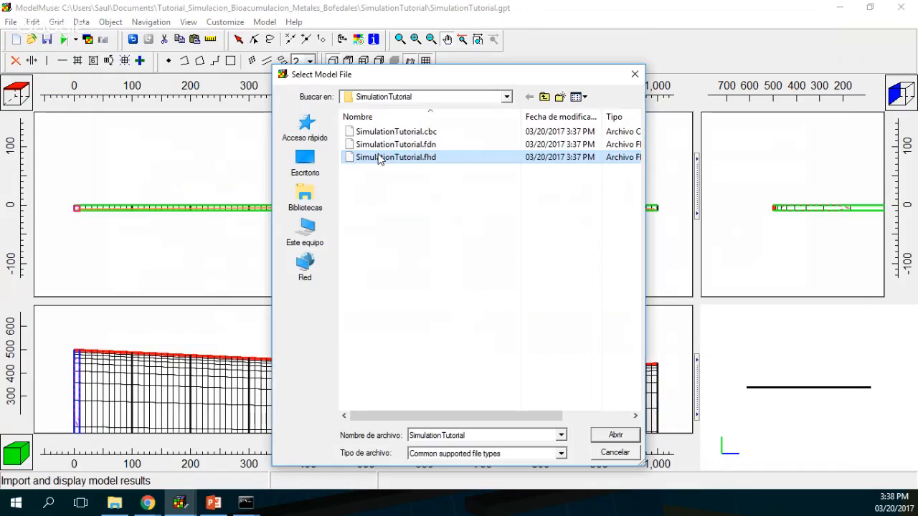
pyautogui.doubleClick(379, 159)
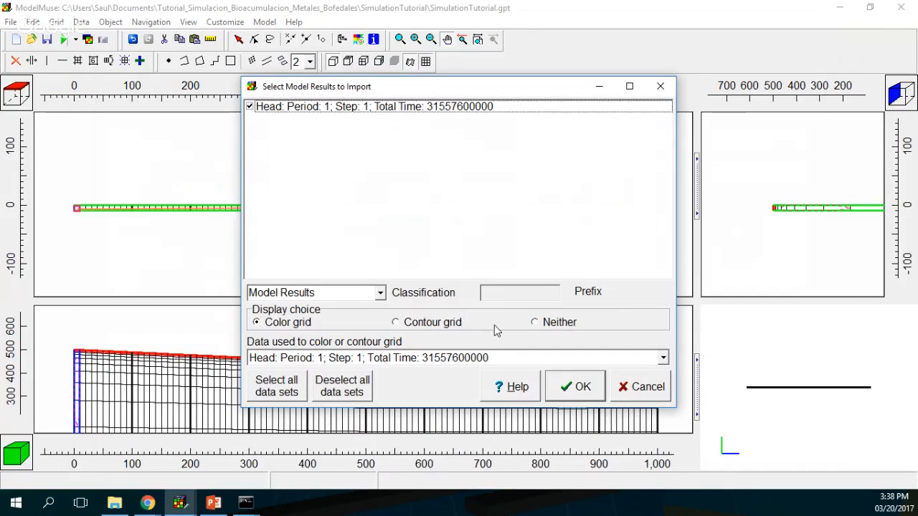
pyautogui.click(417, 325)
pyautogui.click(592, 398)
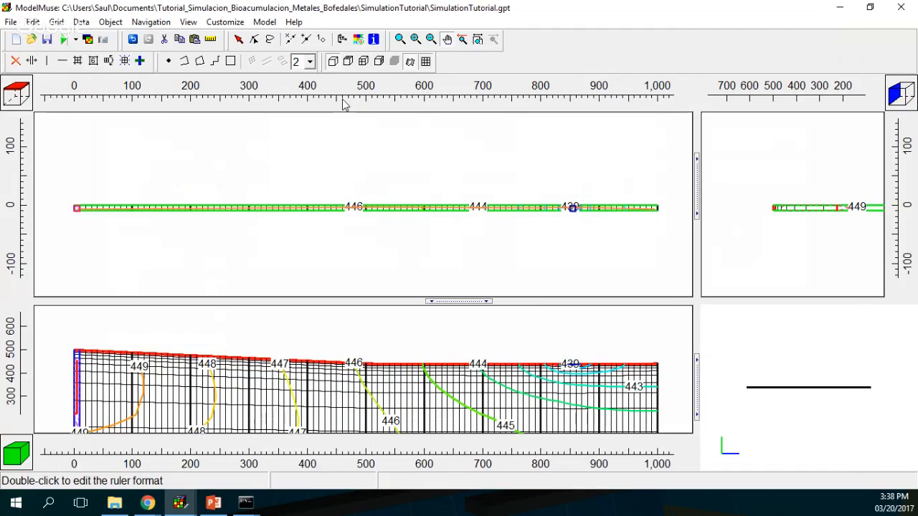
# Step: Show only the grid's exterior outline and pan the front view to re-centre the cross-section
pyautogui.click(426, 62)
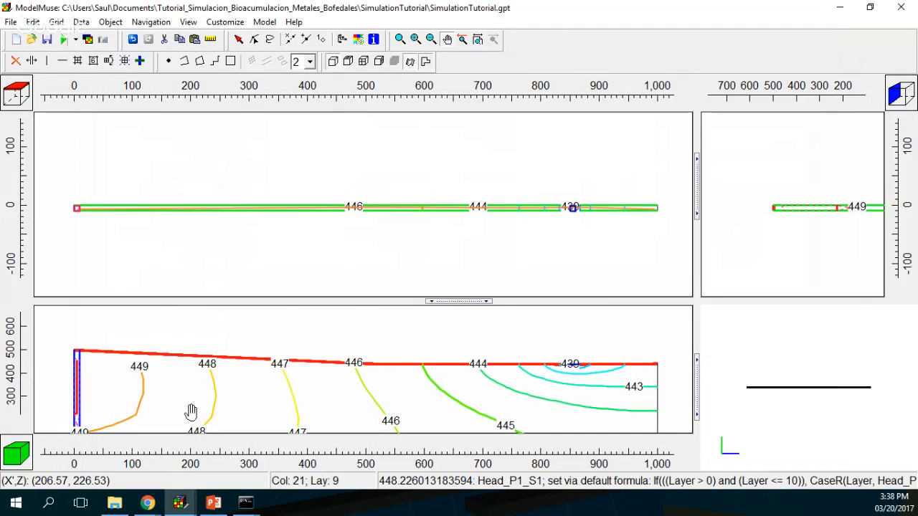
pyautogui.moveTo(227, 409); pyautogui.dragTo(226, 359)
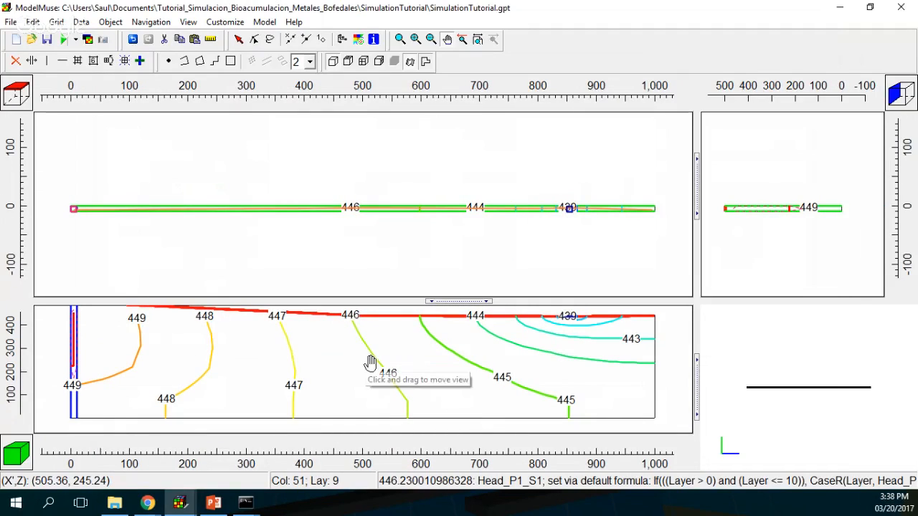
pyautogui.moveTo(369, 366); pyautogui.dragTo(377, 371)
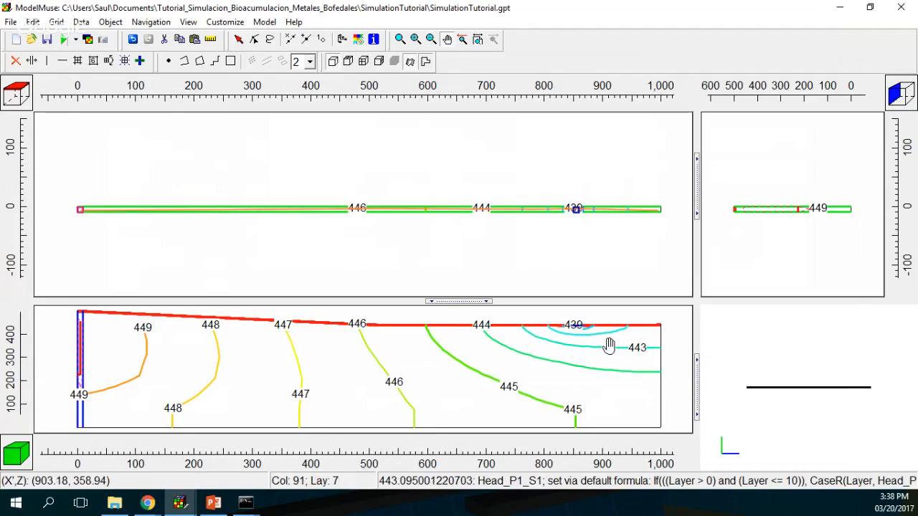
pyautogui.click(76, 40)
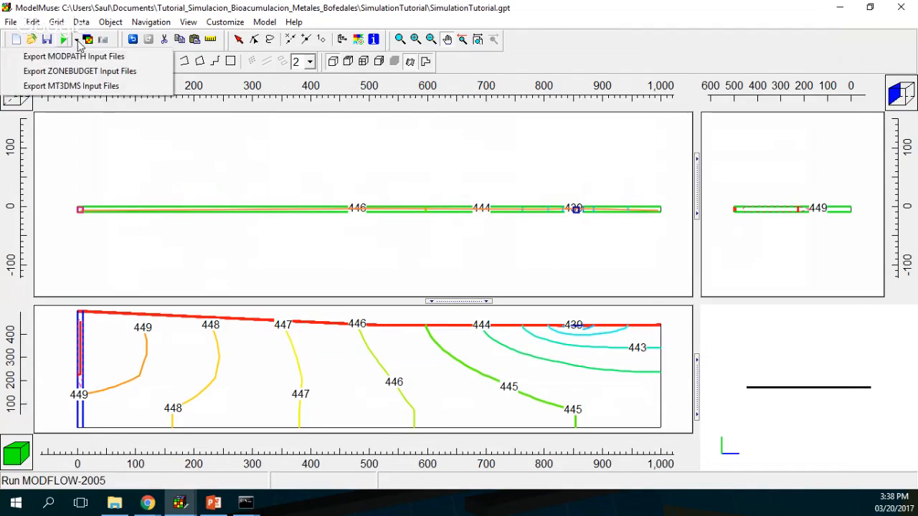
# Step: Save the MT3DMS input files as SimulationTutorial with Execute model checked, starting the transport run
pyautogui.click(85, 87)
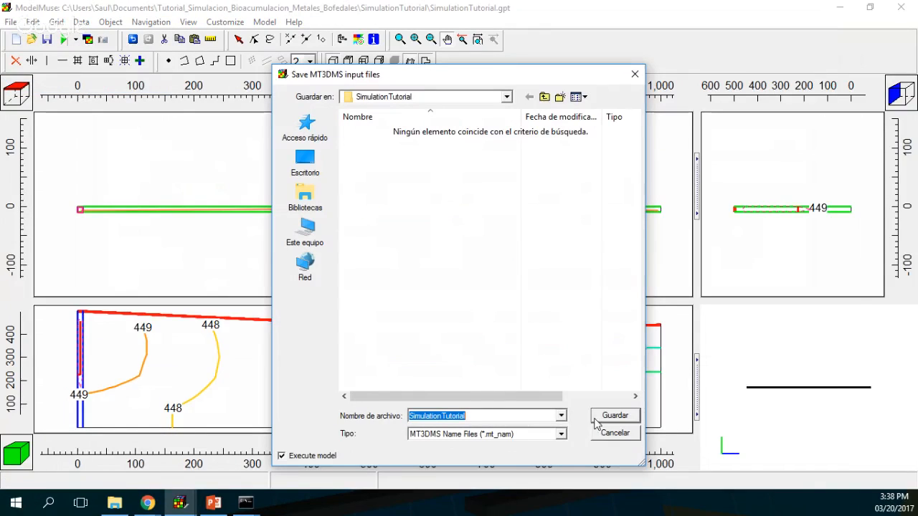
pyautogui.click(615, 416)
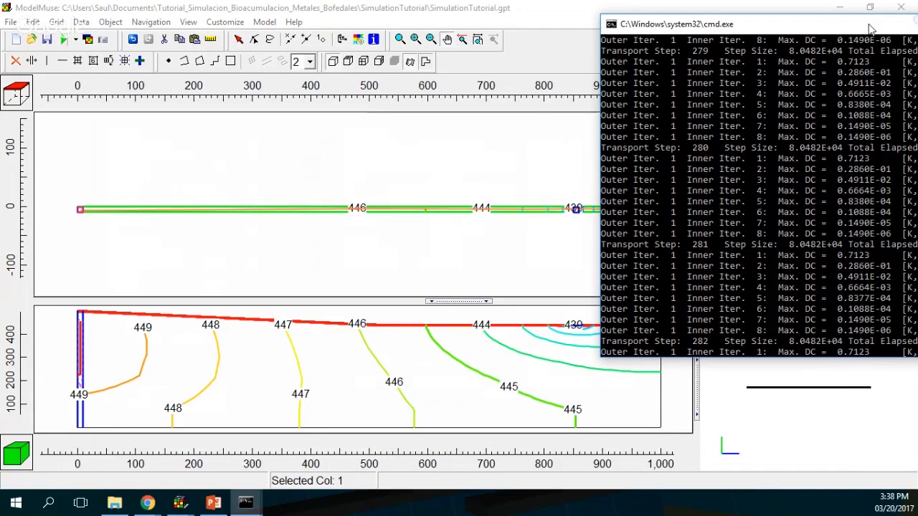
# Step: Move the MT3DMS console to the screen centre and pause it to read the solver output
pyautogui.moveTo(870, 29); pyautogui.dragTo(454, 25)
pyautogui.click(258, 176)
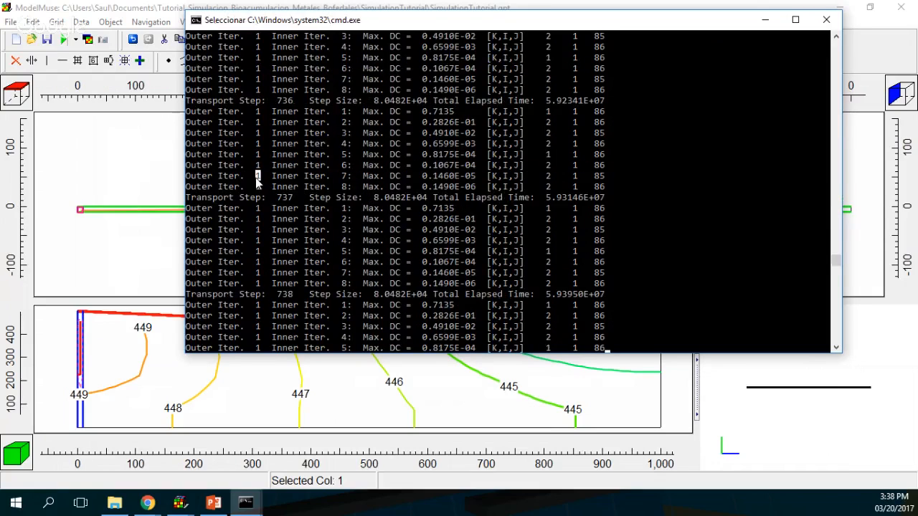
pyautogui.moveTo(257, 179); pyautogui.dragTo(312, 215)
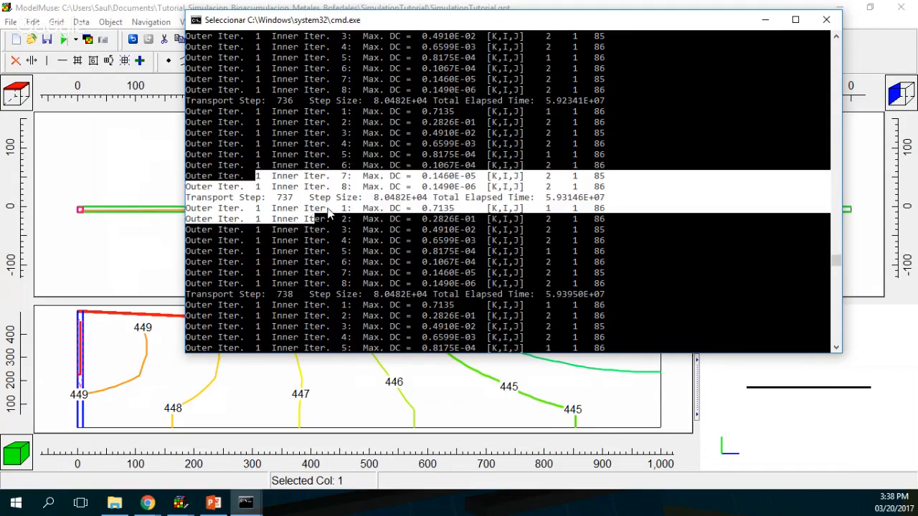
pyautogui.click(752, 190)
pyautogui.click(725, 205)
pyautogui.rightClick(725, 204)
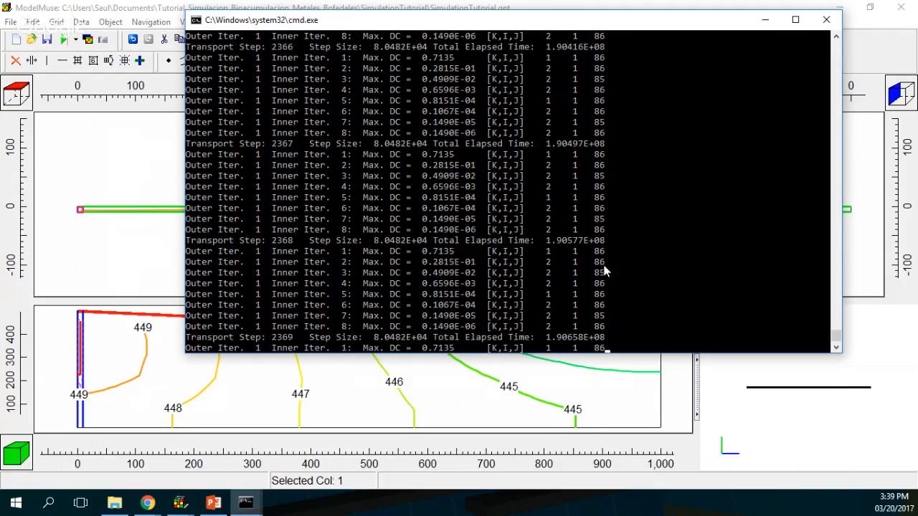
# Step: Select one transport step's output lines, then let the console resume
pyautogui.moveTo(245, 164); pyautogui.dragTo(391, 285)
pyautogui.click(714, 199)
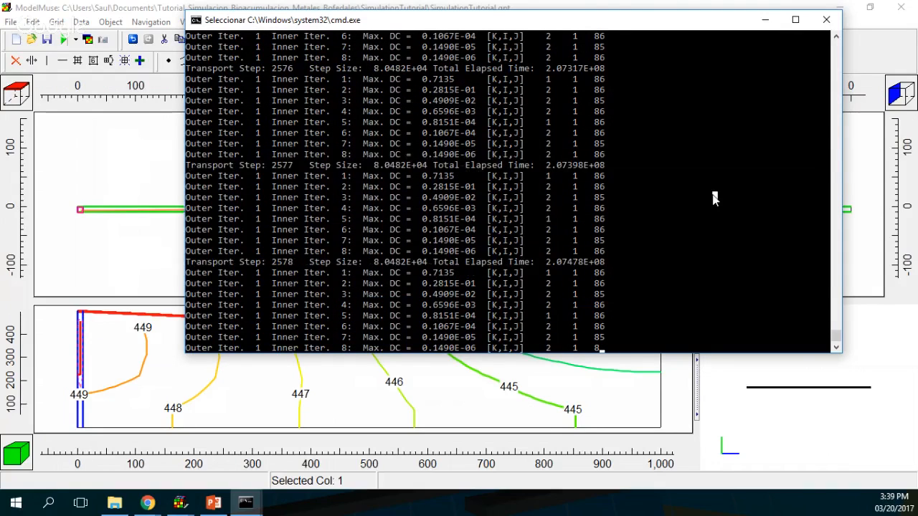
pyautogui.press('Escape')
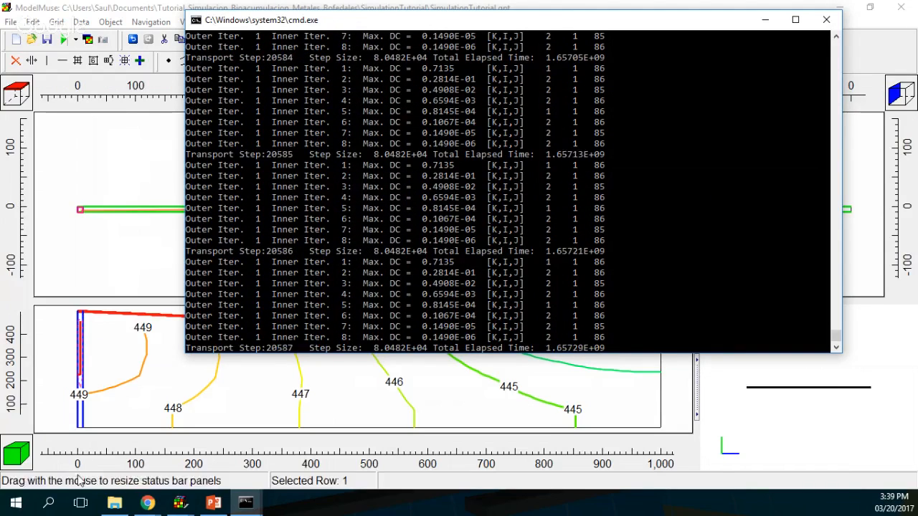
# Step: Wait past transport step 99853 until SimulationTutorial.mls opens in Notepad
pyautogui.moveTo(148, 502)
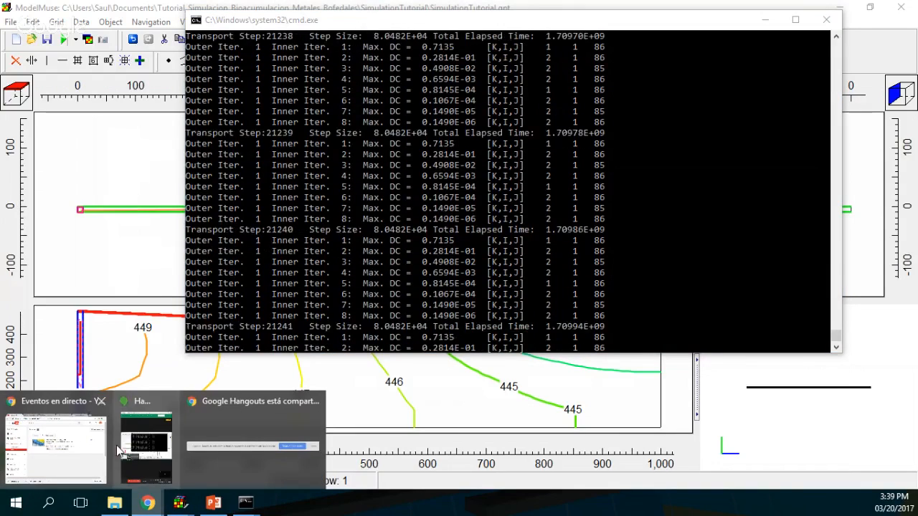
pyautogui.moveTo(84, 458)
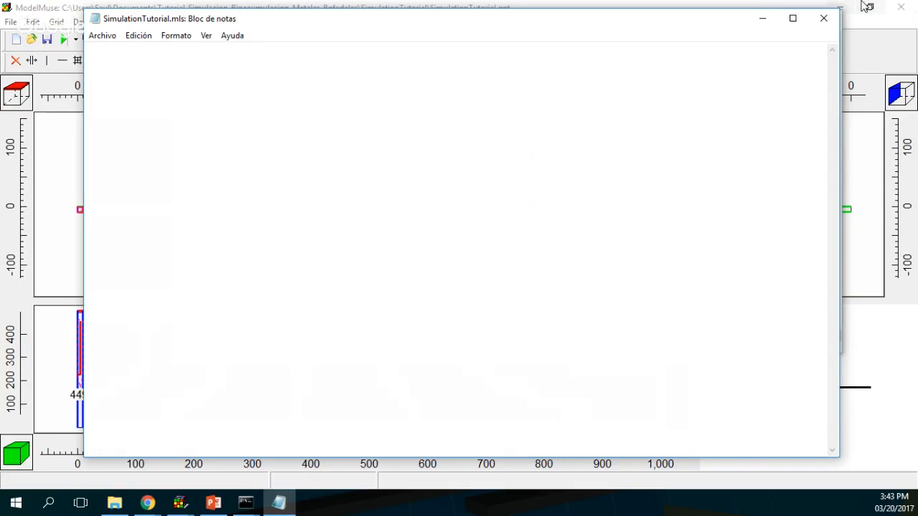
# Step: Scroll to the end of SimulationTutorial.mls, noting the 100000 transport-step limit exceeded, then close it
pyautogui.click(824, 19)
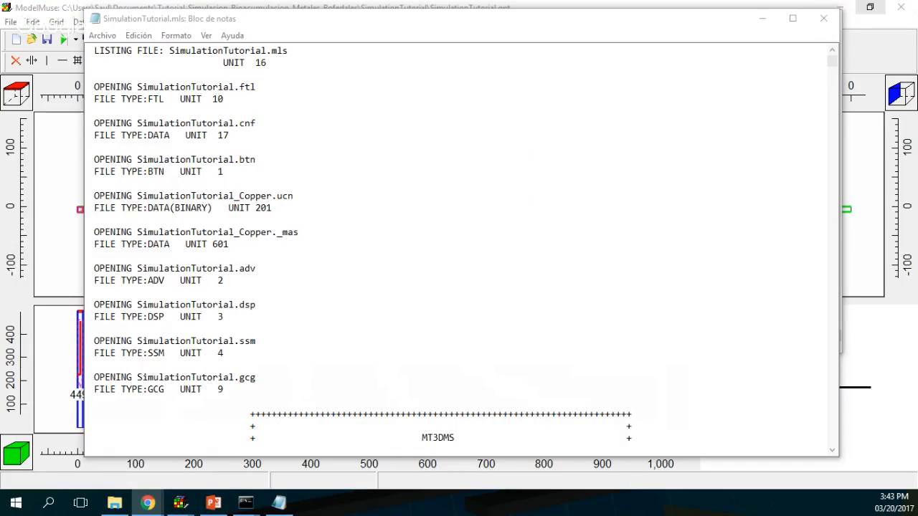
pyautogui.moveTo(832, 62); pyautogui.dragTo(832, 440)
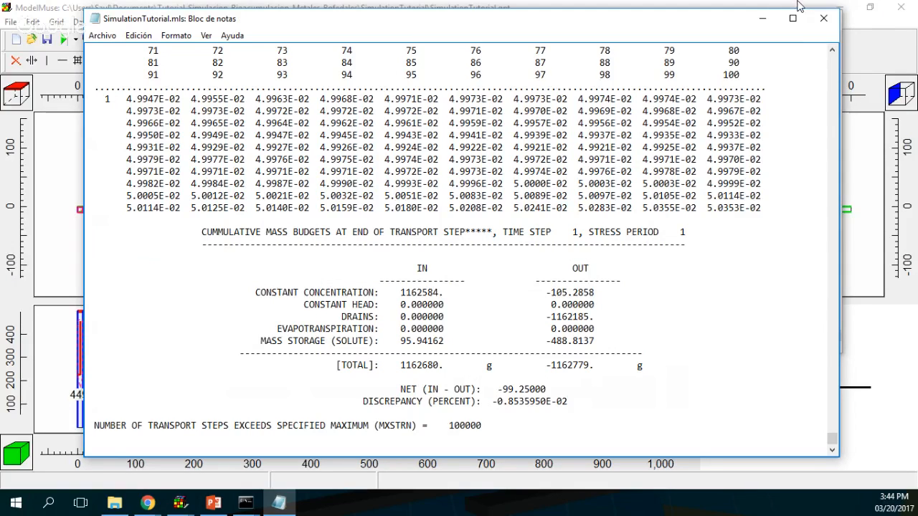
pyautogui.click(824, 27)
# Step: Import SimulationTutorial_Copper.ucn and display the copper concentration as a color grid
pyautogui.press('Return')
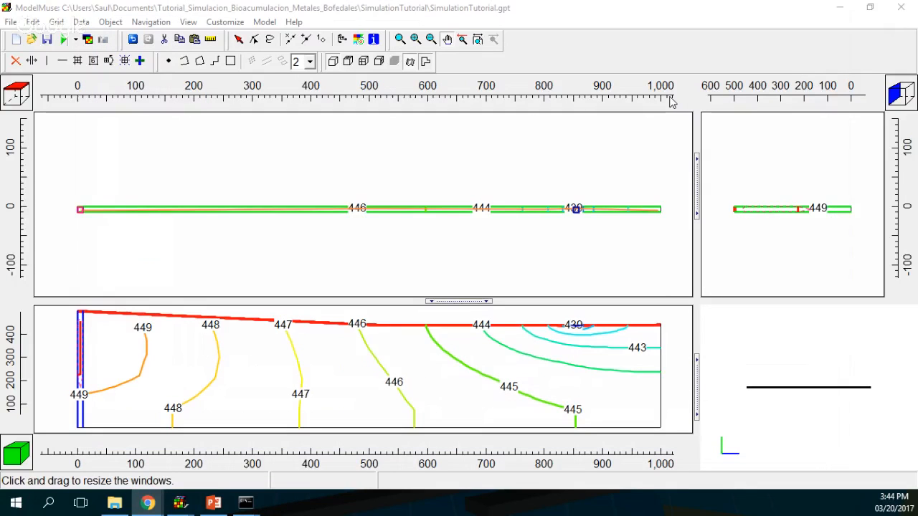
pyautogui.click(88, 40)
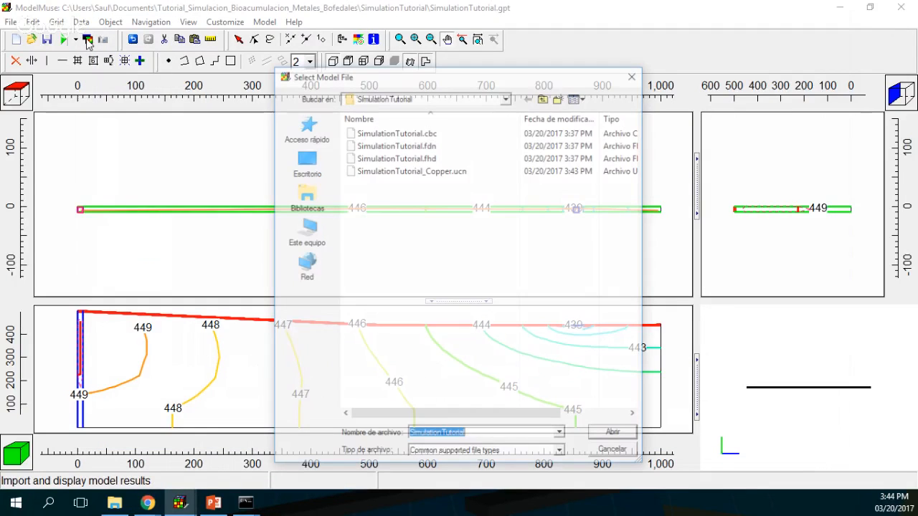
pyautogui.click(380, 170)
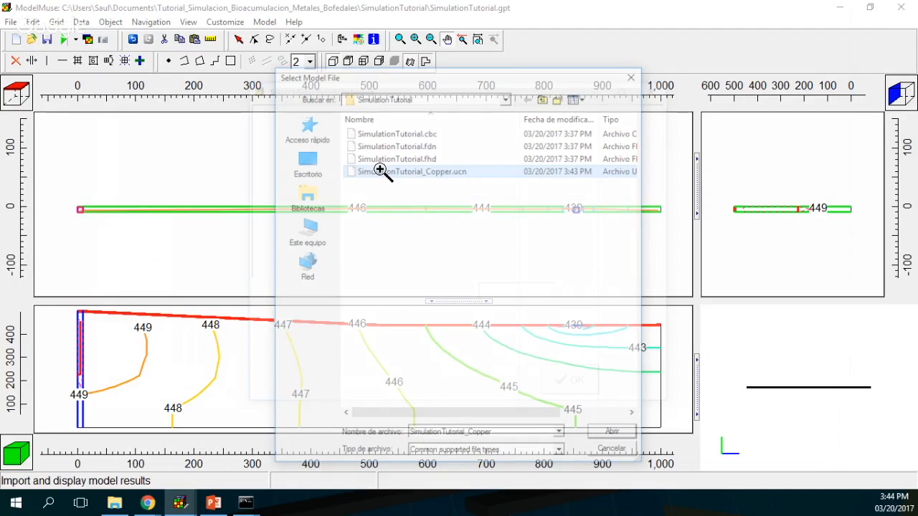
pyautogui.doubleClick(380, 170)
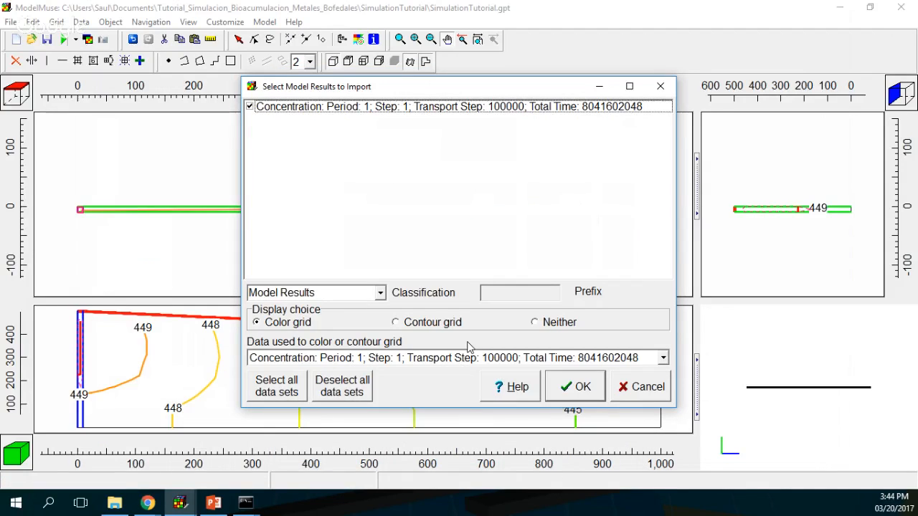
pyautogui.click(576, 386)
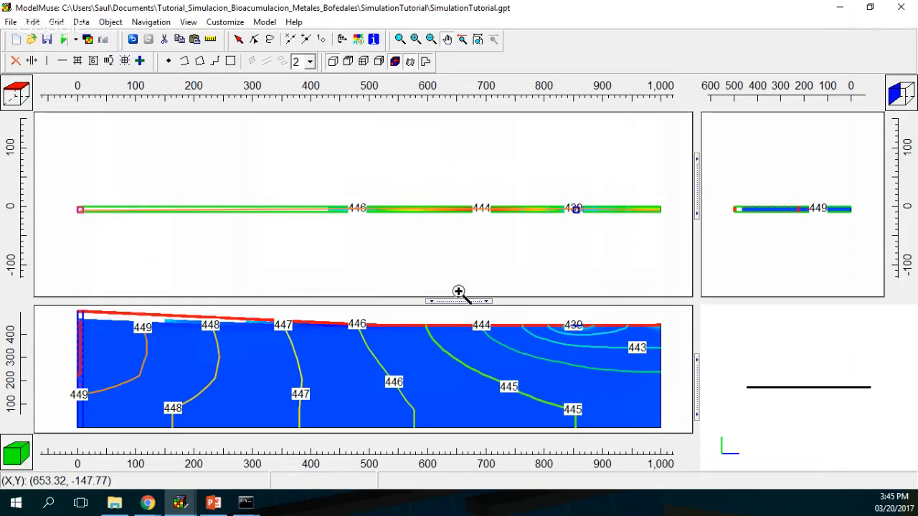
# Step: Make the front view taller and select the bottom model layer in the cross-section
pyautogui.moveTo(460, 304); pyautogui.dragTo(465, 240)
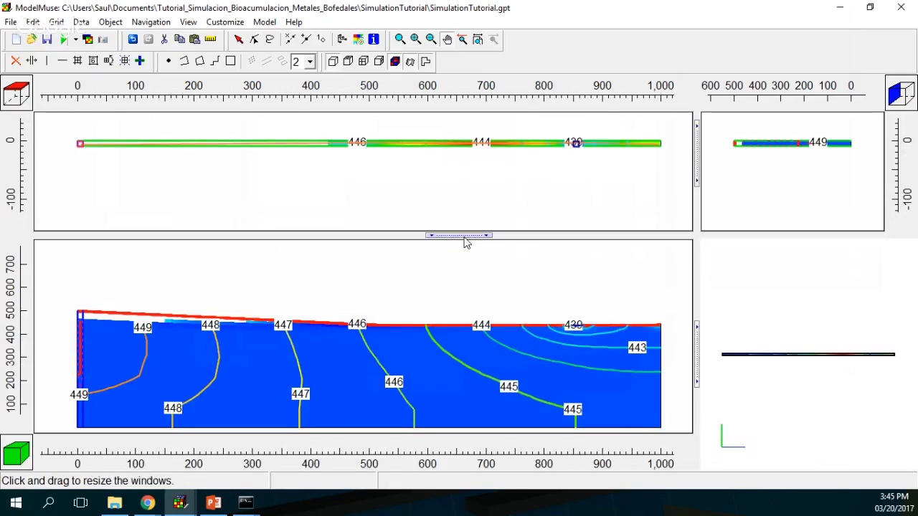
pyautogui.click(143, 63)
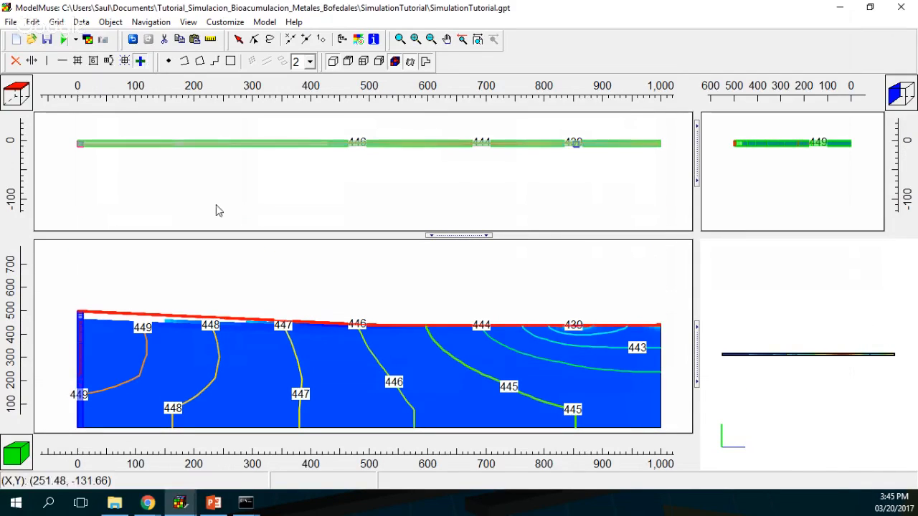
pyautogui.click(340, 418)
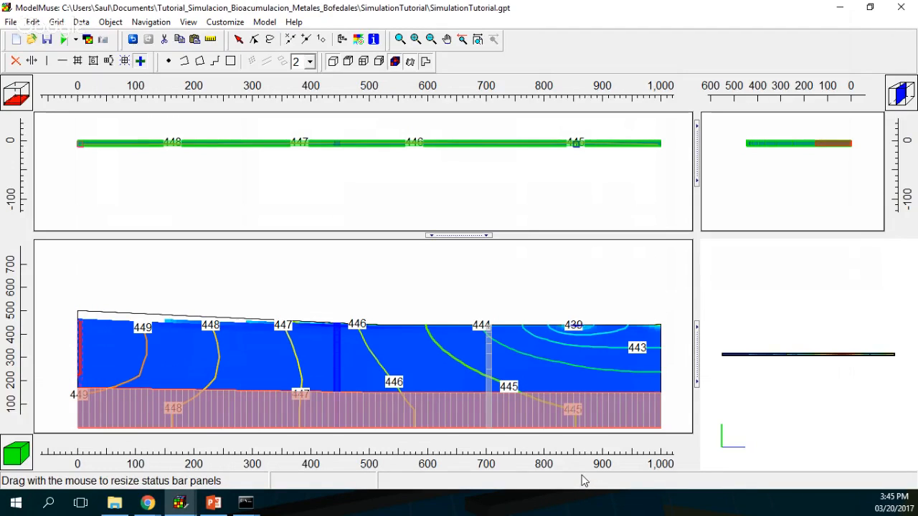
# Step: Zoom in on the upper middle of the cross-section, showing about 0.146 copper near column 71
pyautogui.click(400, 40)
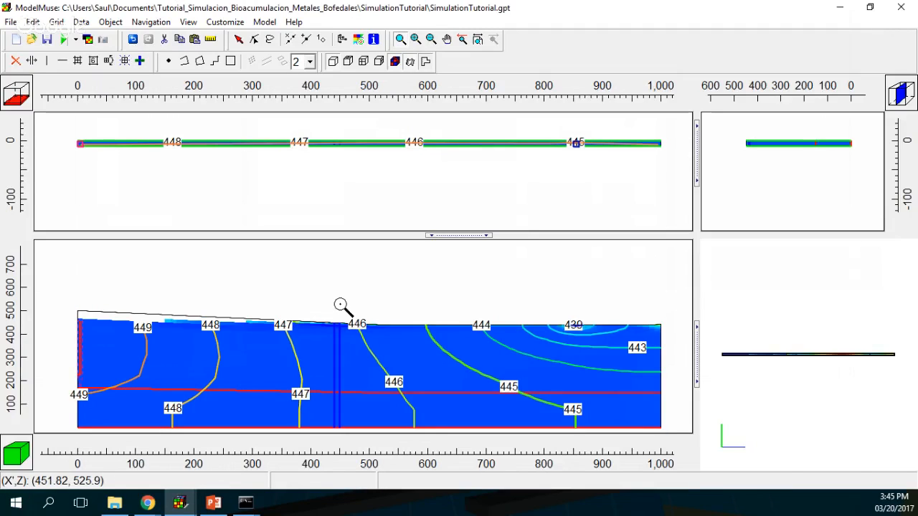
pyautogui.moveTo(334, 305); pyautogui.dragTo(497, 362)
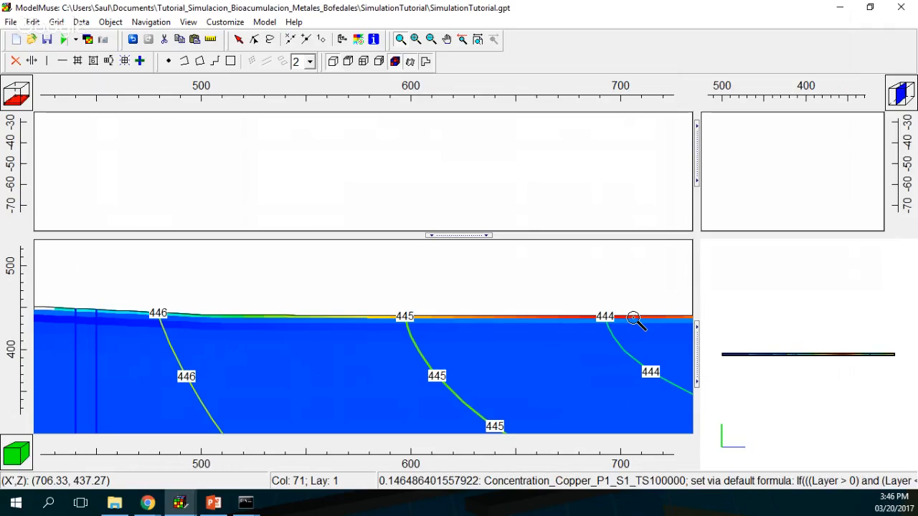
pyautogui.click(147, 503)
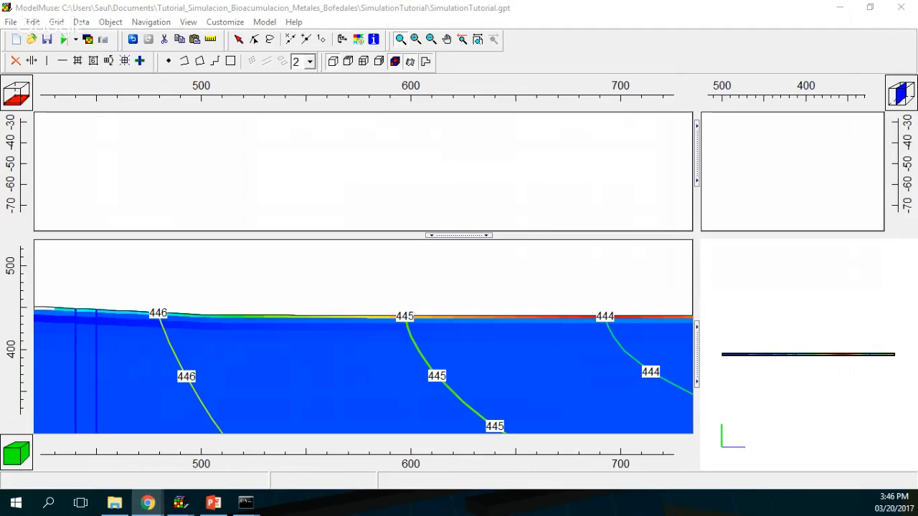